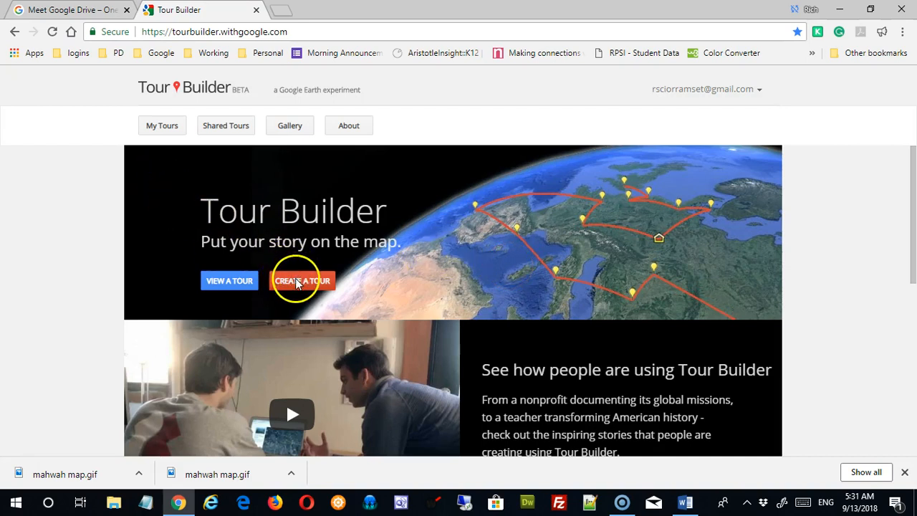
Create a new tour named "Tour of Mahwah" and enter the author's full name
click(226, 130)
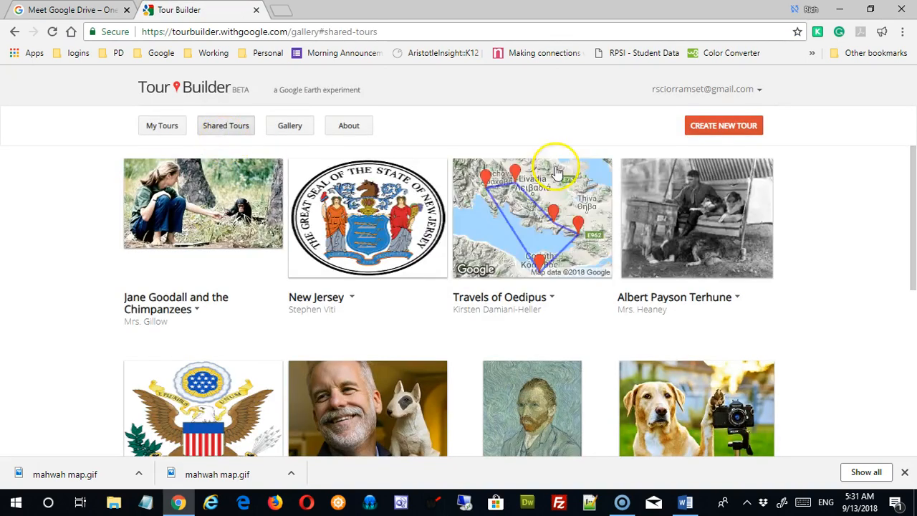
click(726, 127)
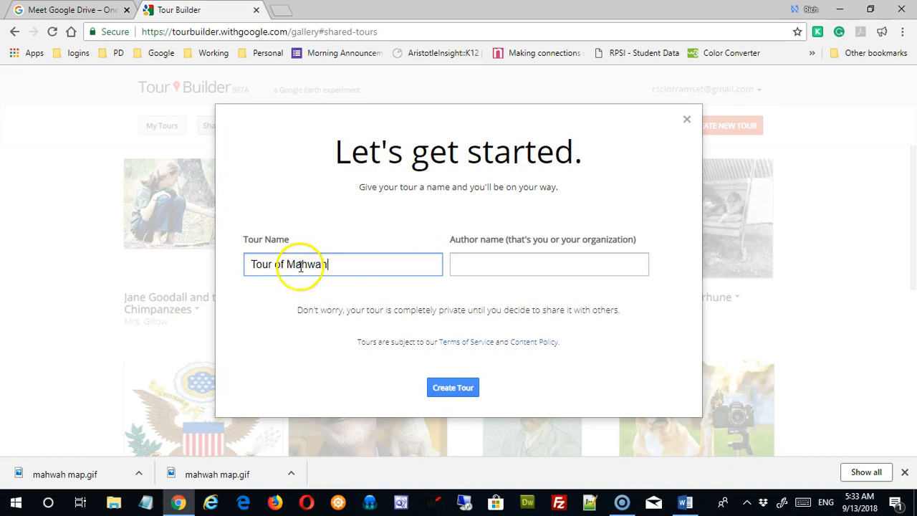
click(482, 259)
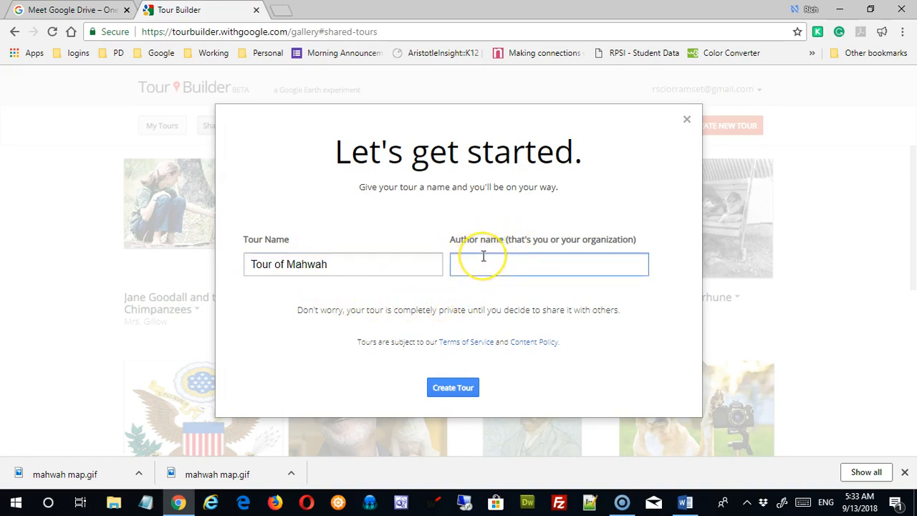
click(482, 264)
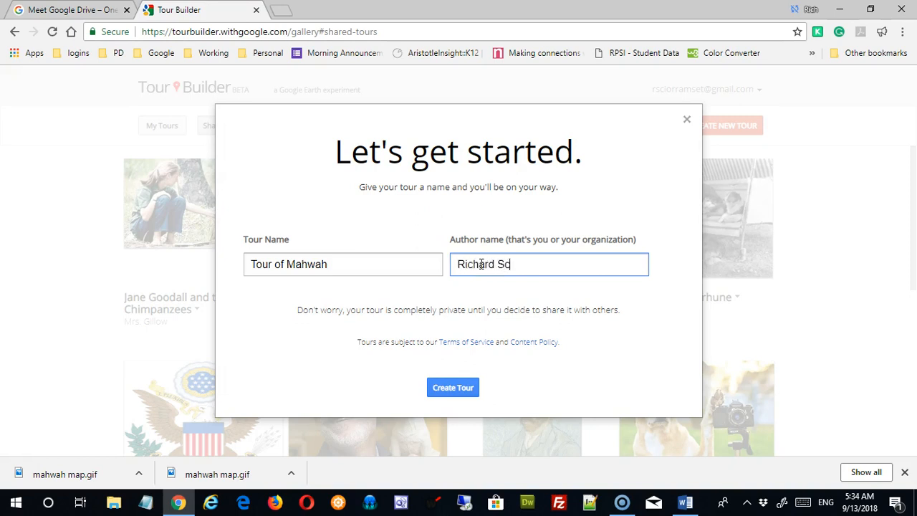
click(459, 388)
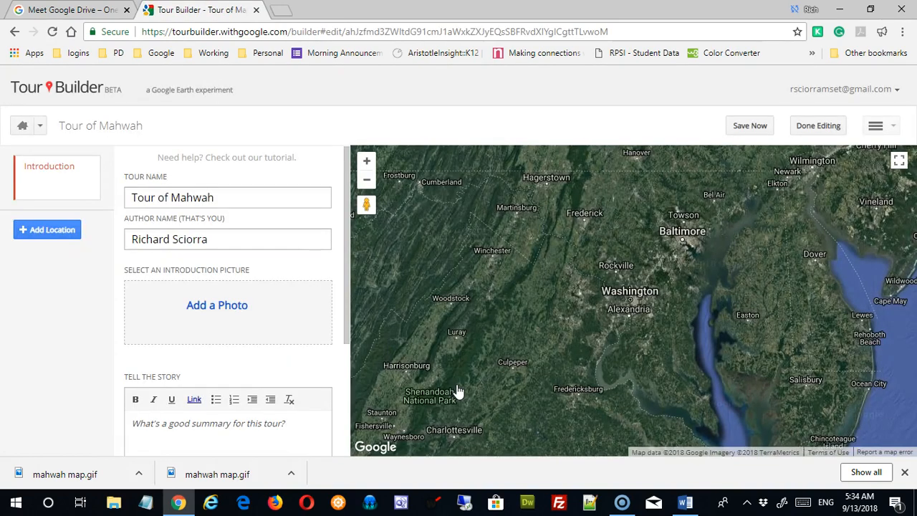
click(179, 225)
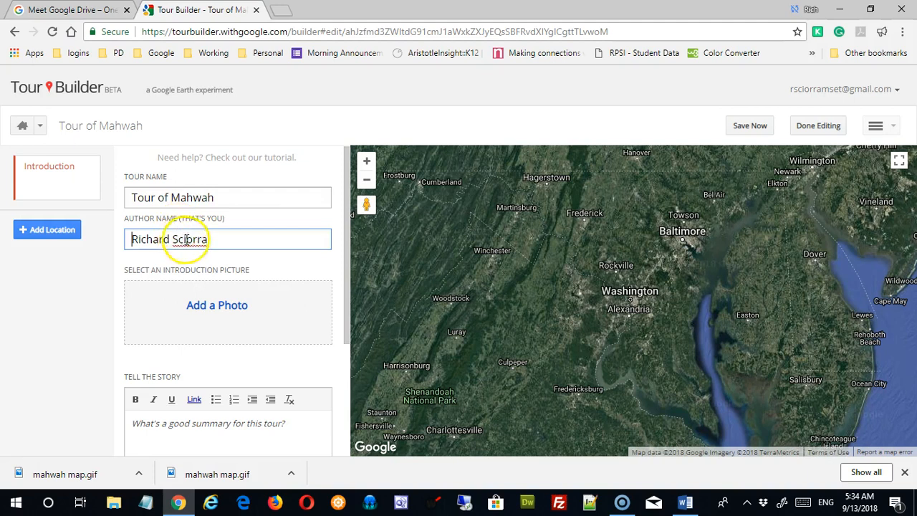
click(194, 239)
drag(194, 239, 123, 245)
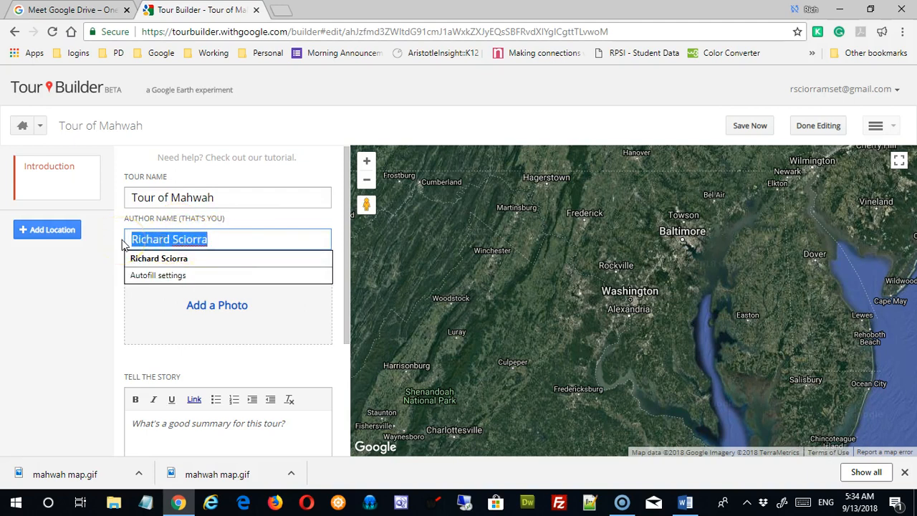
click(215, 199)
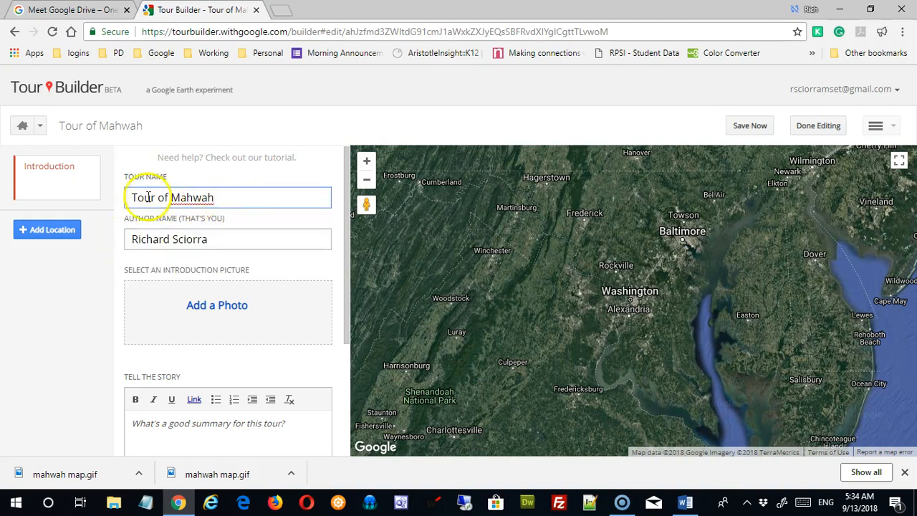
Open the photo picker for the introduction picture and look at the existing albums and the upload option
scroll(321, 304, down, 1)
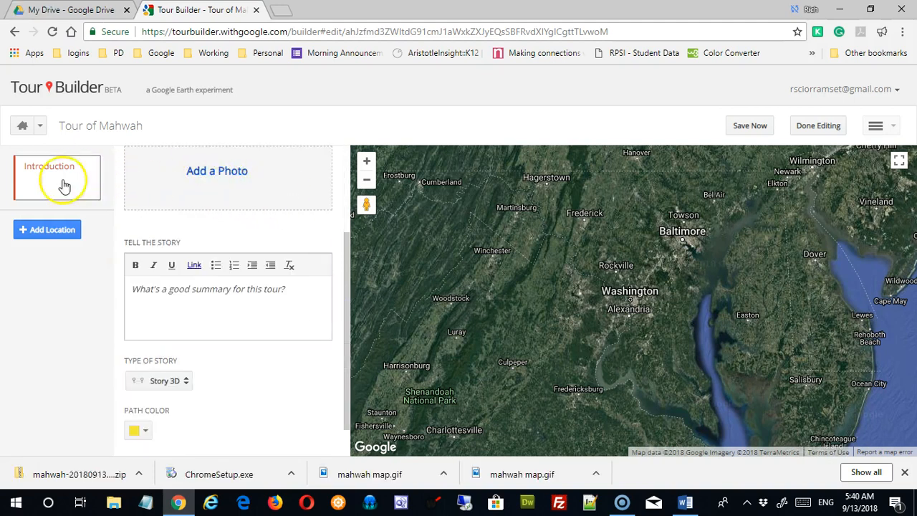
click(223, 162)
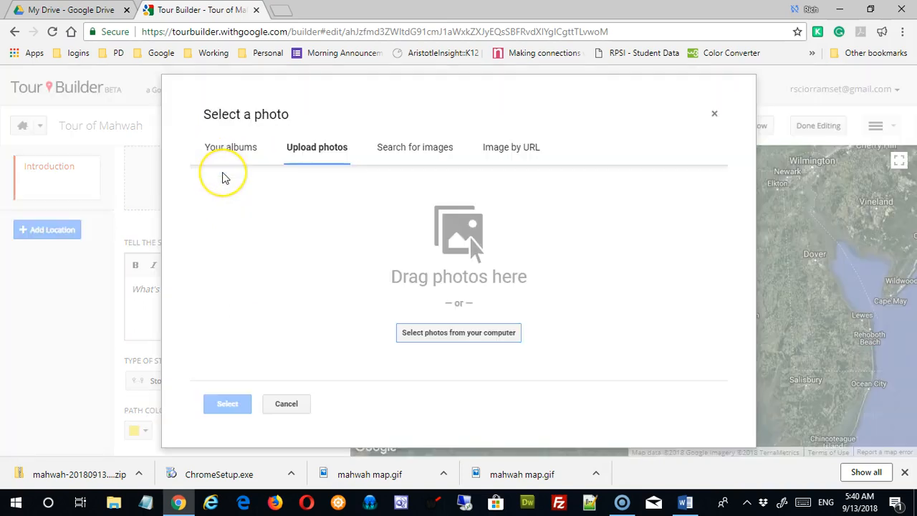
click(230, 187)
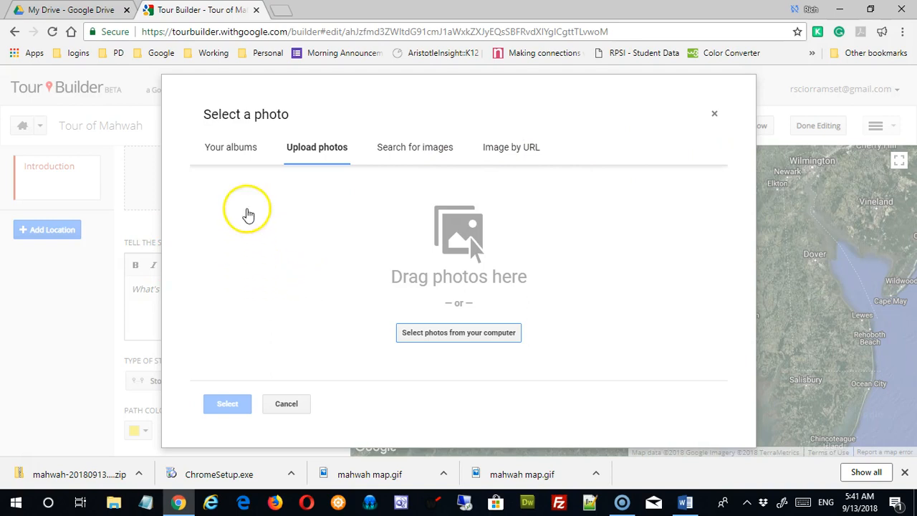
click(241, 152)
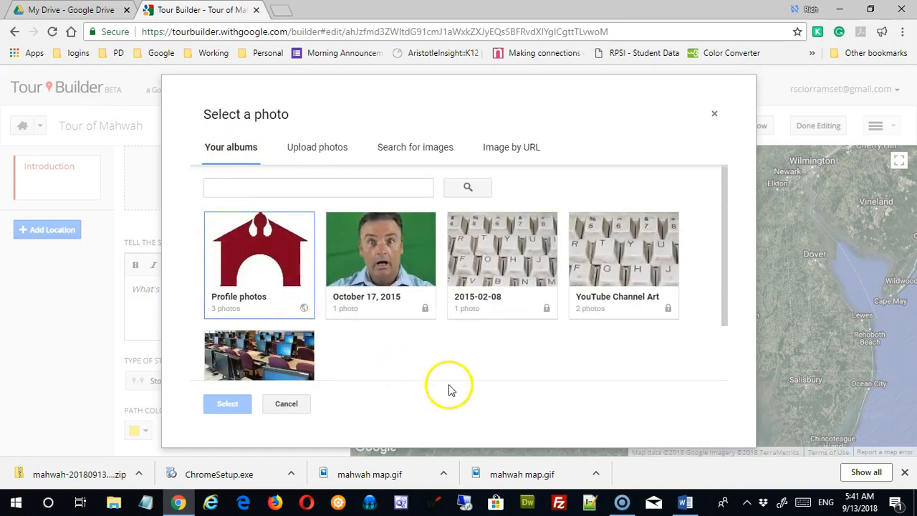
click(310, 150)
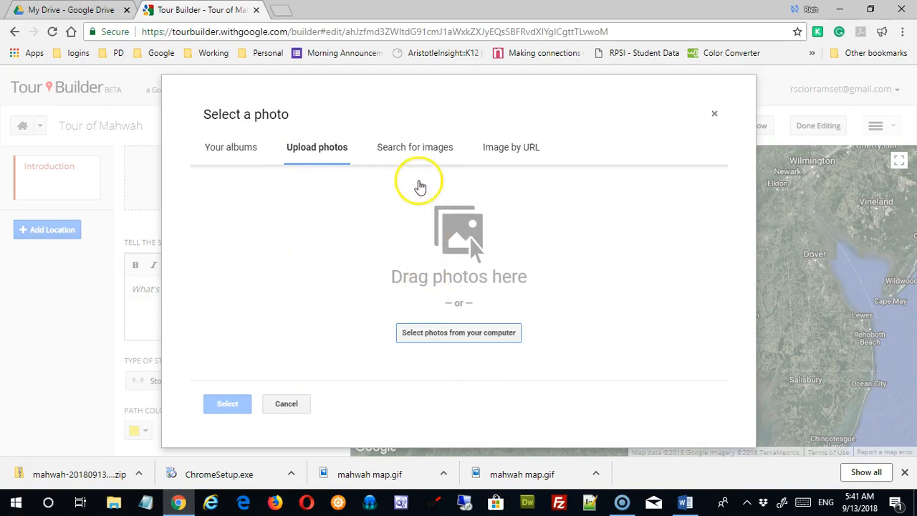
Search the web images for "mahwah", browse the results, and look at the option for adding an image by URL
click(421, 152)
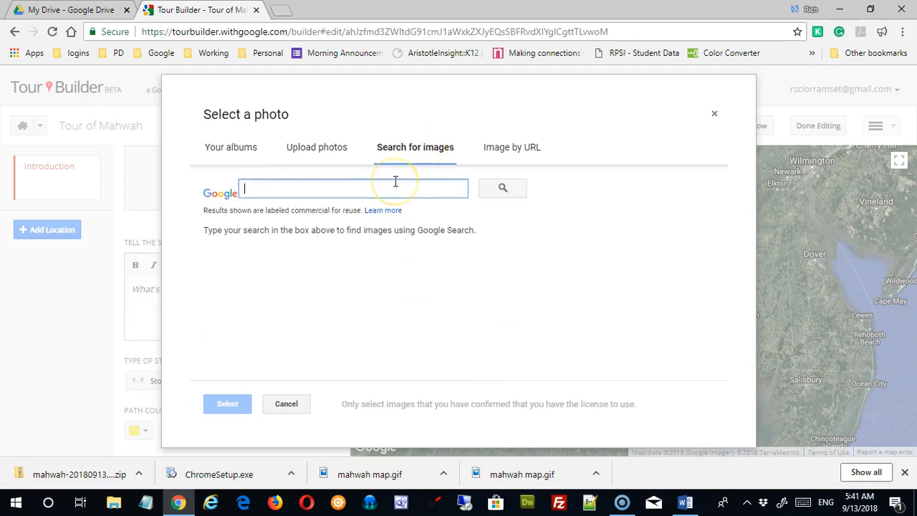
text(mahwah)
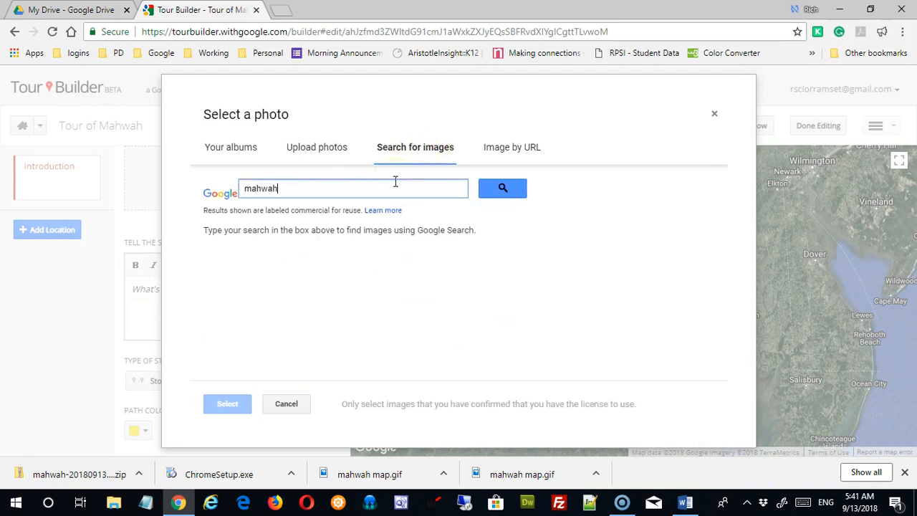
key(Return)
scroll(434, 301, down, 2)
scroll(433, 302, down, 8)
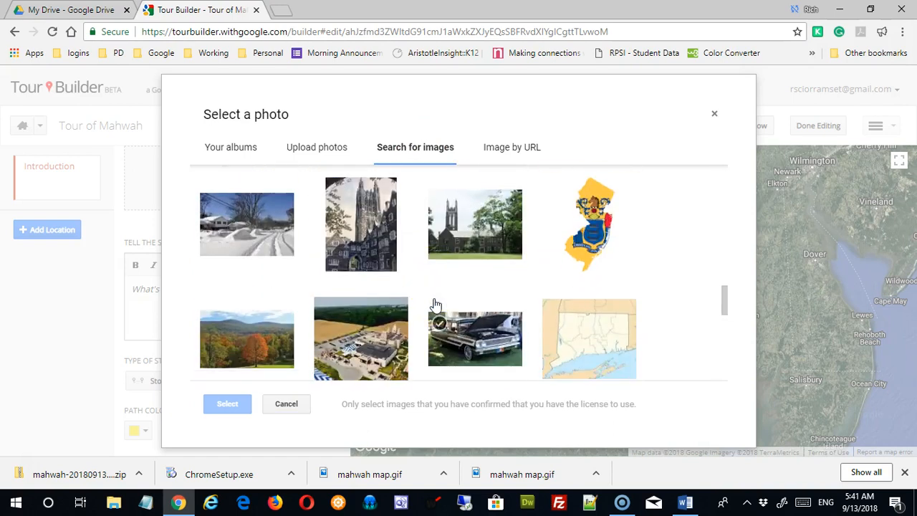
scroll(436, 303, up, 10)
click(455, 274)
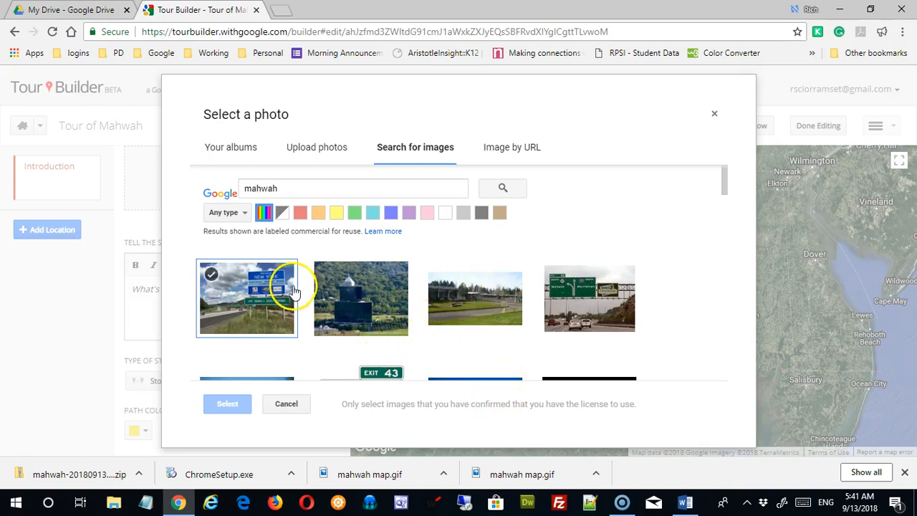
scroll(640, 318, down, 2)
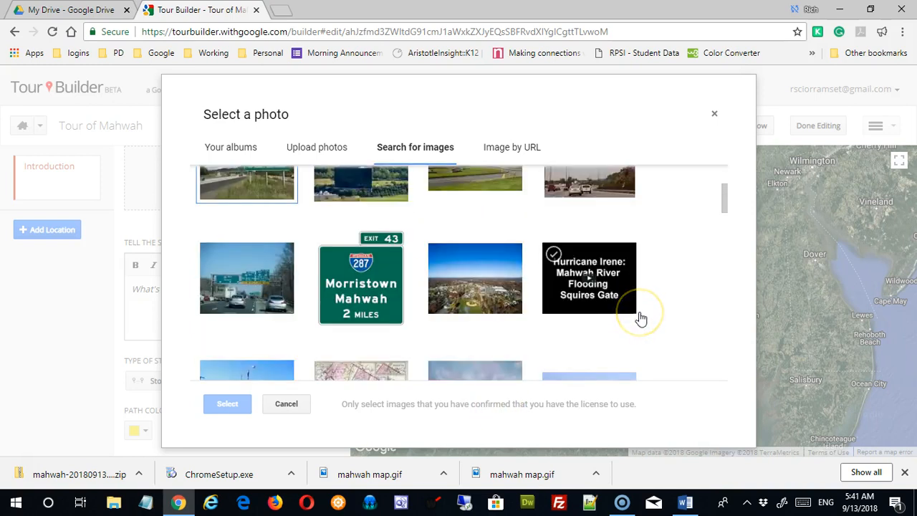
scroll(640, 317, up, 3)
click(515, 148)
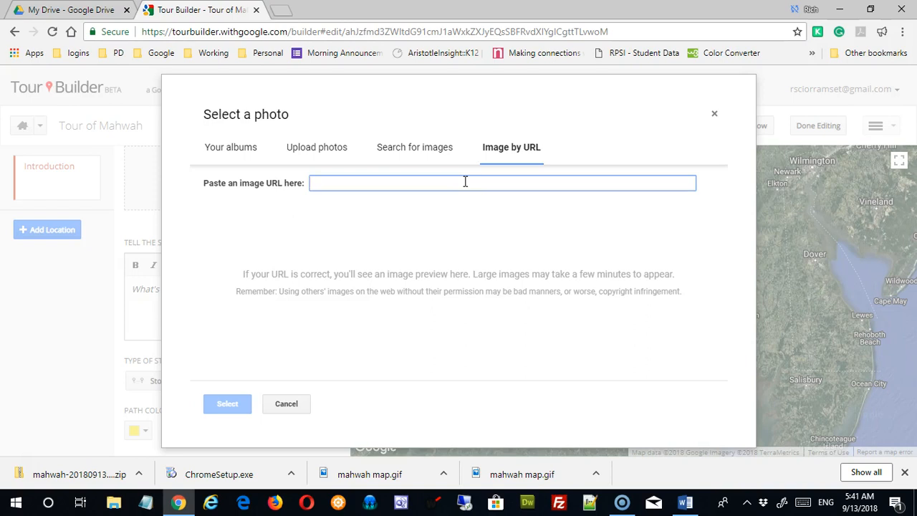
Upload "mahwah map.gif" from the computer's mahwah folder as the tour's introduction picture
click(334, 152)
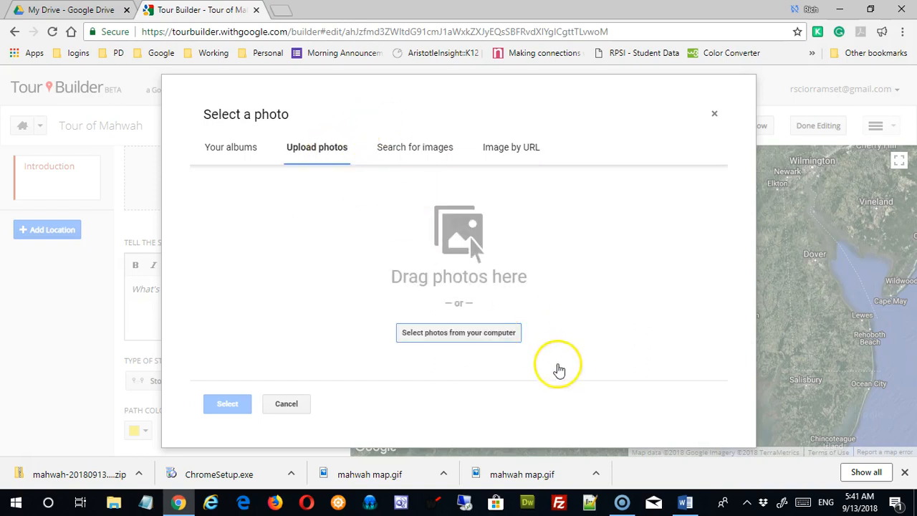
click(485, 333)
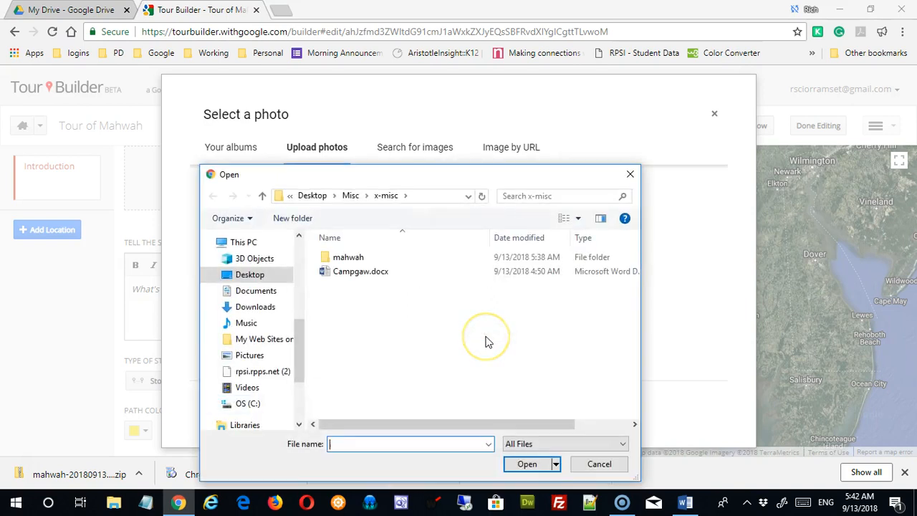
double_click(348, 258)
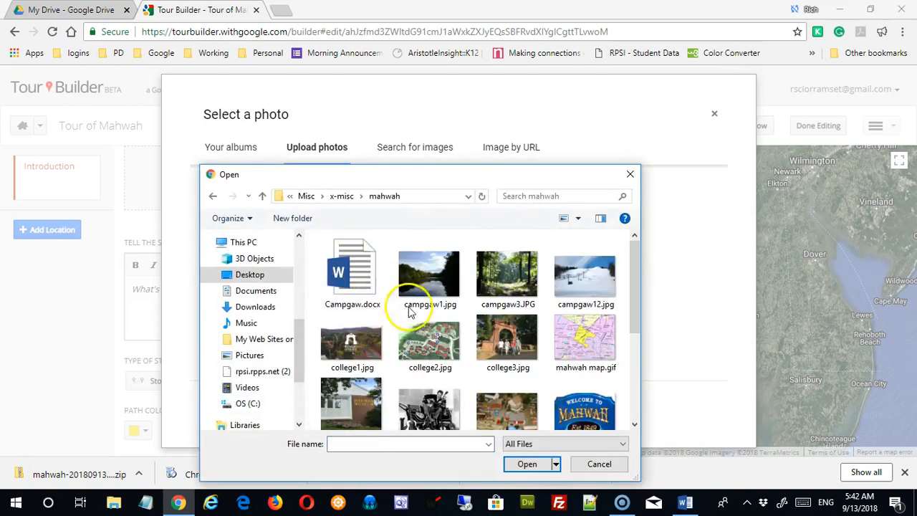
drag(600, 174, 581, 87)
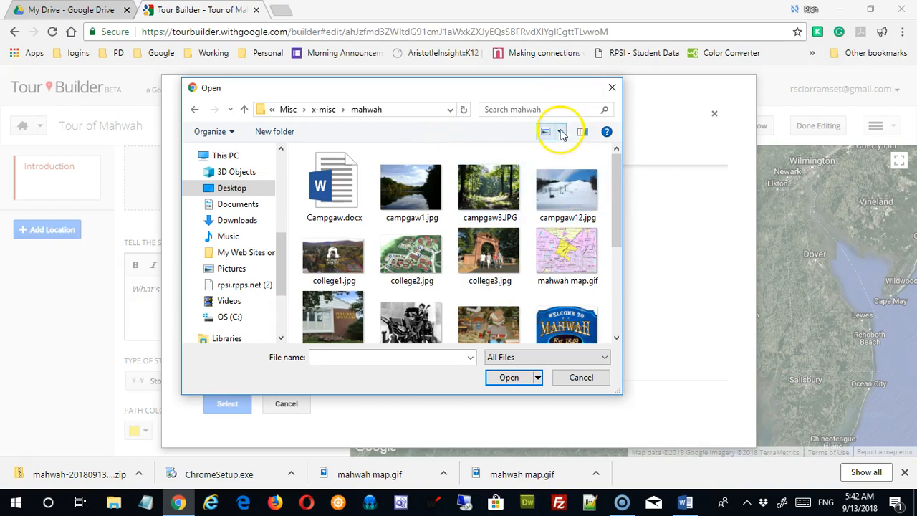
click(562, 135)
drag(559, 129, 570, 195)
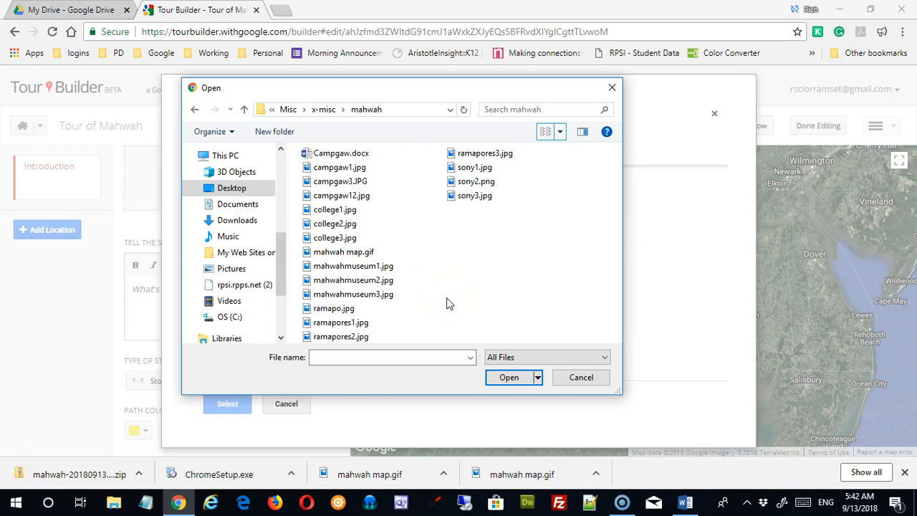
click(362, 252)
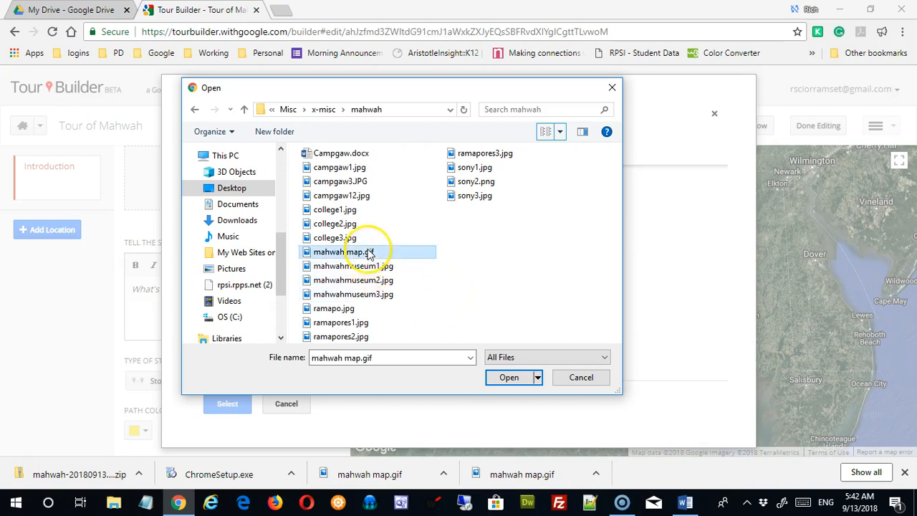
click(509, 378)
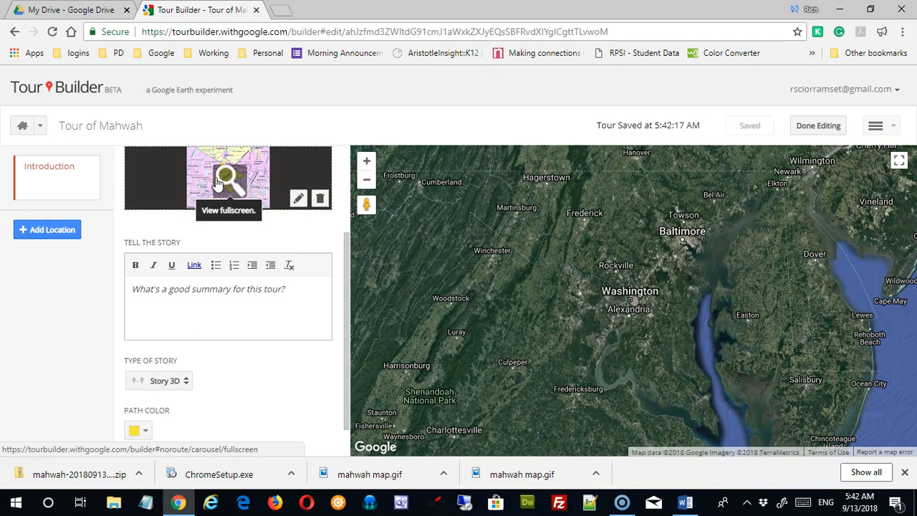
Write the tour summary with the heading "My Tour of Mahwah", a paragraph on the township's location and census population, and "Let's take a tour!"
click(166, 300)
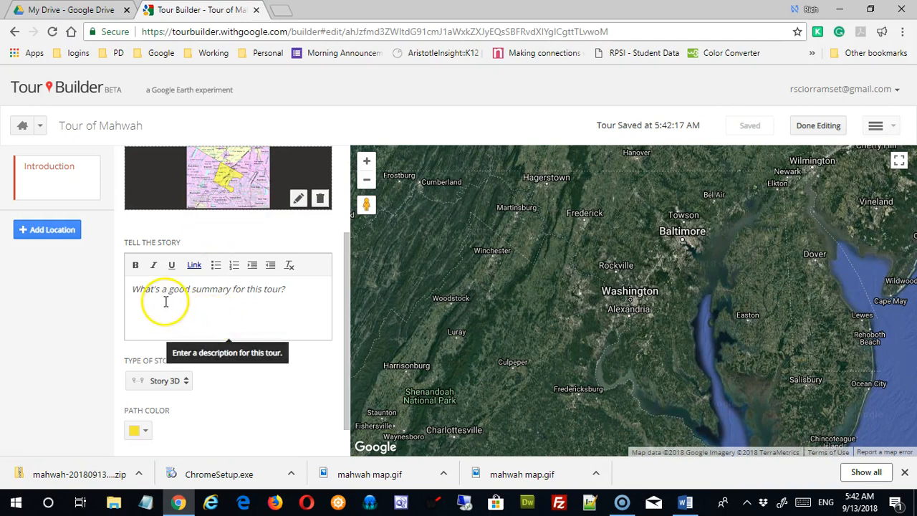
click(240, 289)
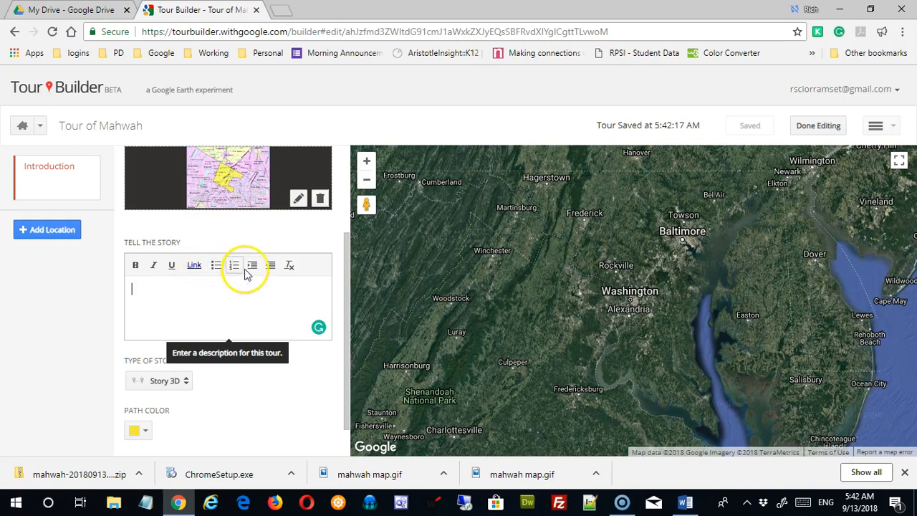
click(183, 298)
text(My Tour of Mahwah)
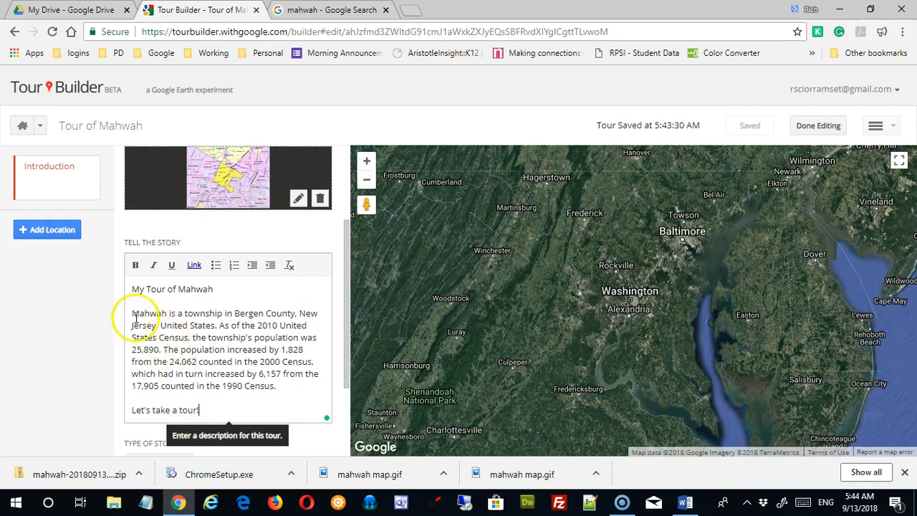
drag(132, 316, 311, 406)
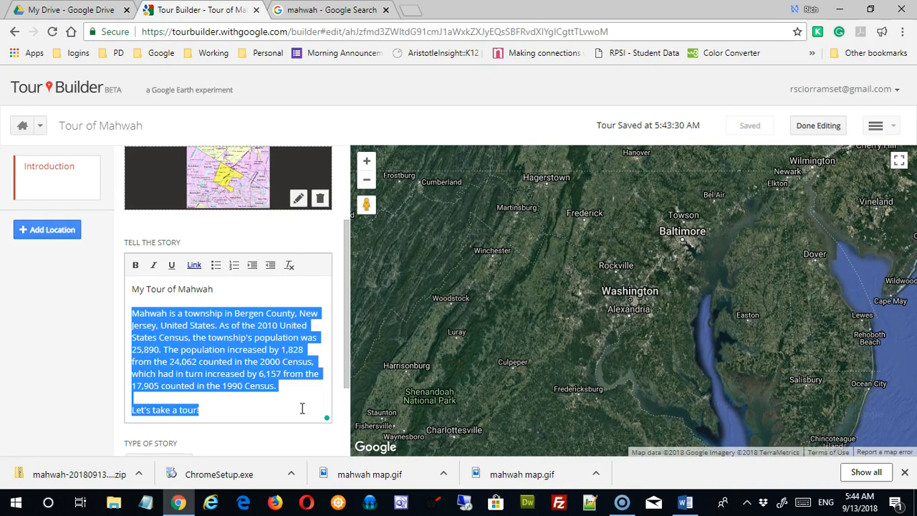
click(270, 374)
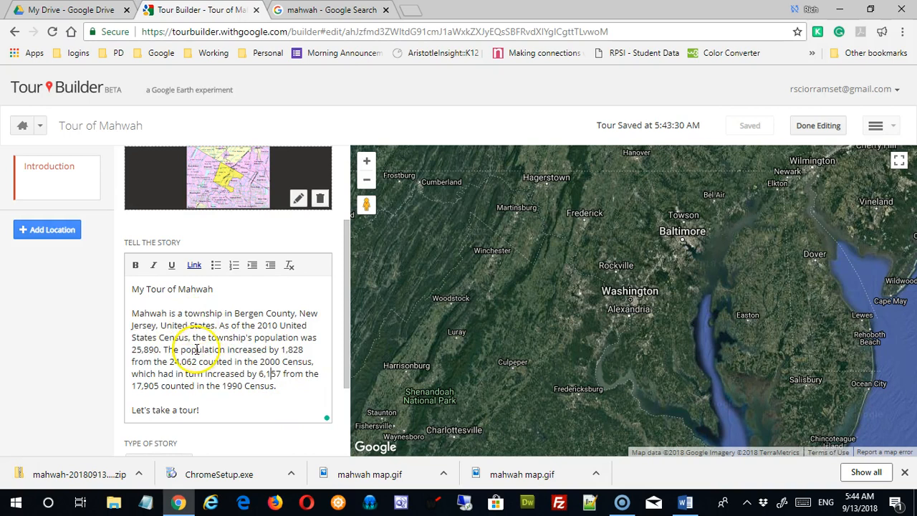
scroll(200, 359, up, 2)
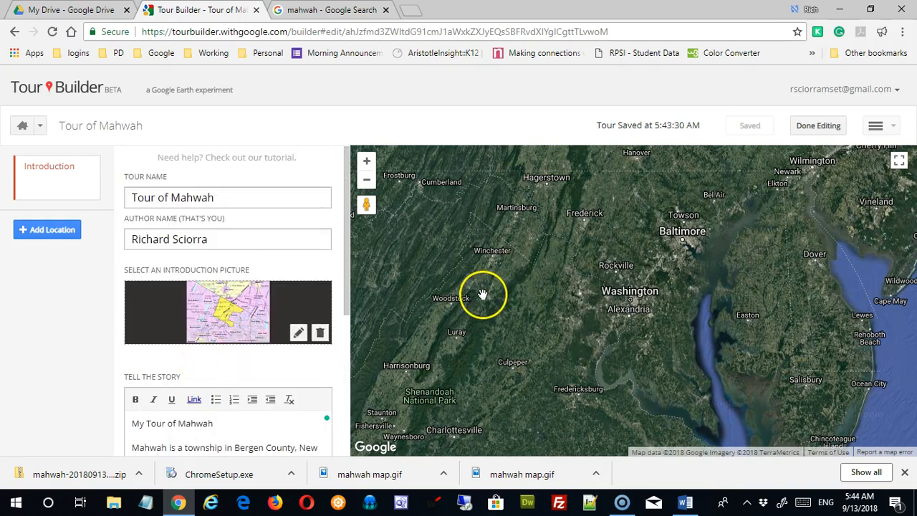
Search for Ramapo College of New Jersey and add it to the tour as a new location
click(61, 233)
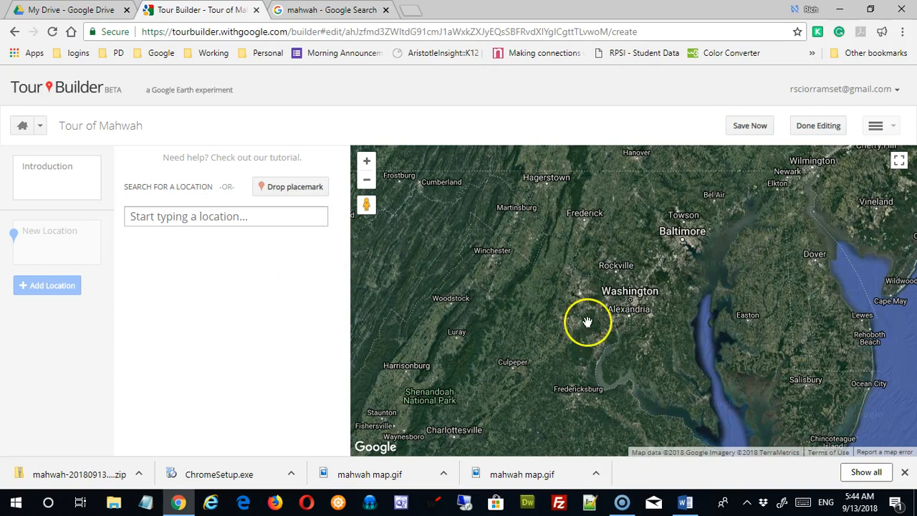
drag(635, 300, 529, 417)
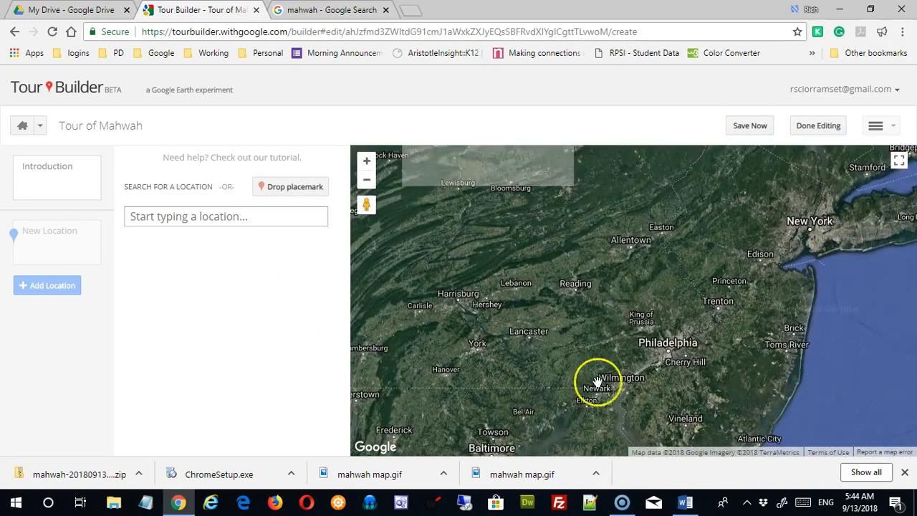
drag(695, 328, 612, 363)
drag(683, 273, 638, 385)
scroll(660, 333, up, 5)
drag(681, 322, 620, 480)
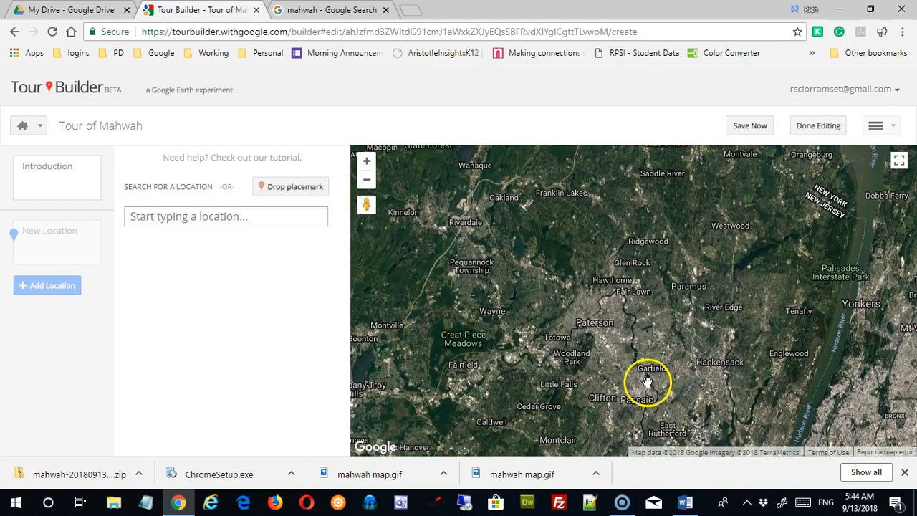
click(225, 216)
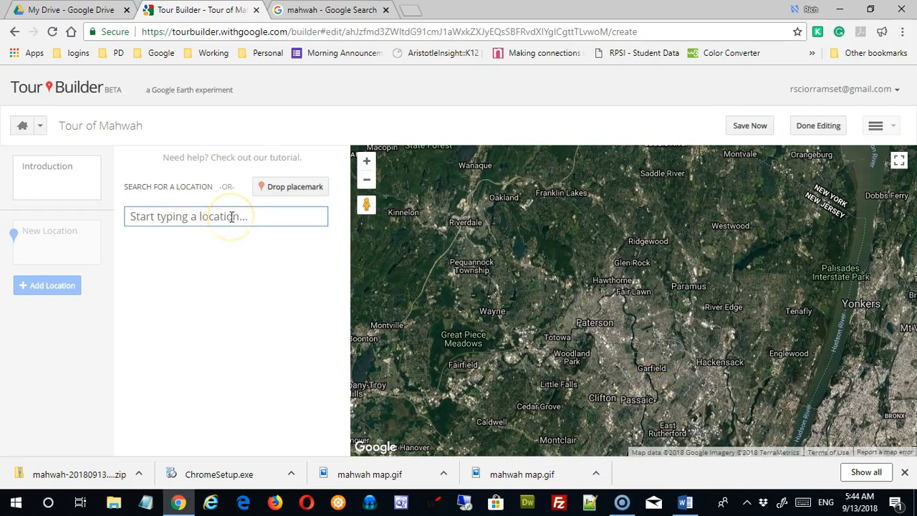
text(mahwah)
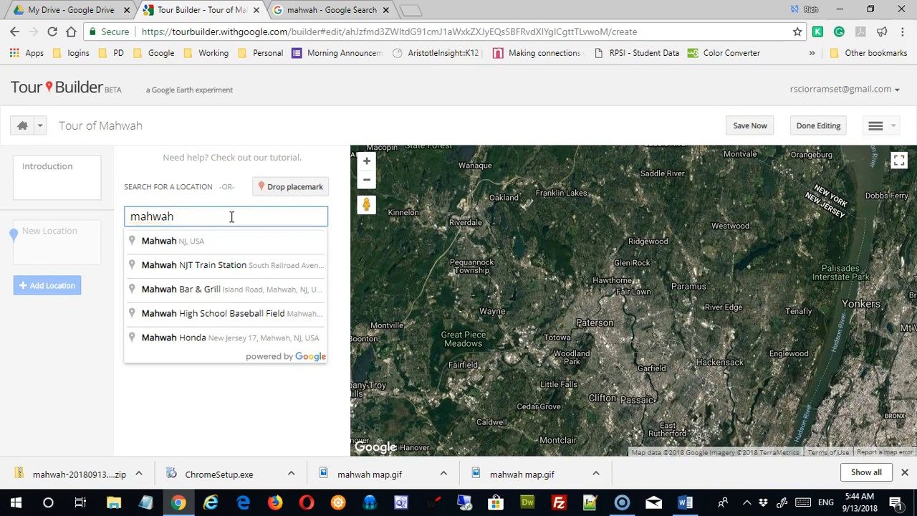
text(ramapo co)
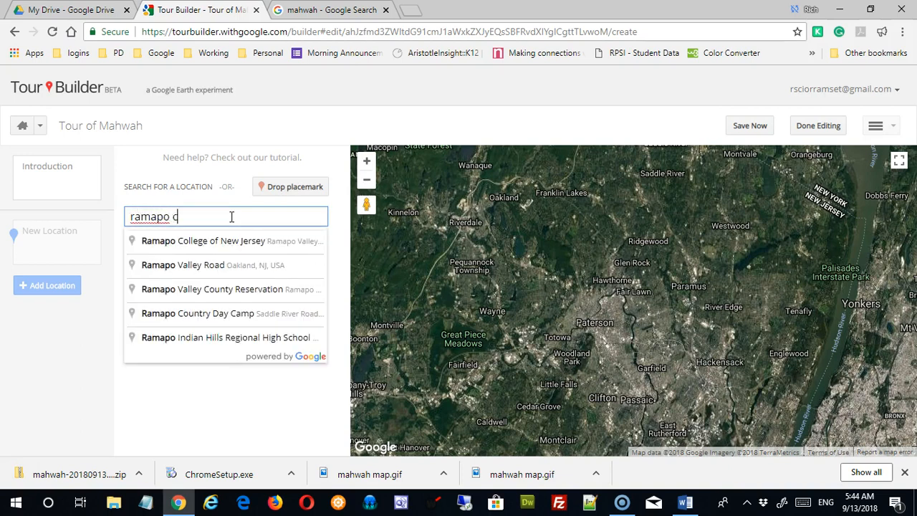
click(212, 242)
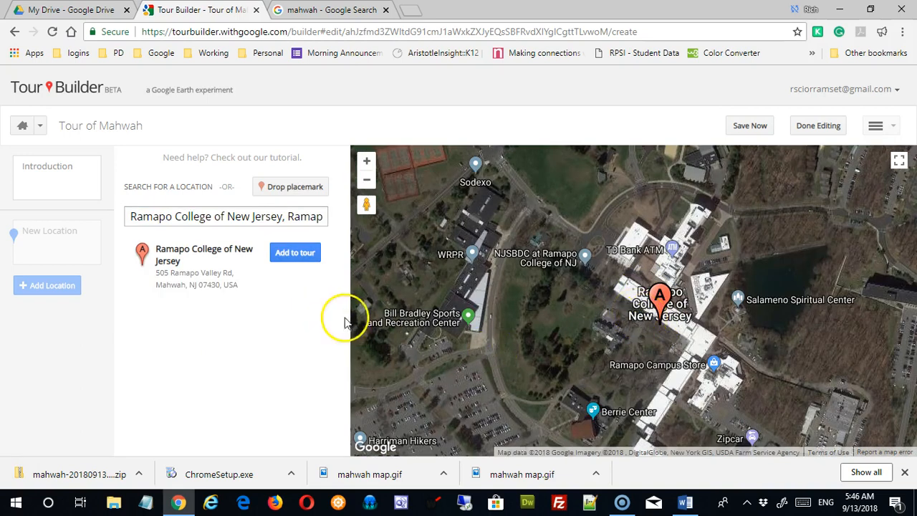
click(300, 258)
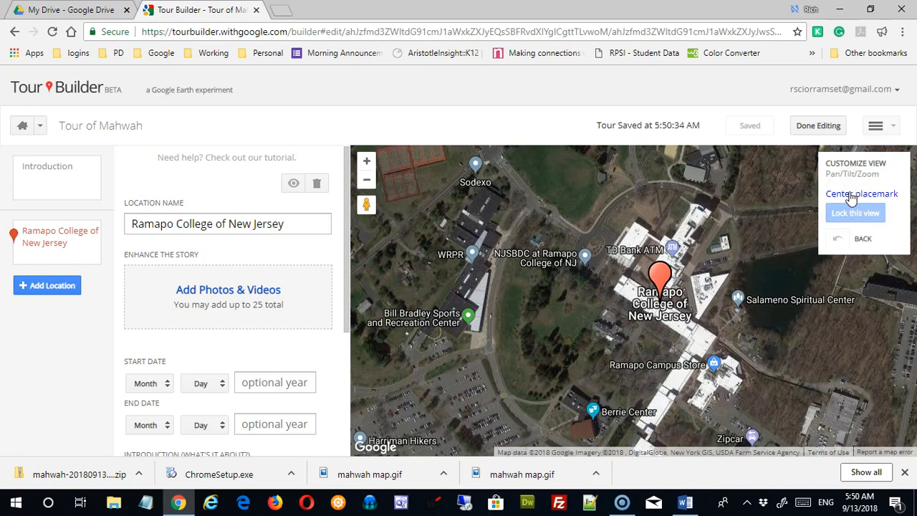
Frame the Ramapo College campus with its parking areas and the adjacent highway, and lock this map view for the location
click(851, 199)
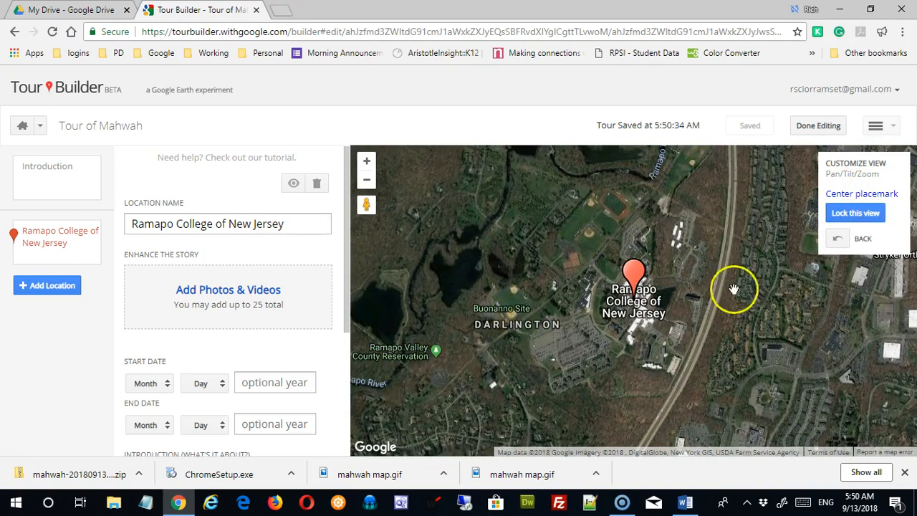
click(839, 241)
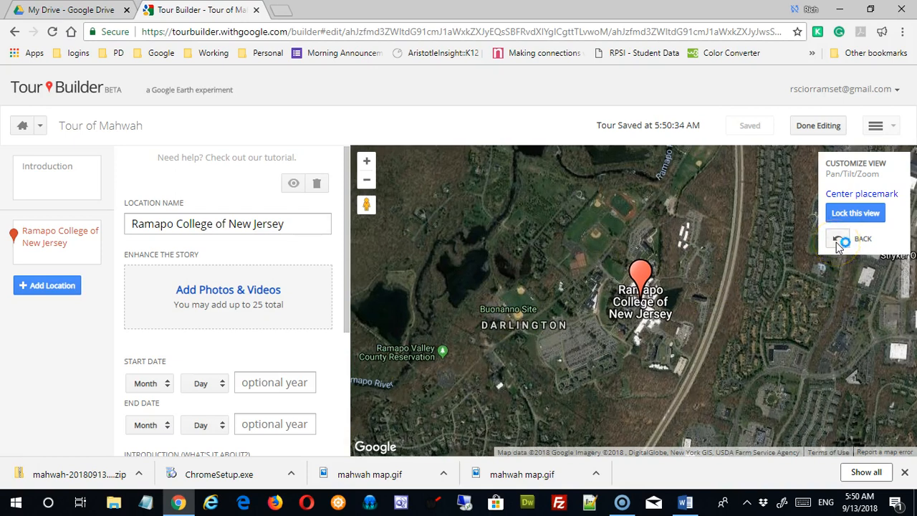
click(850, 214)
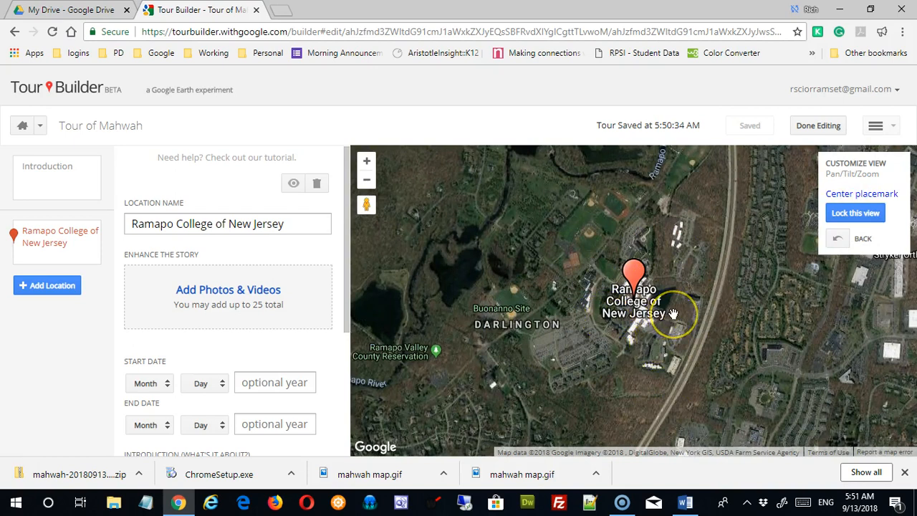
scroll(673, 313, down, 1)
scroll(674, 313, up, 1)
scroll(673, 313, up, 1)
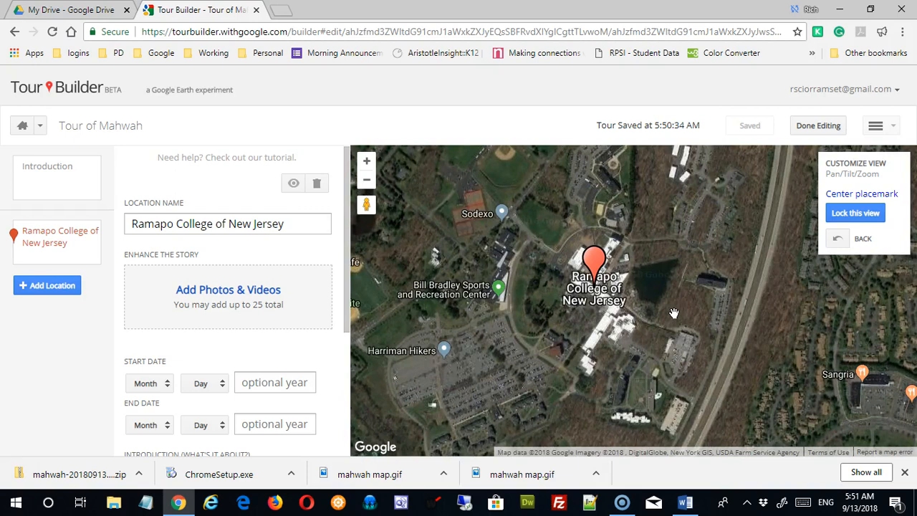
drag(668, 313, 703, 324)
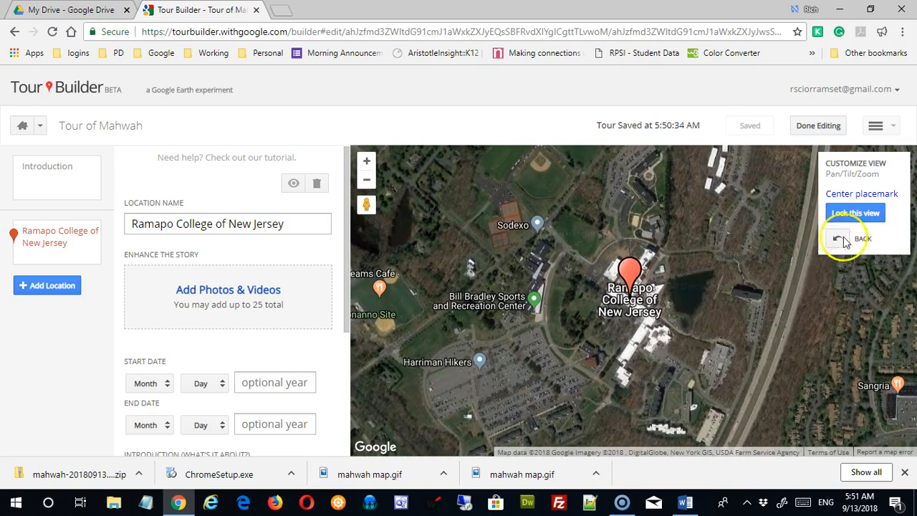
click(857, 222)
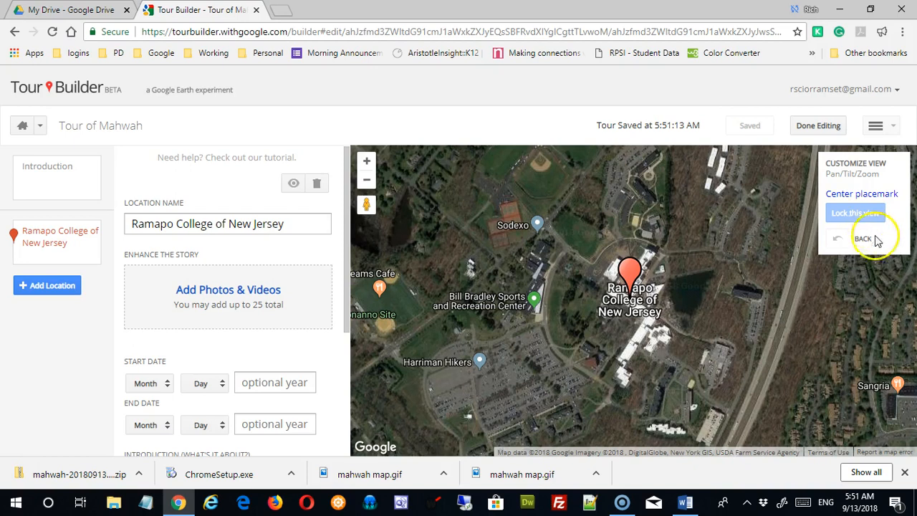
Open the location's photo and video picker and look at the albums, own YouTube videos, image search and YouTube search sources
click(221, 309)
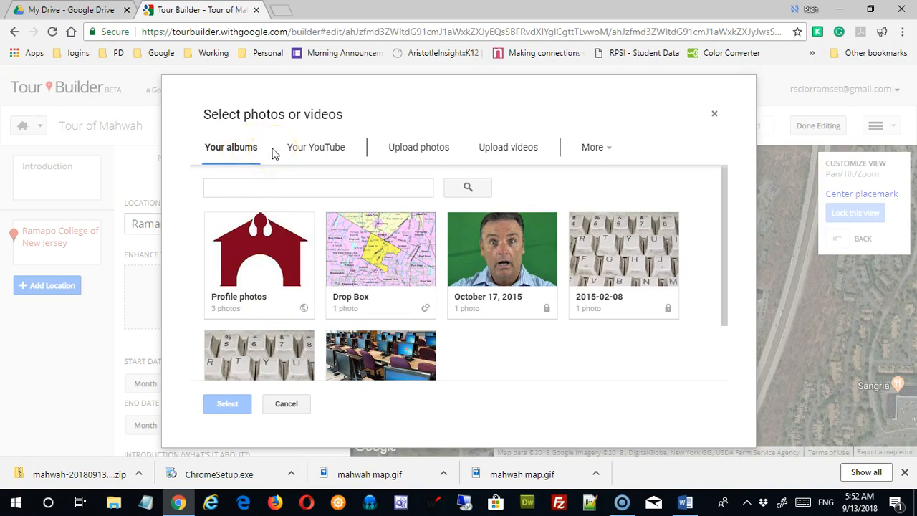
click(320, 152)
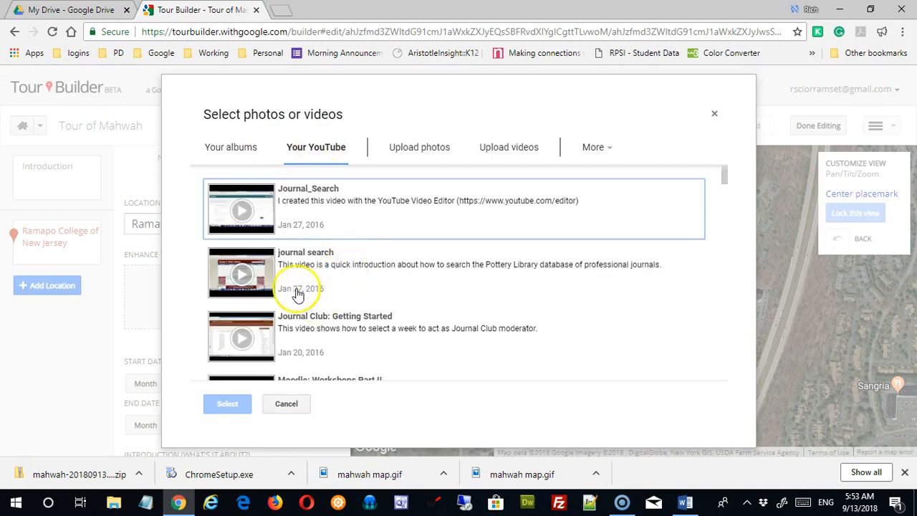
scroll(473, 308, down, 1)
scroll(475, 310, down, 10)
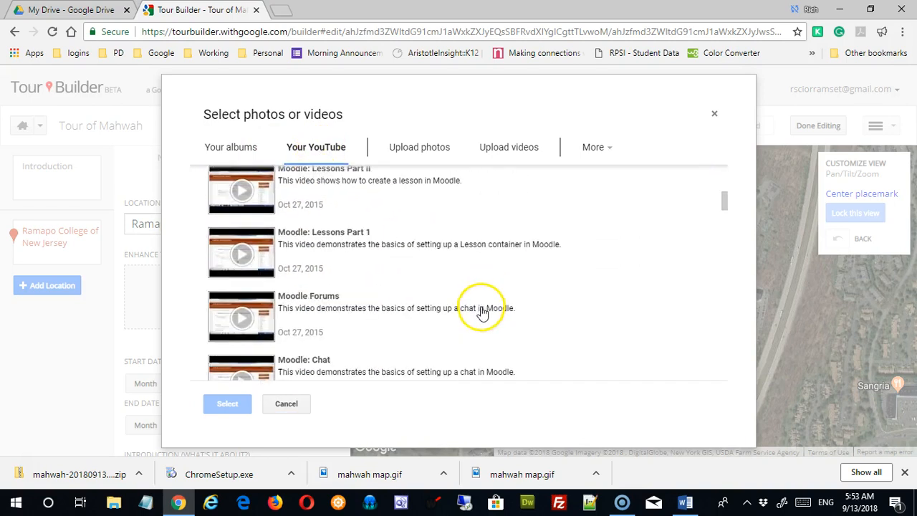
scroll(483, 312, up, 11)
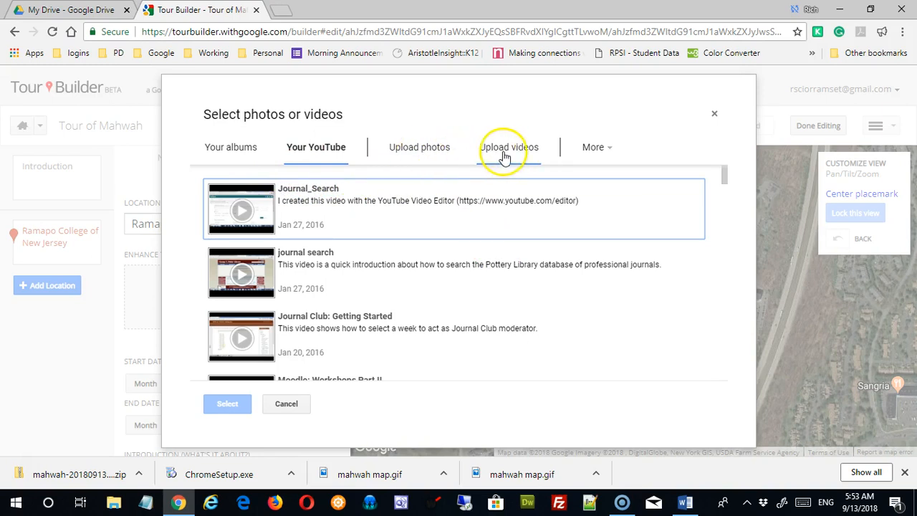
click(605, 152)
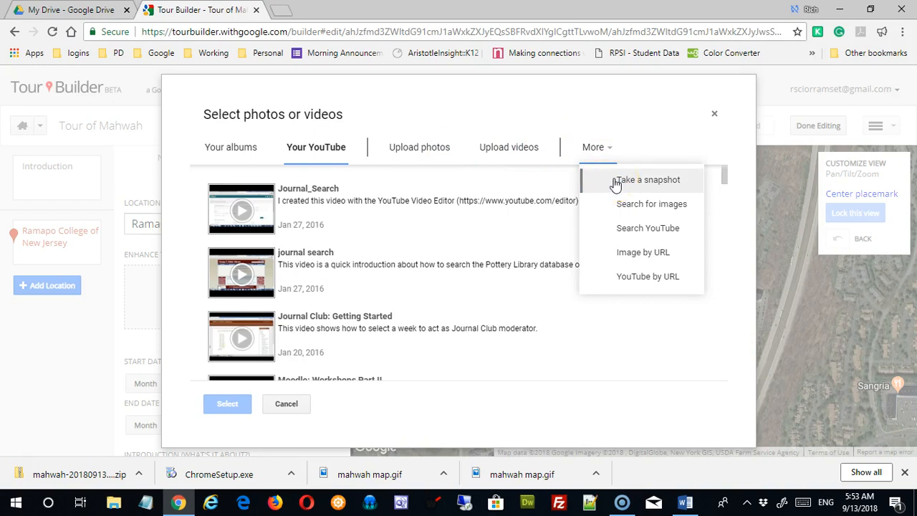
click(618, 206)
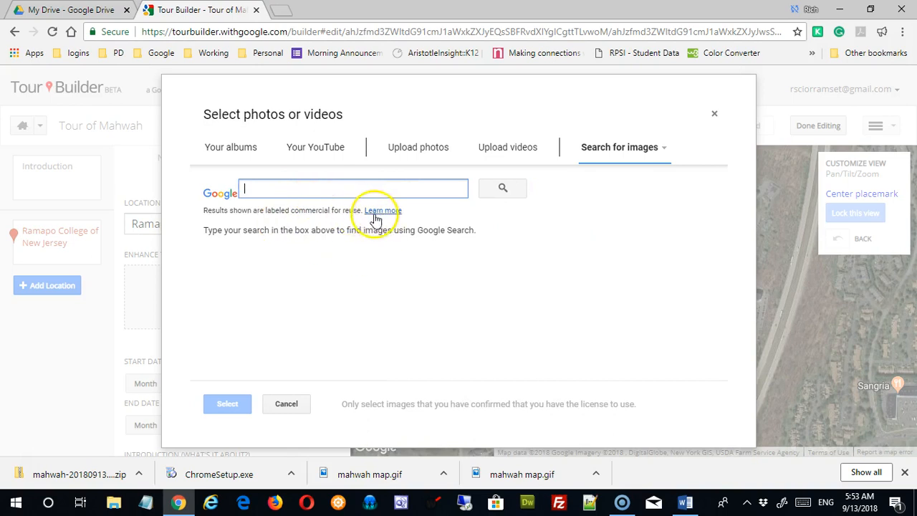
click(657, 155)
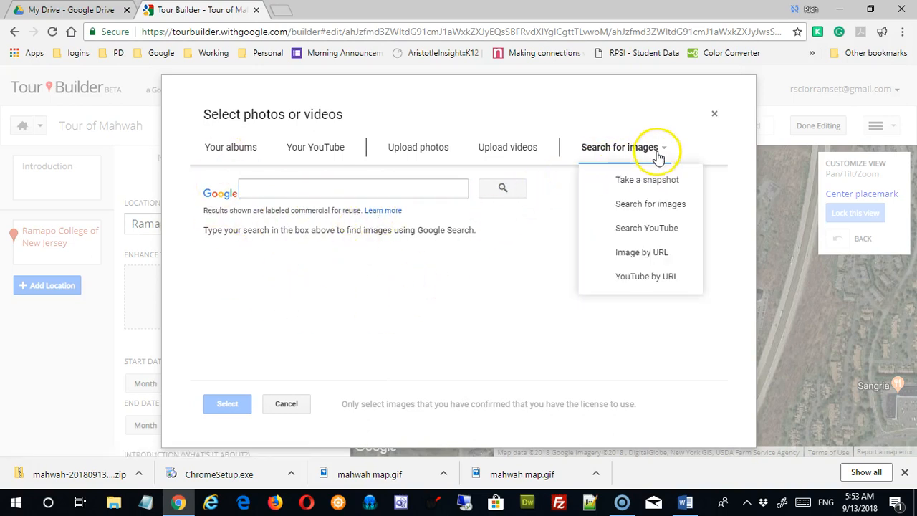
click(658, 230)
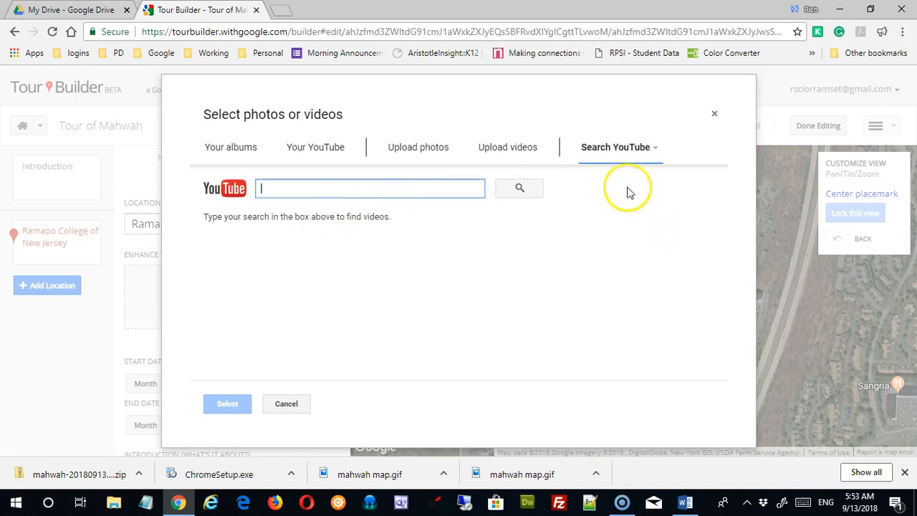
click(647, 155)
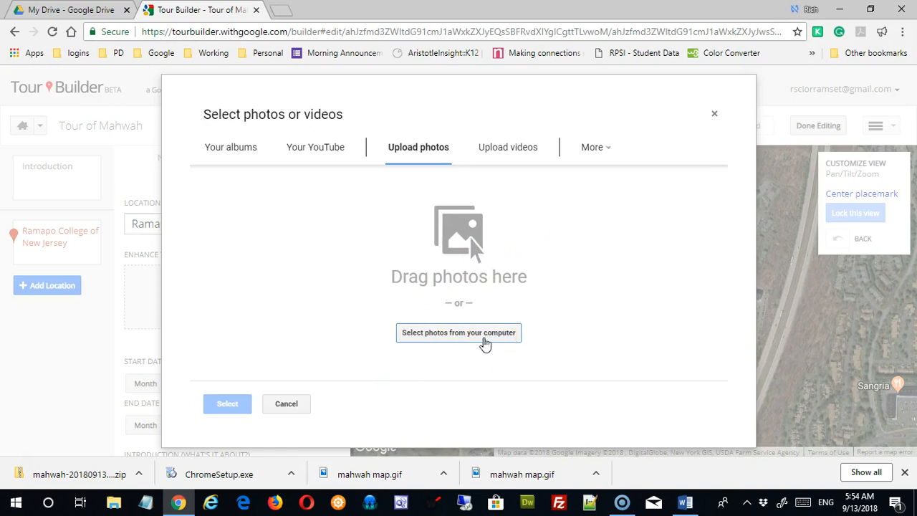
Browse the computer's mahwah folder for photos to upload and try selecting the range college1.jpg to college3.jpg
click(435, 152)
click(447, 332)
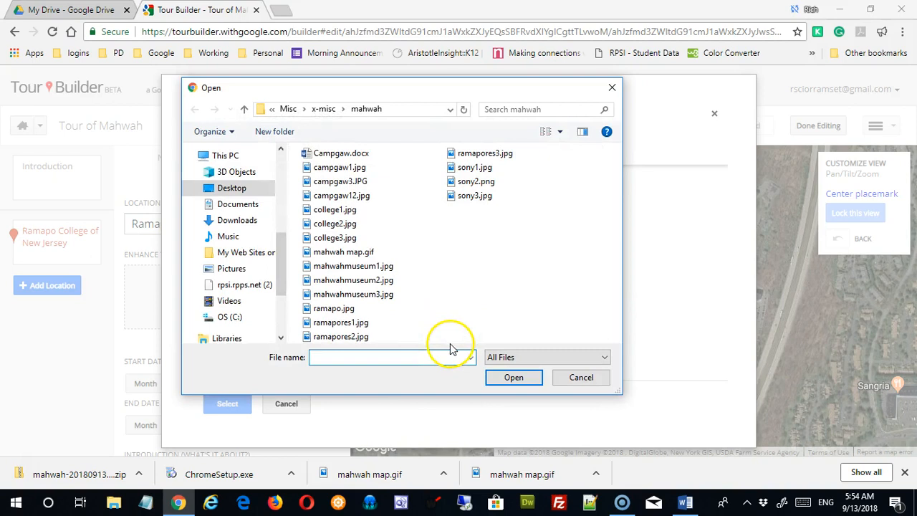
click(331, 212)
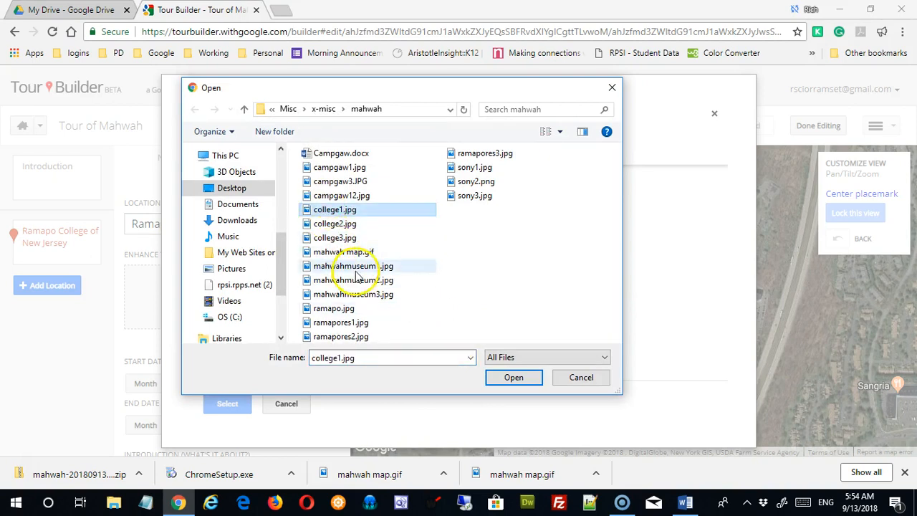
shift+click(348, 238)
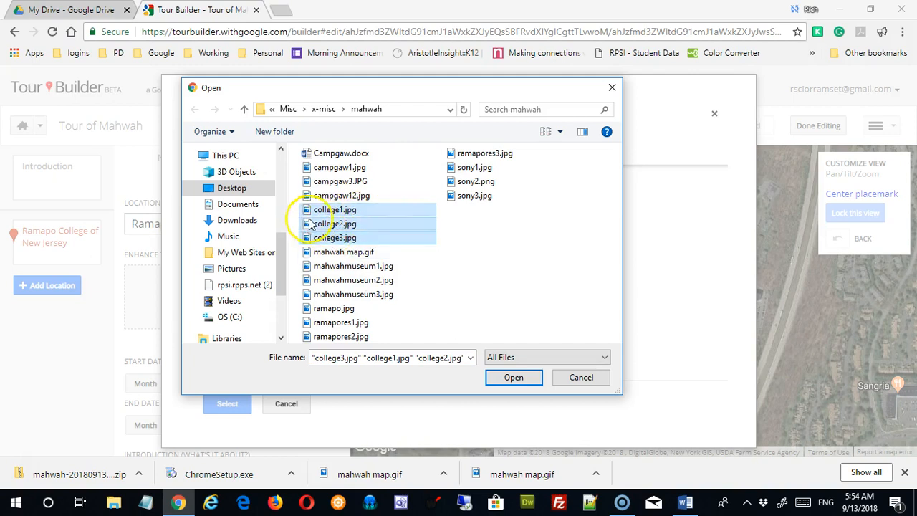
click(432, 240)
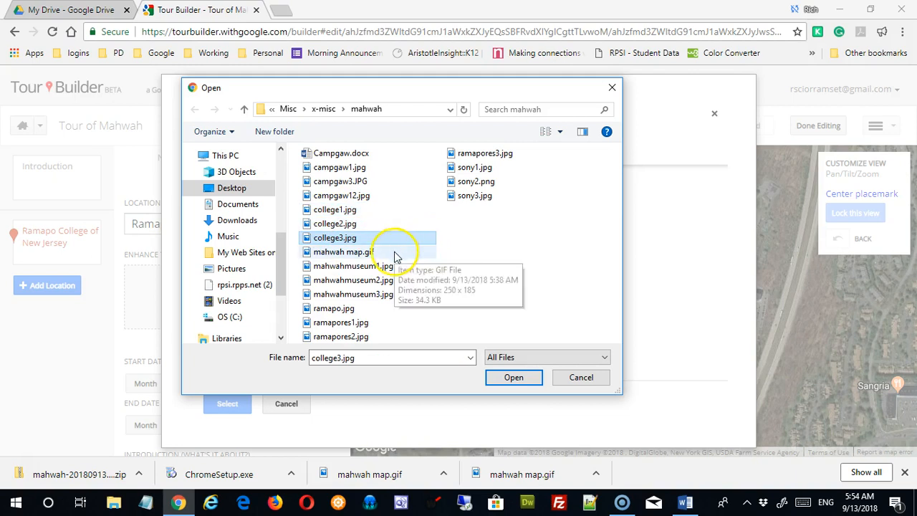
click(350, 211)
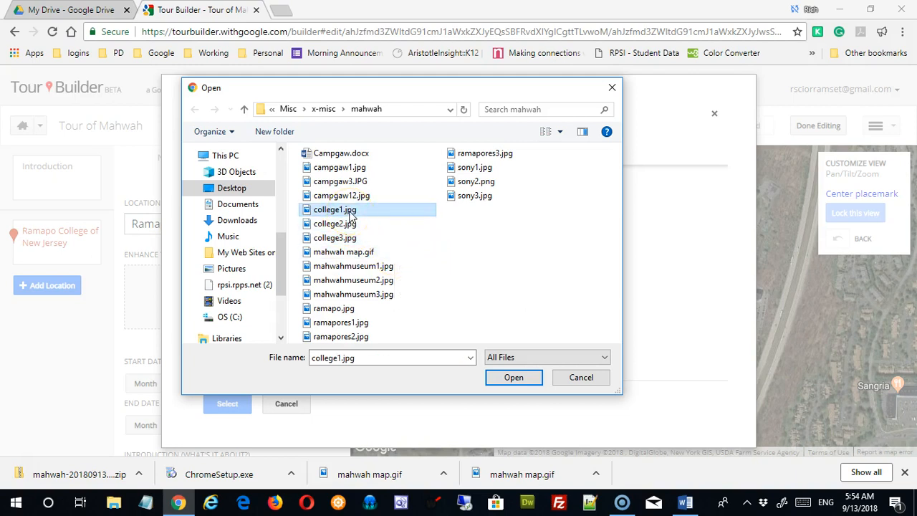
shift+click(351, 241)
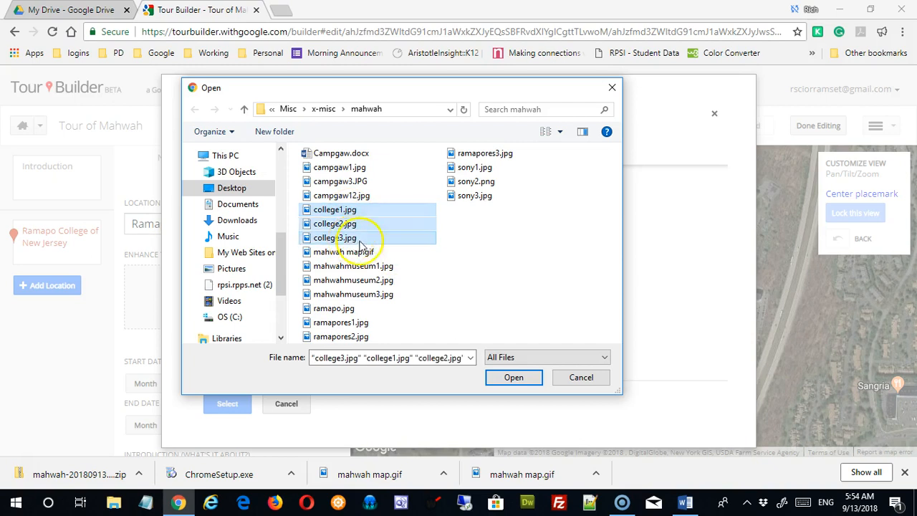
click(420, 241)
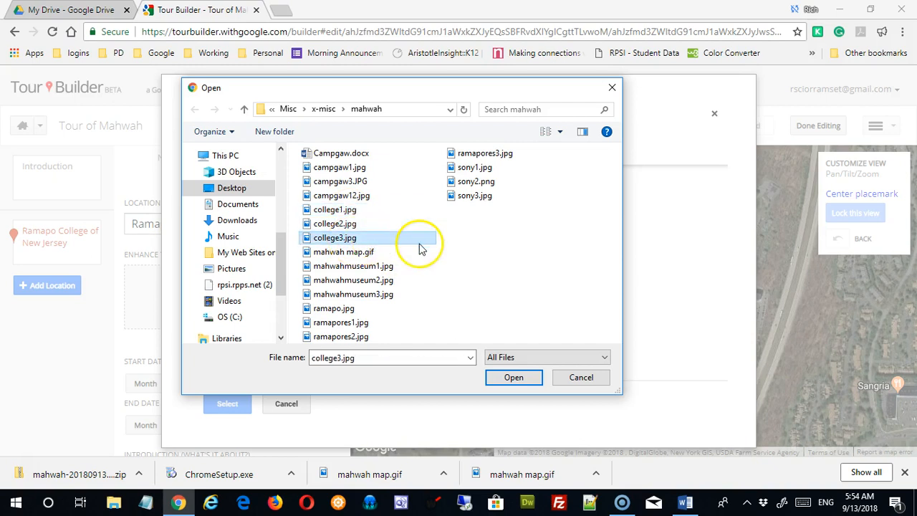
Try selecting the non-adjacent files campgaw1.jpg, campgaw12.jpg, college2.jpg, mahwahmuseum1.jpg and mahwahmuseum3.jpg together, and clear the selection
click(355, 169)
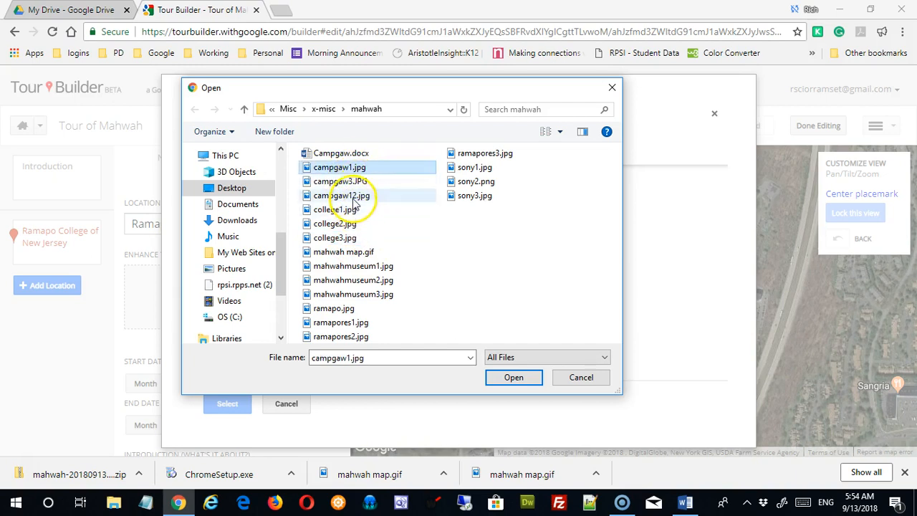
ctrl+click(356, 198)
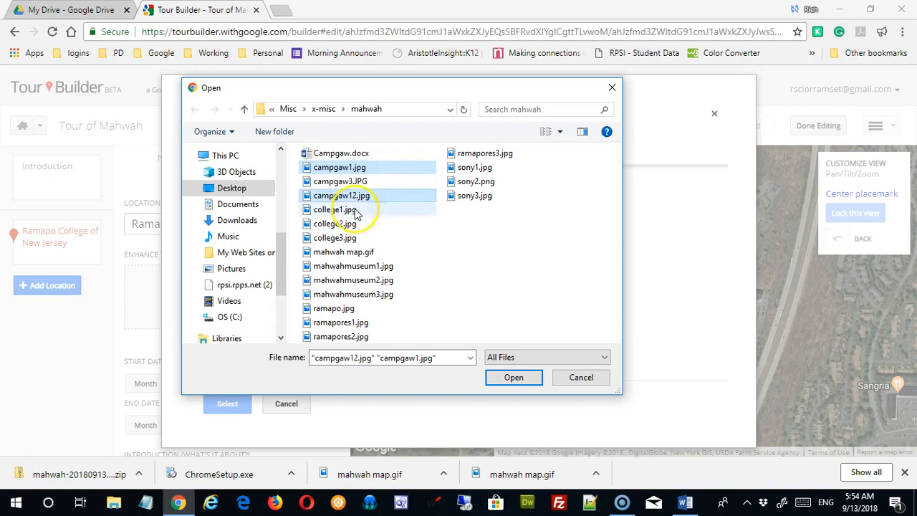
ctrl+click(344, 224)
ctrl+click(355, 266)
ctrl+click(357, 294)
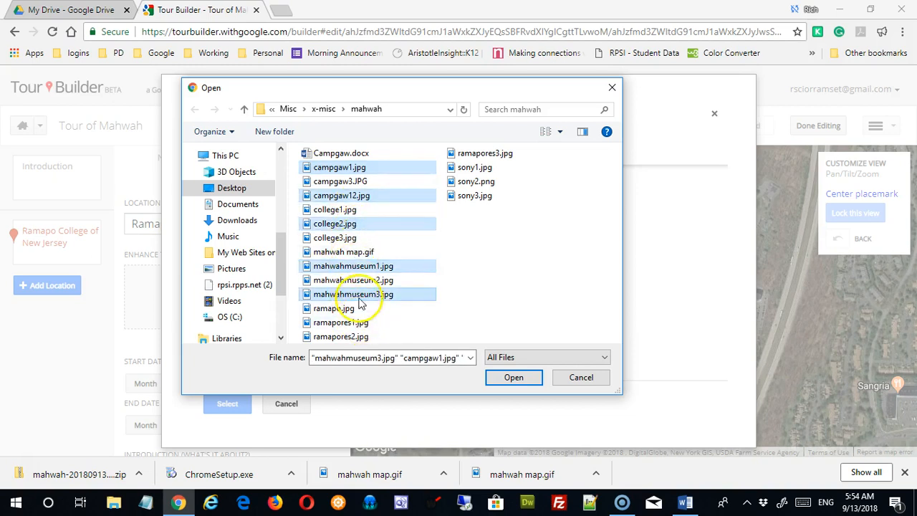
ctrl+click(377, 266)
ctrl+click(382, 226)
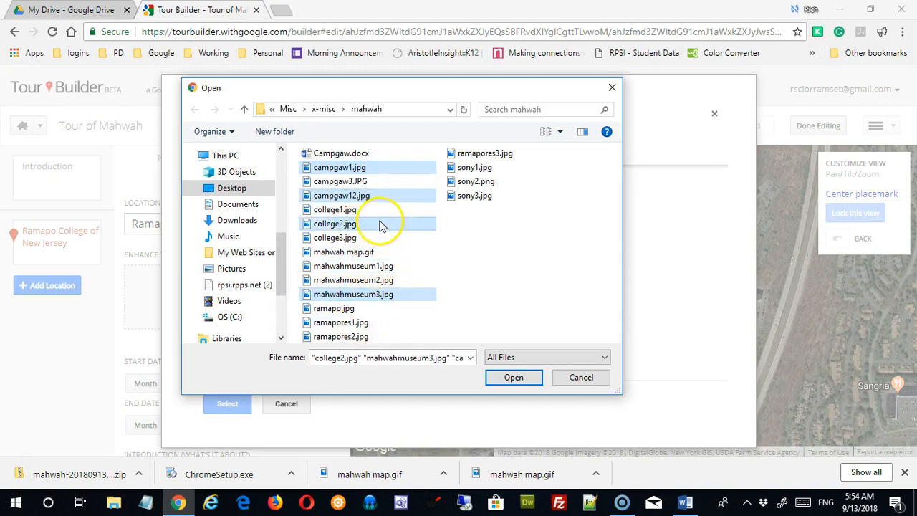
click(482, 269)
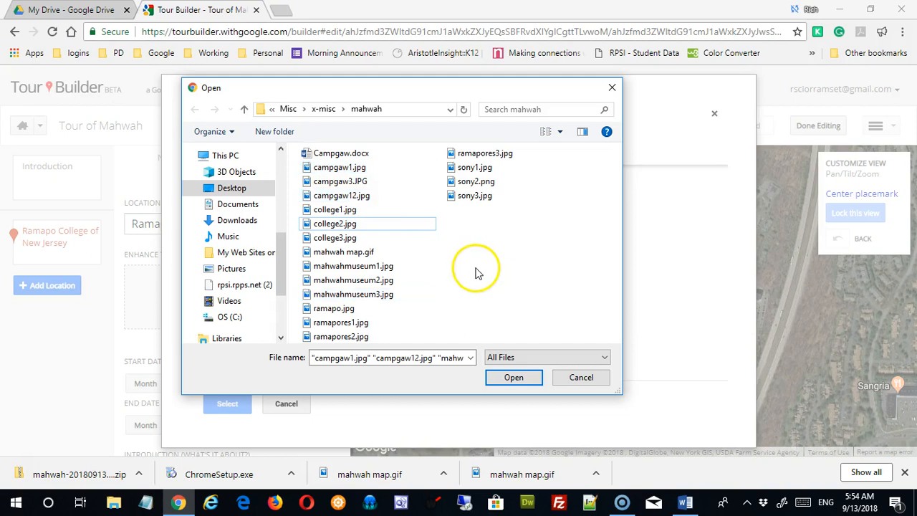
Try selecting the range campgaw1.jpg to college3.jpg, exclude college1.jpg from it, and clear the selection
click(347, 171)
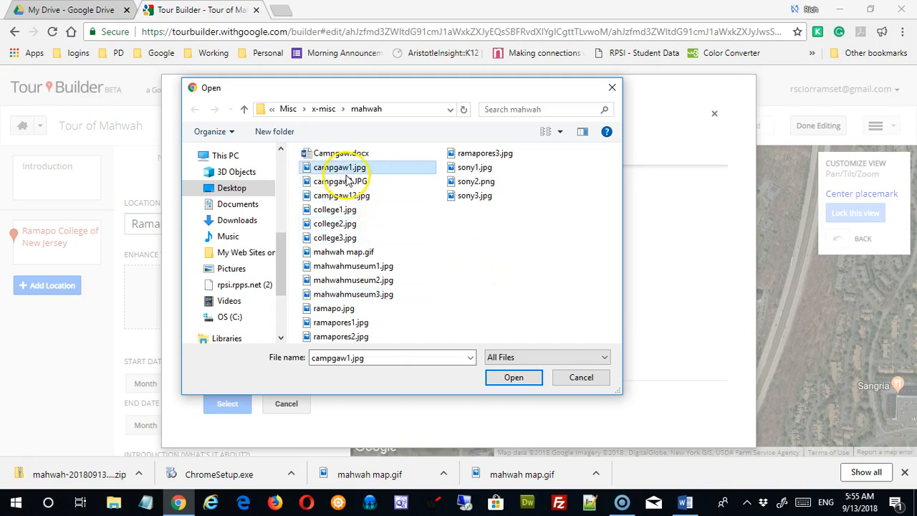
shift+click(348, 243)
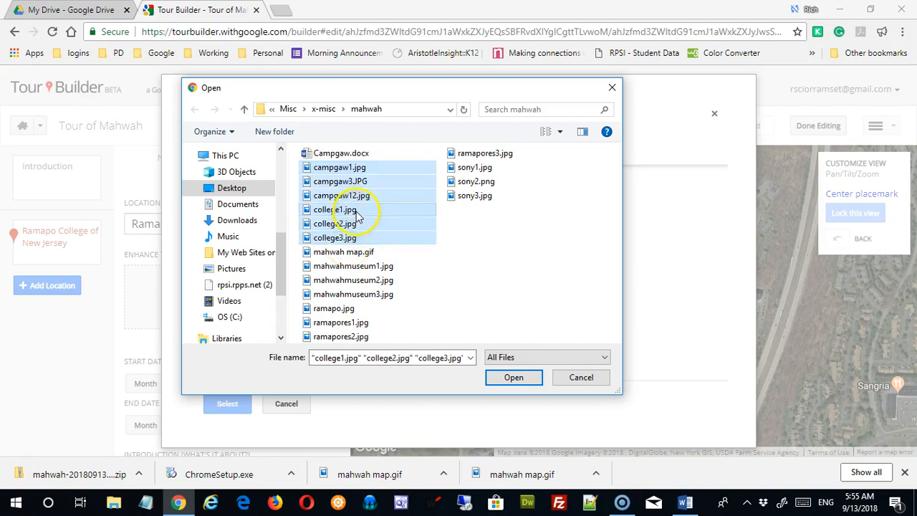
ctrl+click(356, 213)
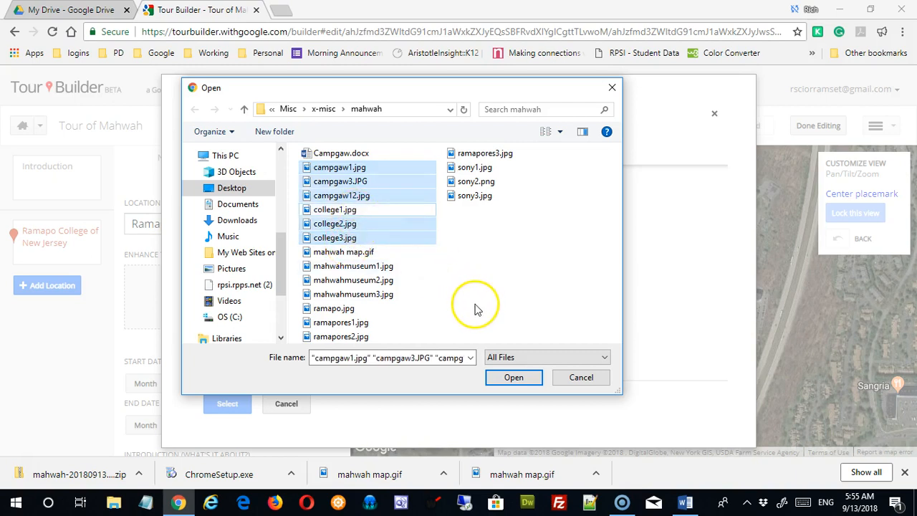
click(455, 304)
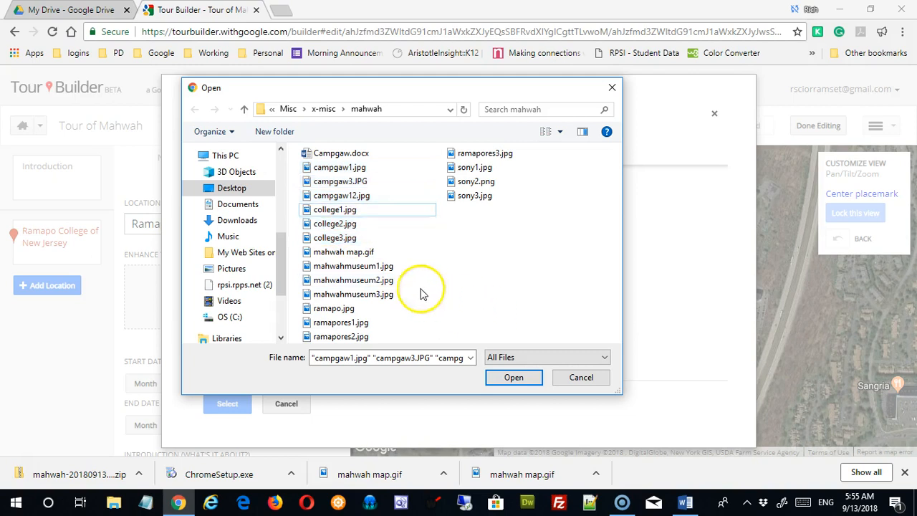
Select the range college1.jpg to college3.jpg in the mahwah folder and upload the photos
click(348, 210)
shift+click(362, 237)
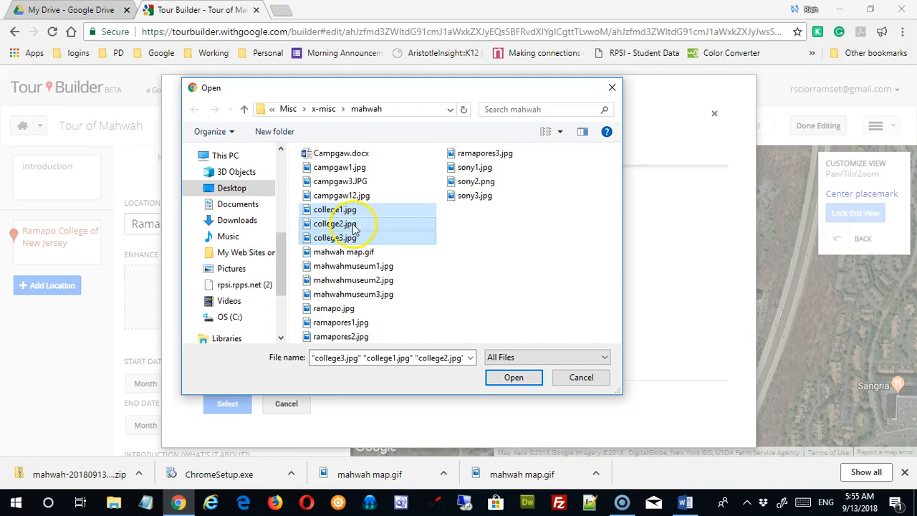
click(512, 376)
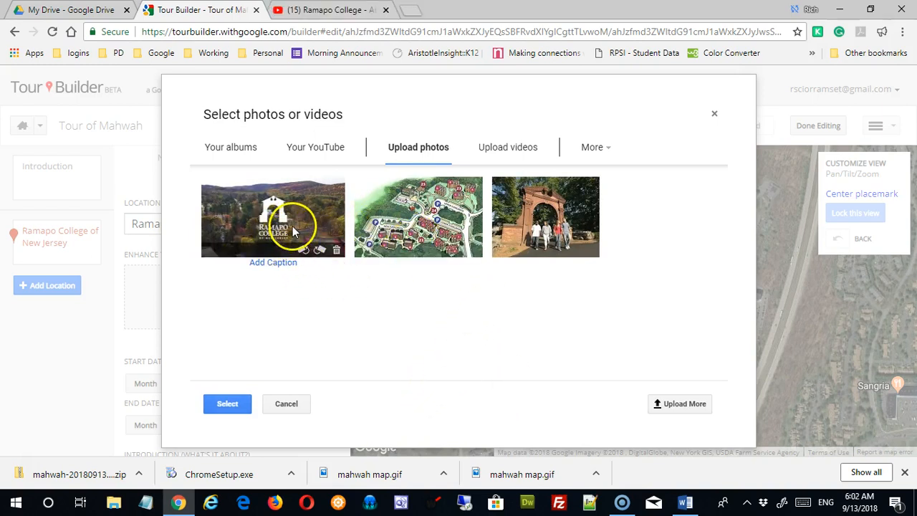
Try rotating the uploaded Ramapo College logo photo, turn it back upright, and give it the caption "Welcome to Ramapo"
click(337, 250)
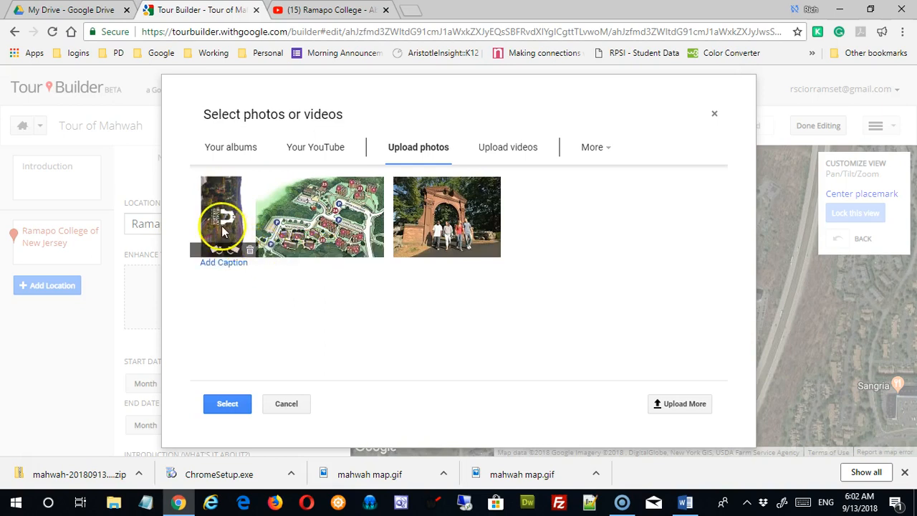
click(222, 250)
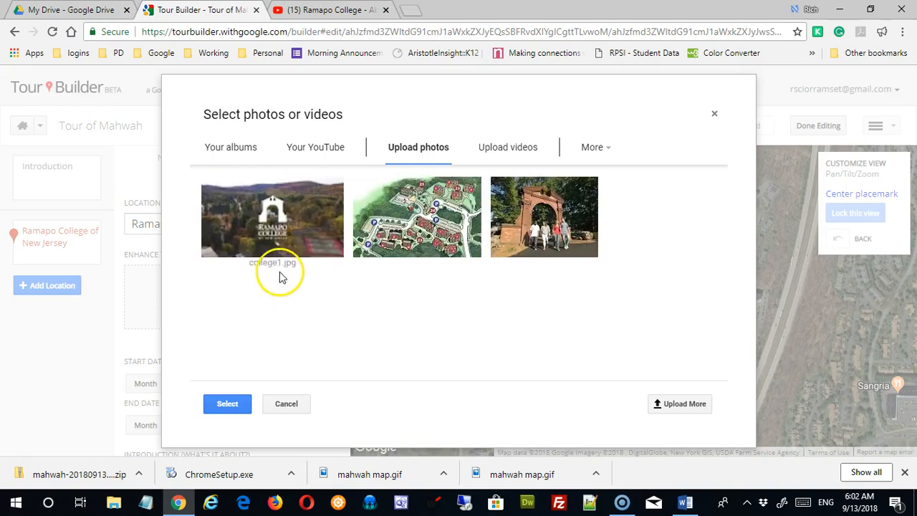
click(279, 266)
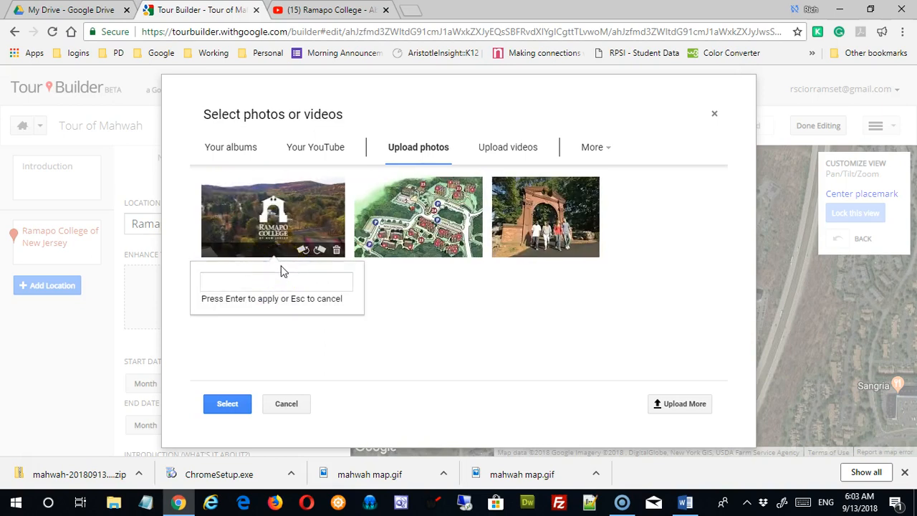
click(280, 281)
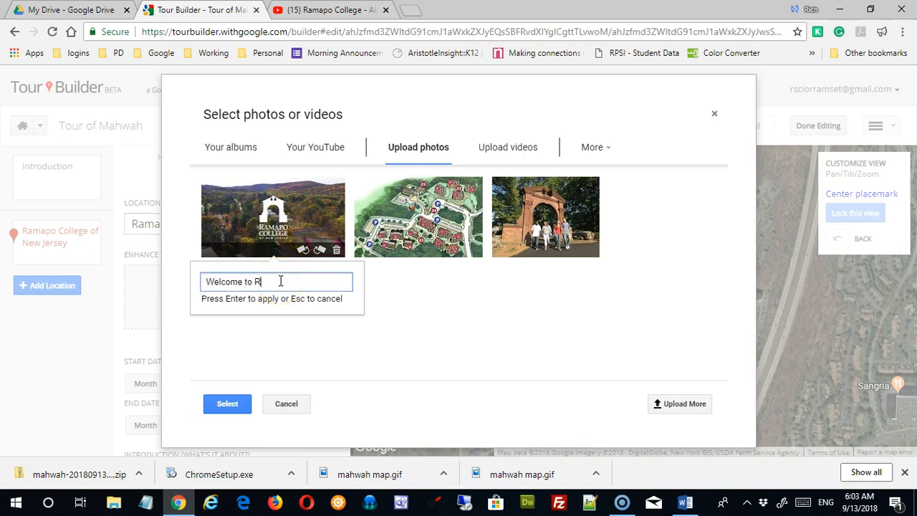
text(Welcome to Ramapo)
key(Return)
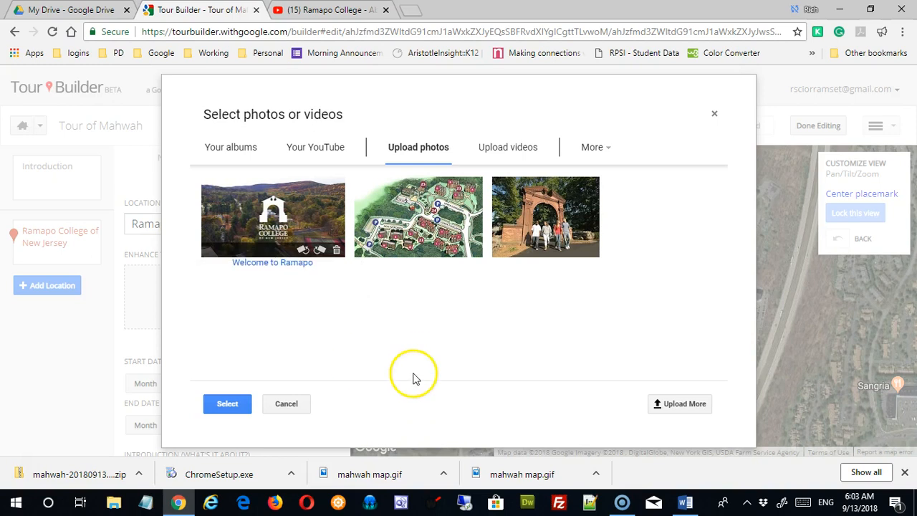
Give the uploaded campus map image the caption "Ramapo Campus"
click(418, 264)
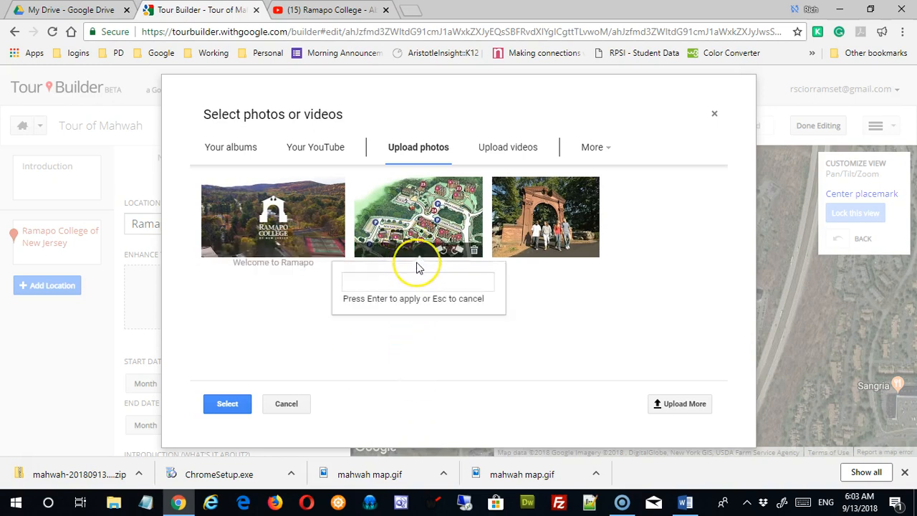
click(420, 281)
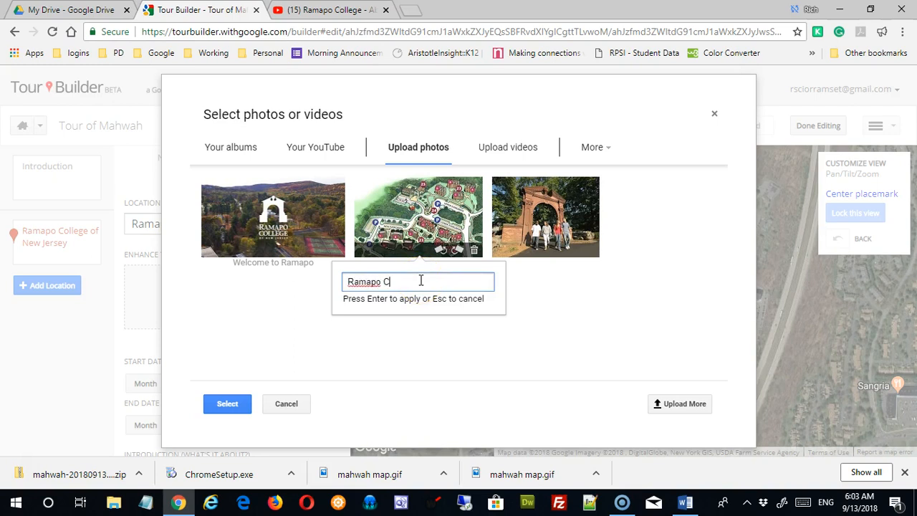
text(Ramapo Campus)
key(Return)
Caption the third uploaded photo "The Arch" and add all the uploaded photos to the Ramapo College location
click(545, 266)
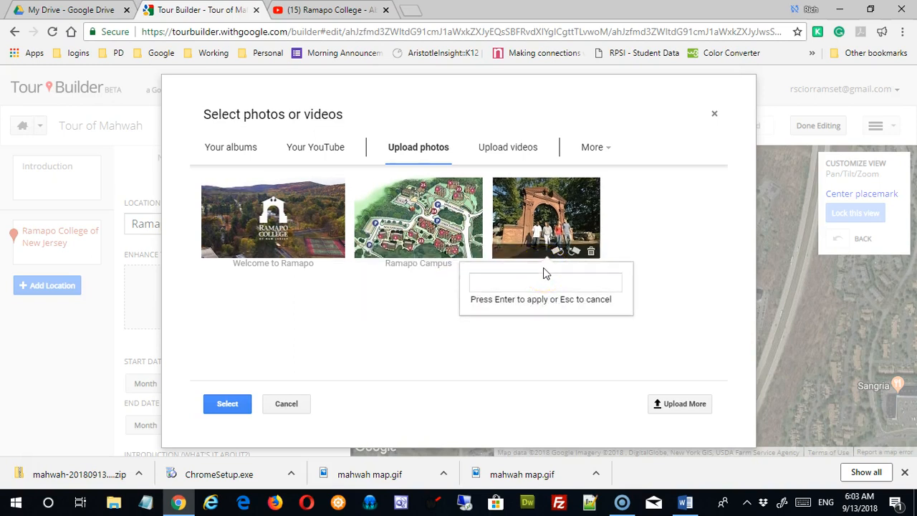
click(538, 284)
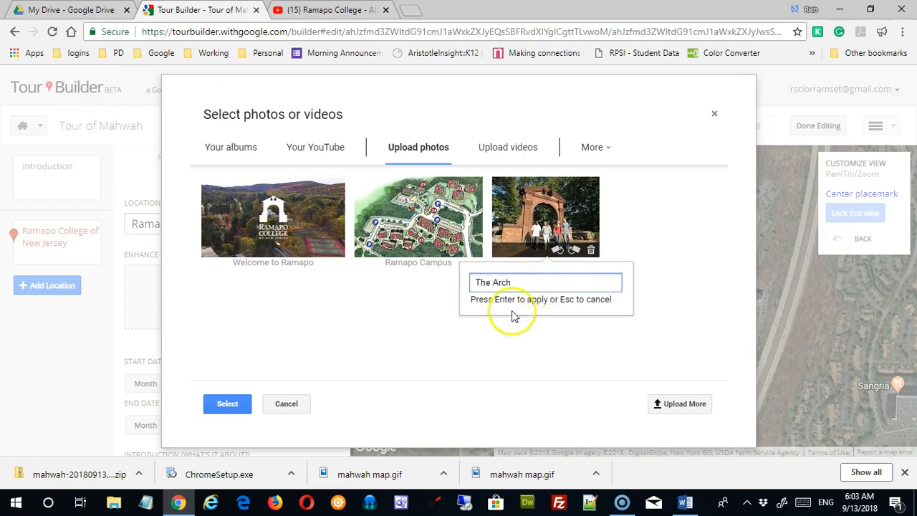
key(Return)
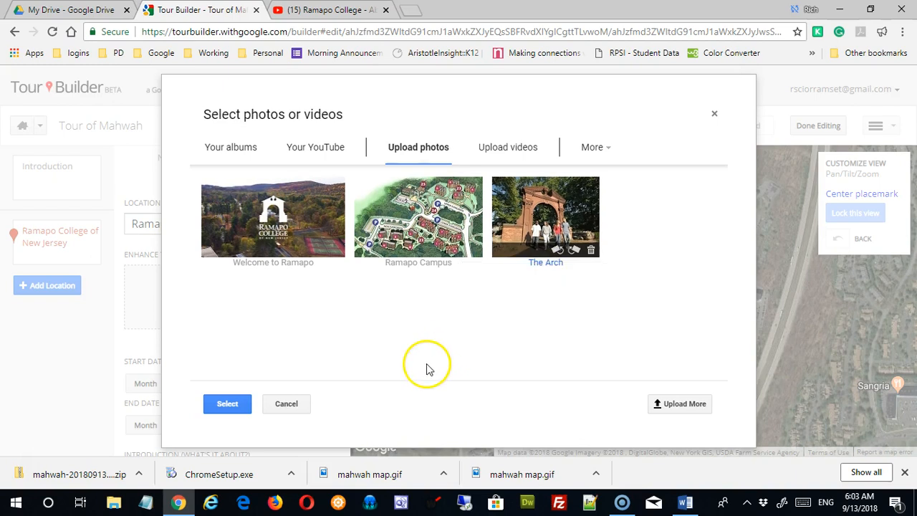
click(227, 405)
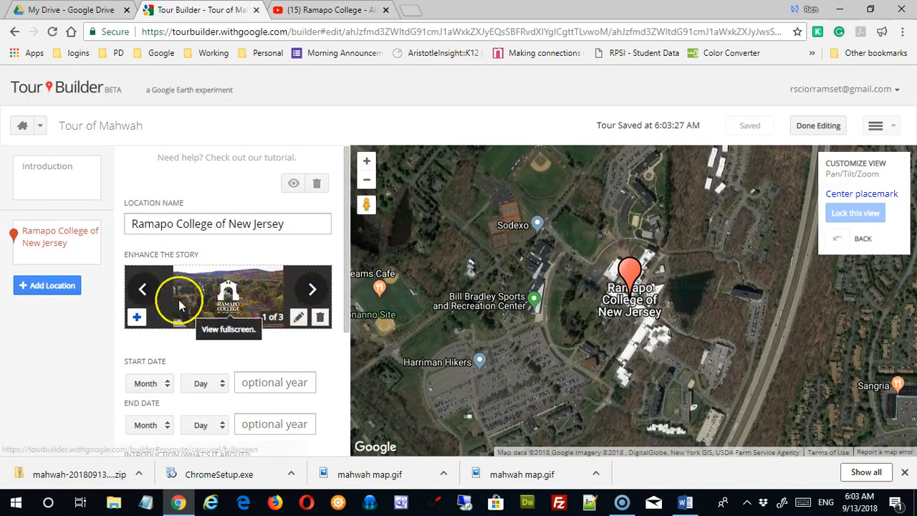
Page through the location's photos in the story carousel and return to the first one
click(308, 292)
click(307, 297)
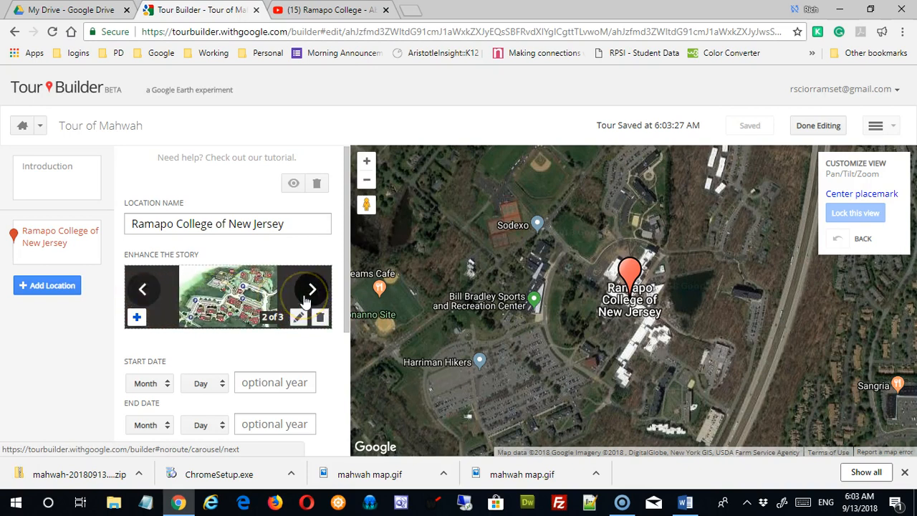
click(147, 290)
click(144, 290)
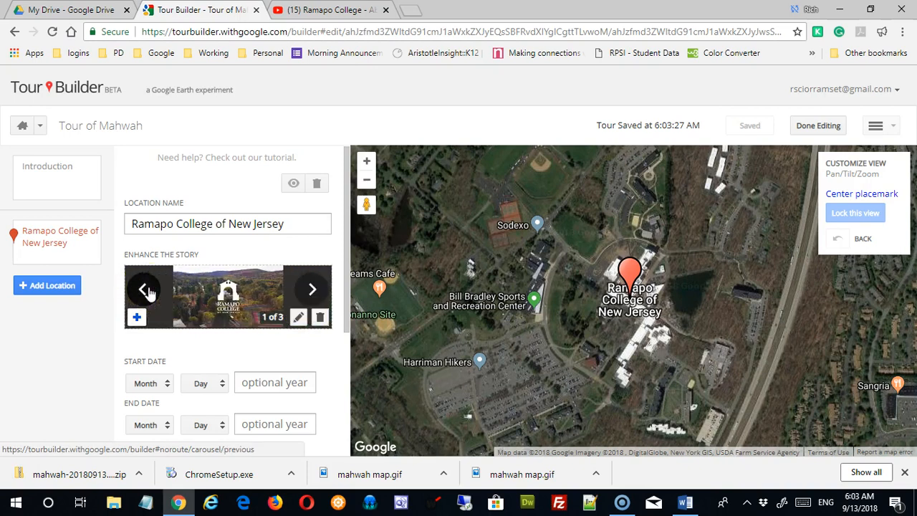
click(259, 354)
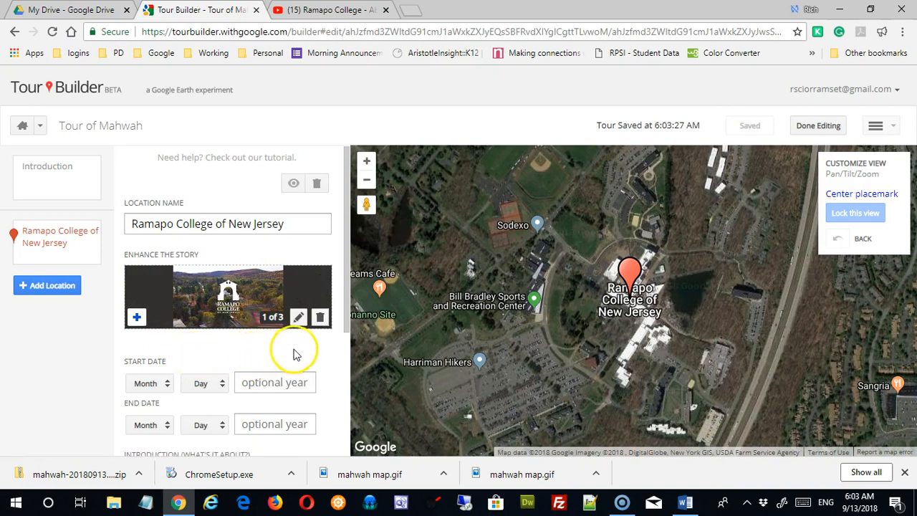
Go to the arch photo in the location's story carousel and delete it
click(312, 289)
click(311, 289)
click(230, 306)
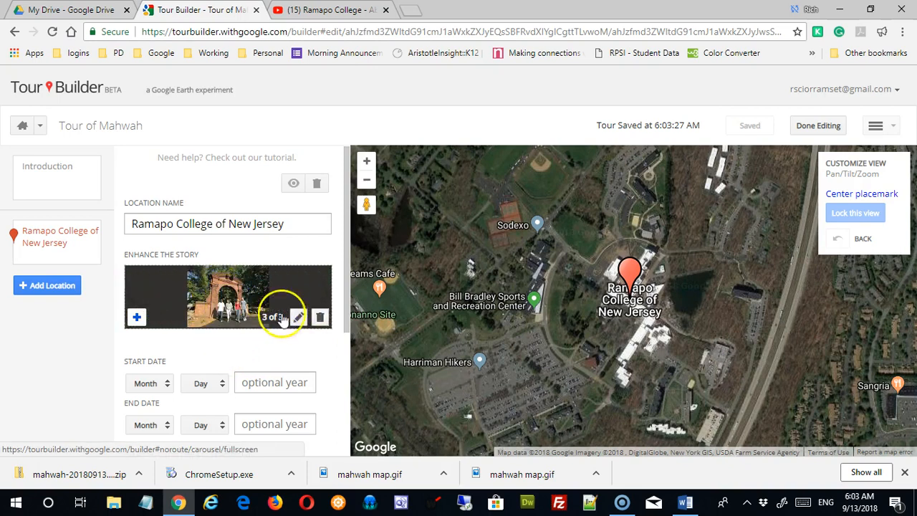
click(320, 317)
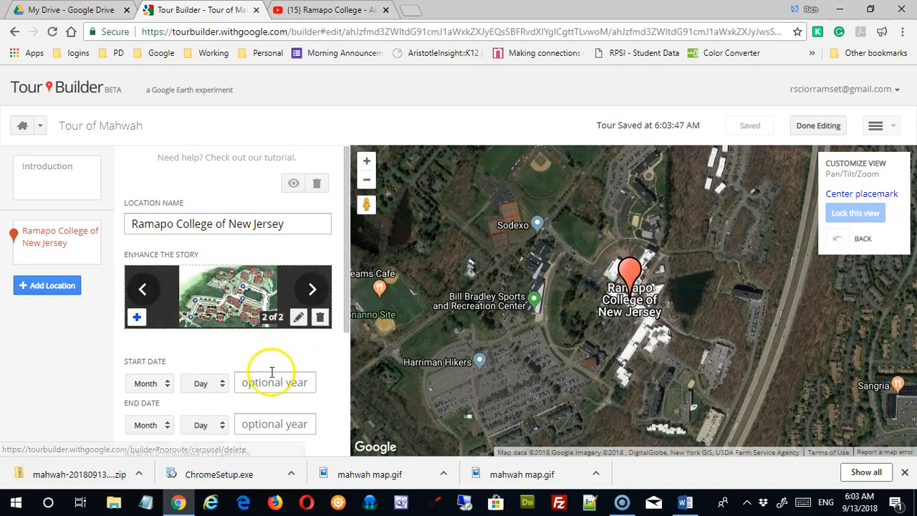
Edit the campus map image's details, set its title to "Map of Ramapo Campus", and save the captions
click(299, 319)
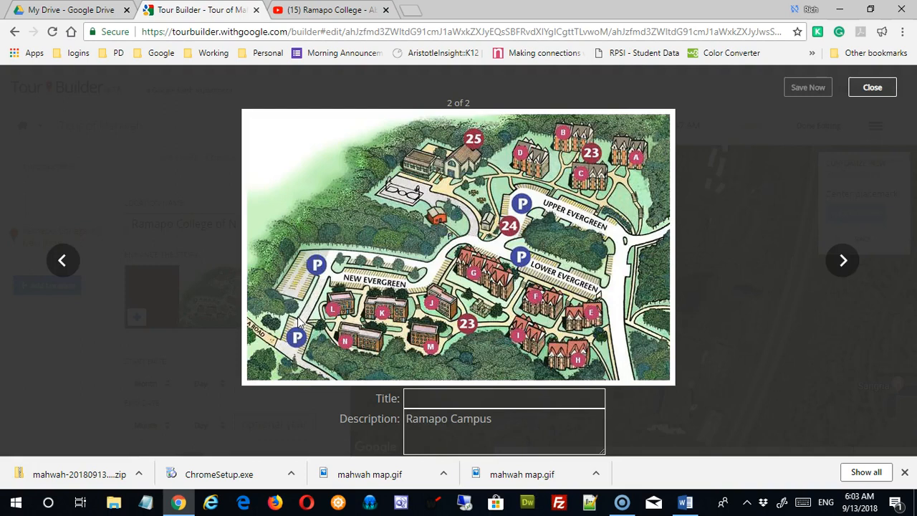
click(480, 418)
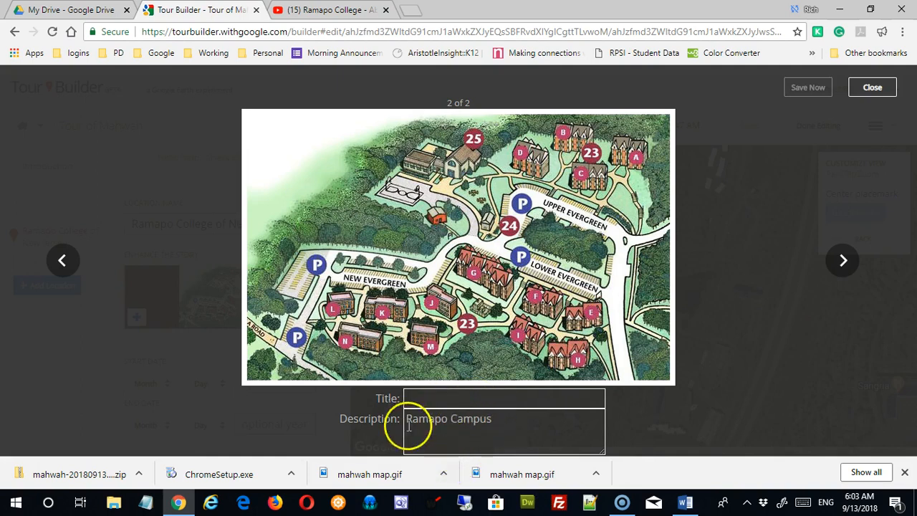
click(445, 404)
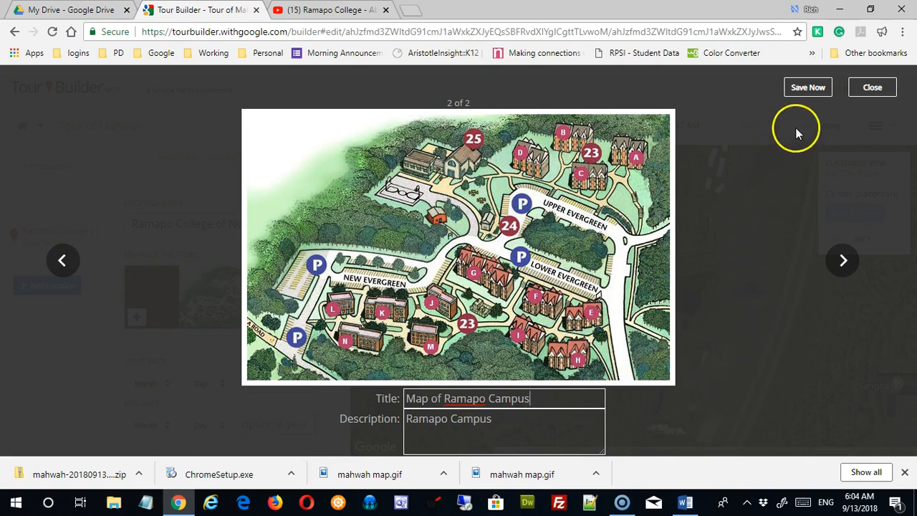
click(806, 91)
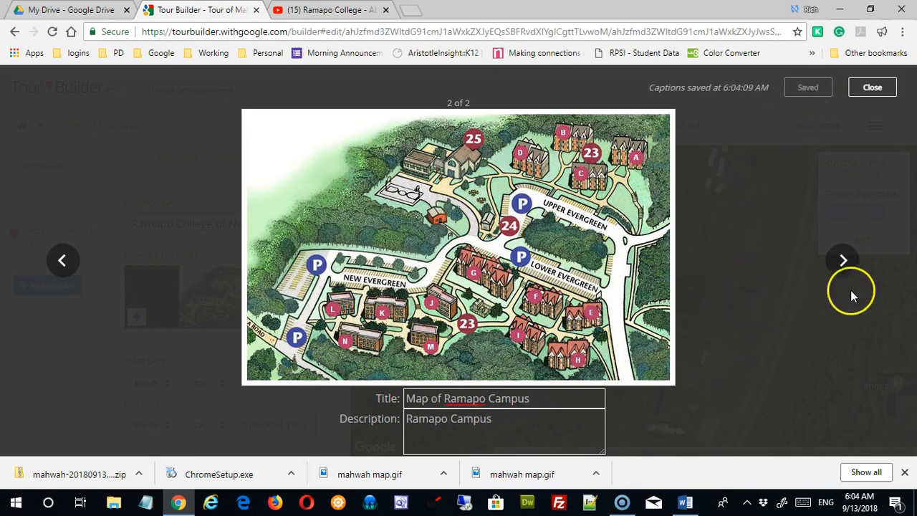
Page back and forth through the full-size photos and their captions, and close the photo viewer
click(843, 261)
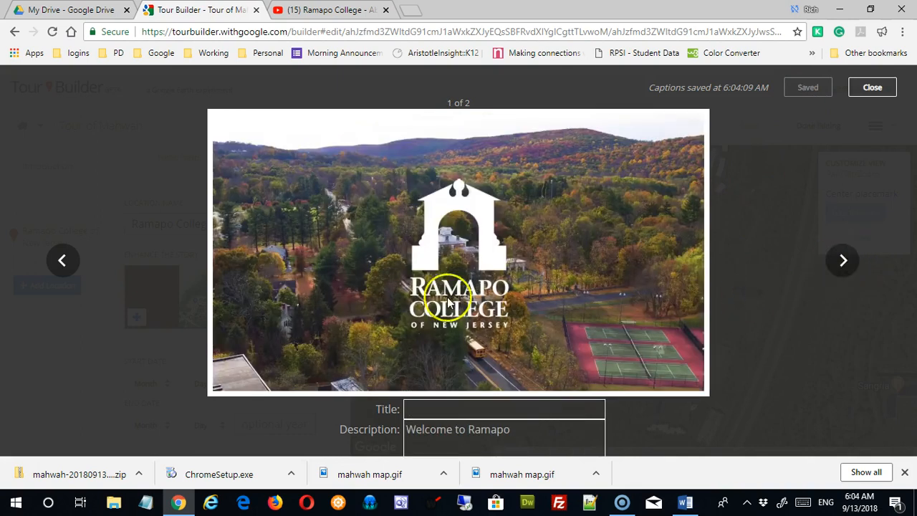
click(66, 262)
click(76, 265)
click(76, 264)
click(76, 265)
click(872, 88)
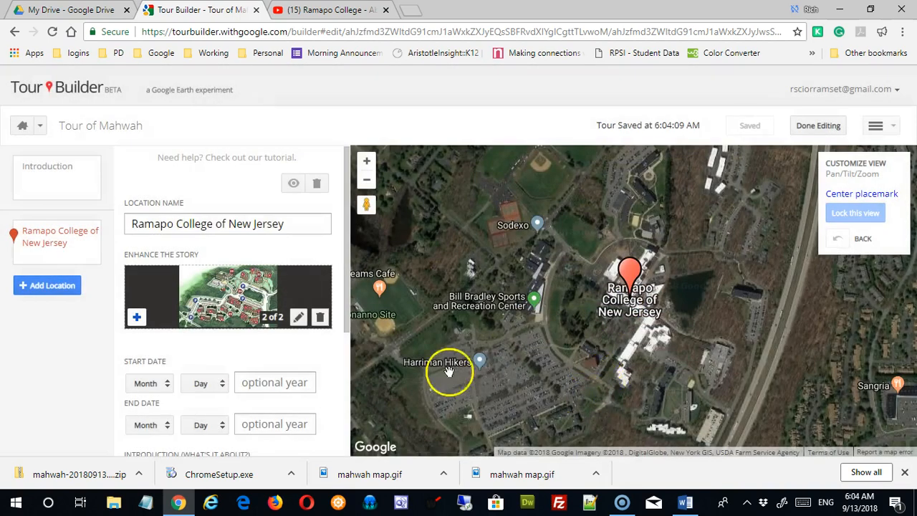
Start adding another photo to the Ramapo College location and upload college3.jpg from the computer
click(136, 317)
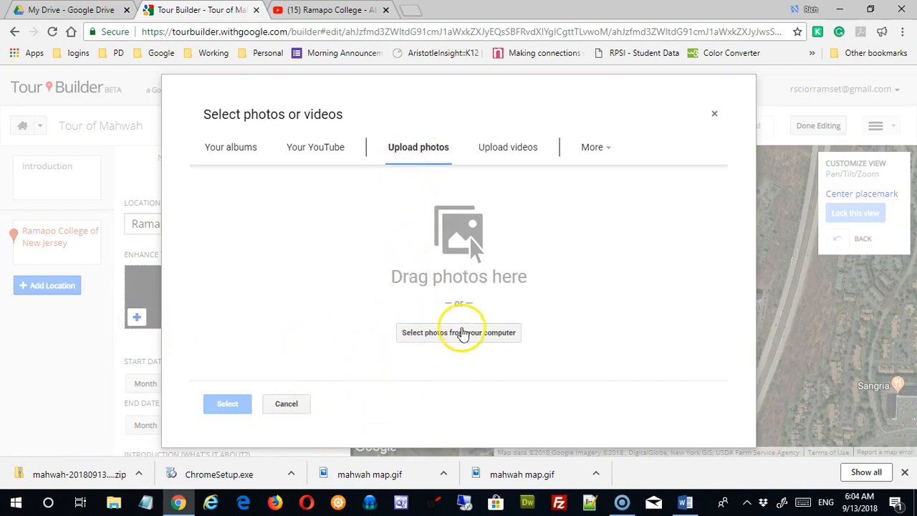
click(460, 332)
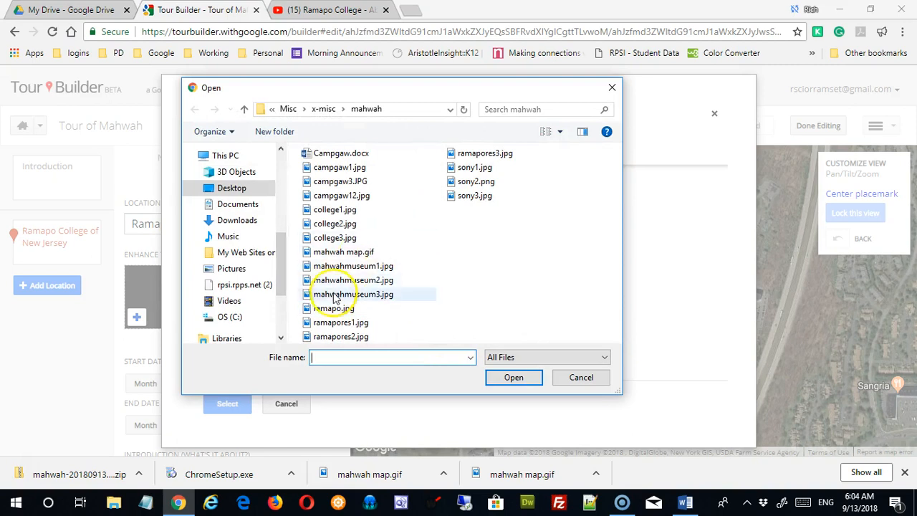
click(336, 238)
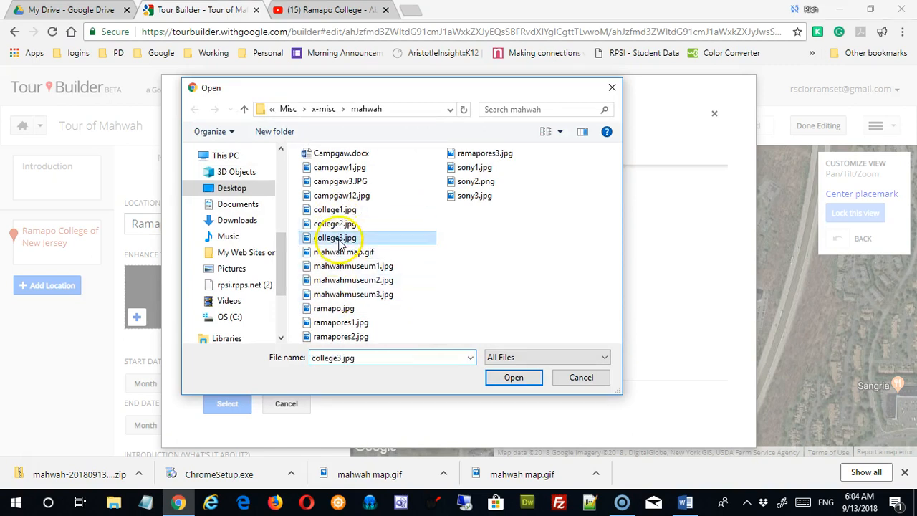
click(513, 377)
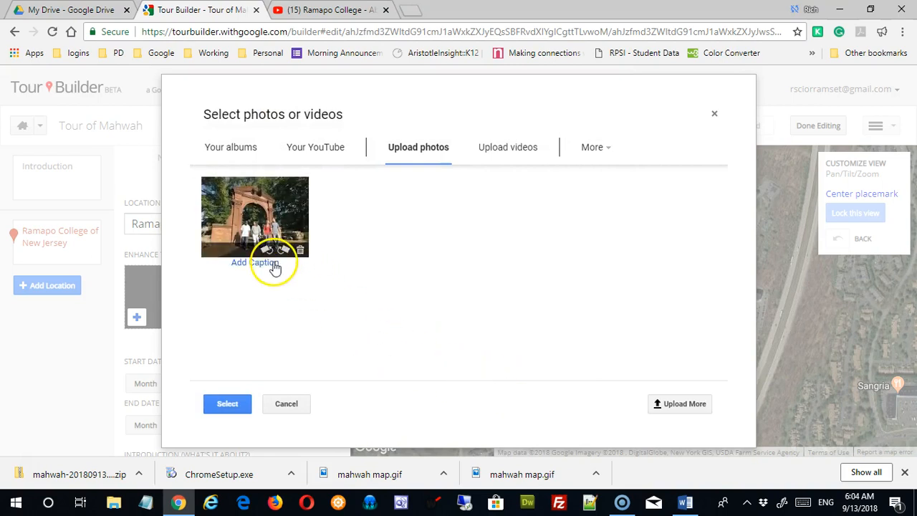
Give the re-uploaded arch photo the caption "The Arch" and insert it into the location's story
click(274, 263)
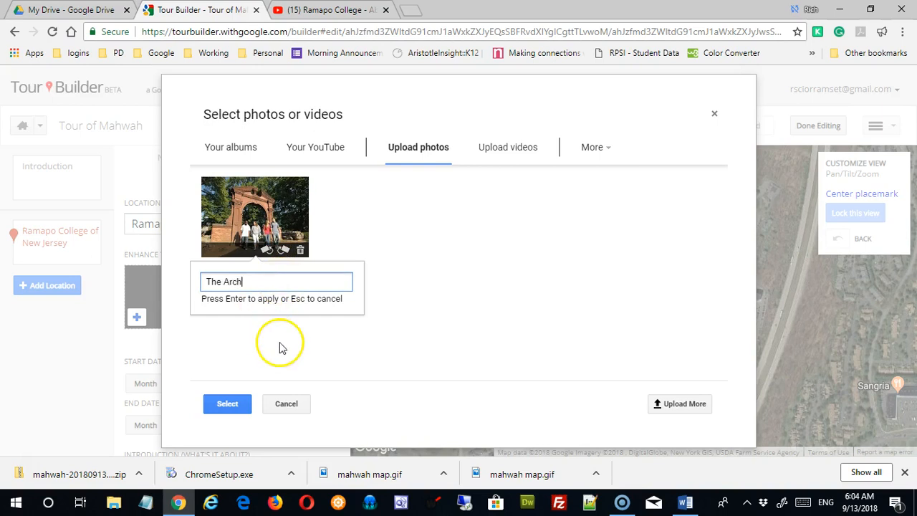
key(Return)
click(228, 403)
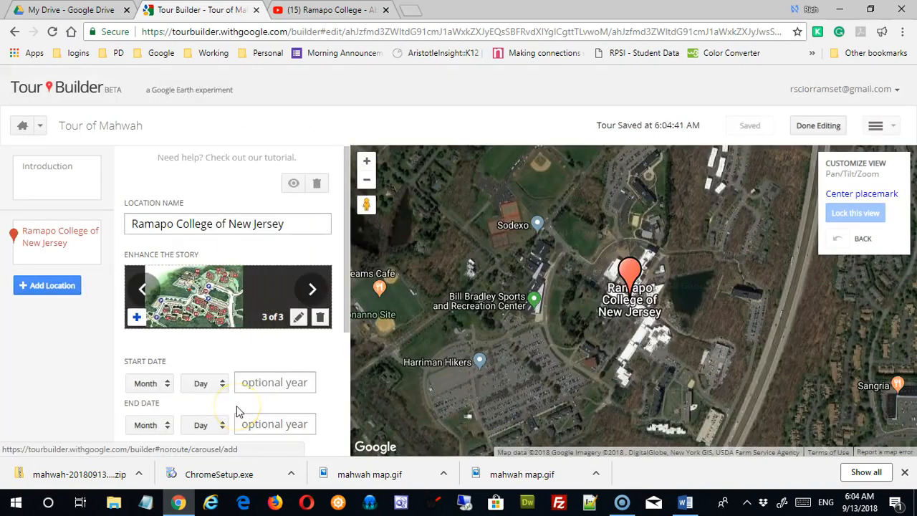
click(164, 359)
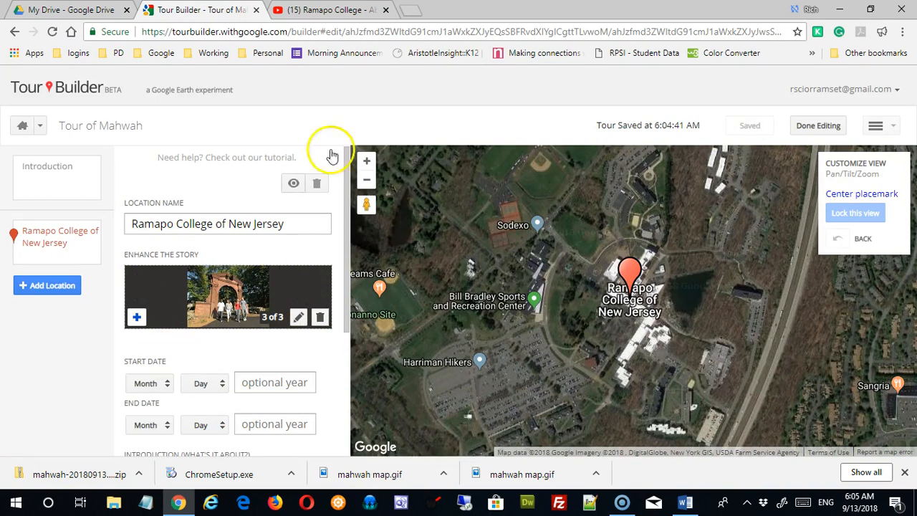
Switch to YouTube, search for "ramapo college of new jersey", open the "Ramapo College - Above the Rest" video and pause it
click(326, 10)
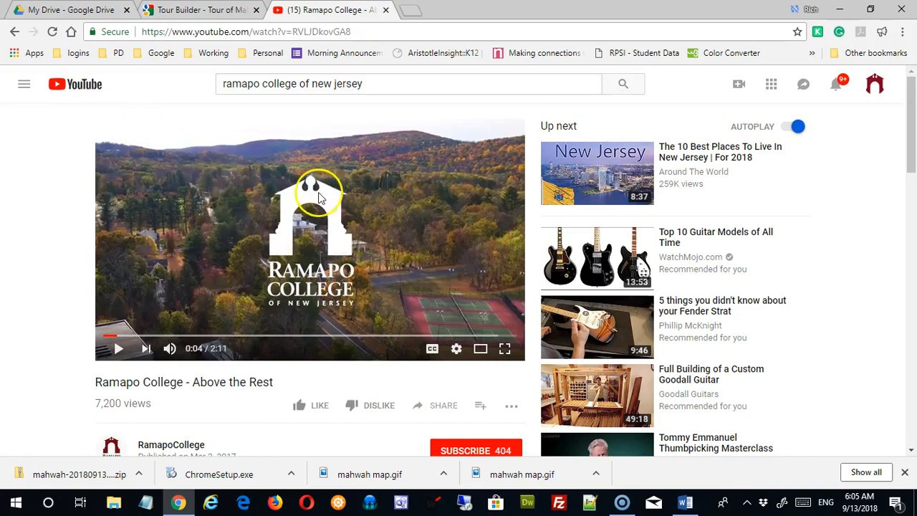
click(636, 90)
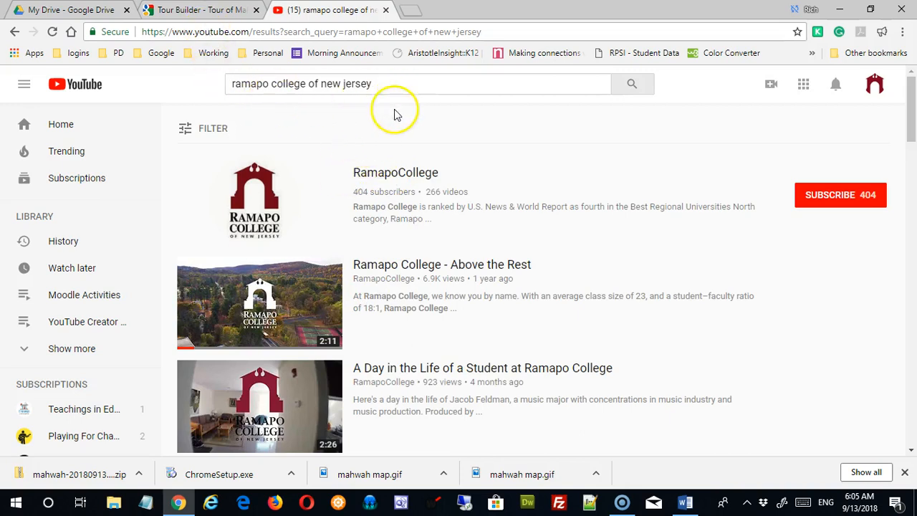
click(269, 303)
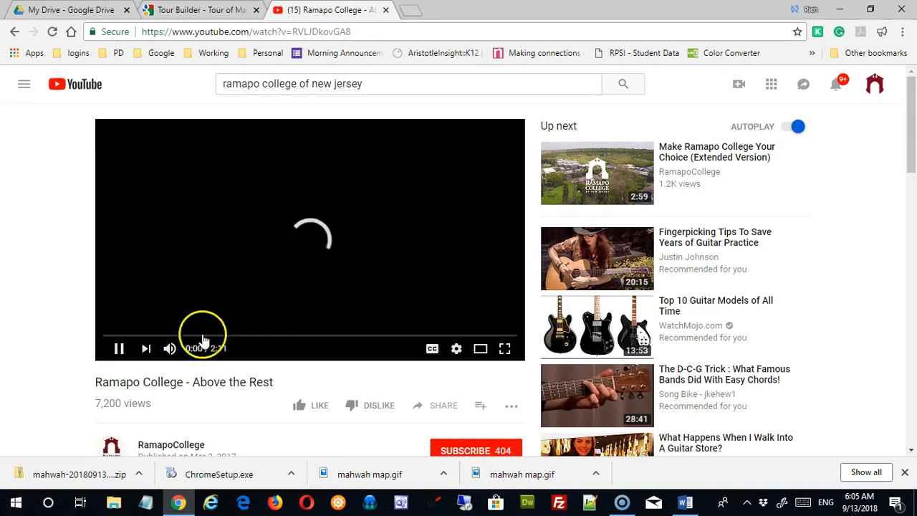
click(118, 349)
scroll(242, 410, down, 1)
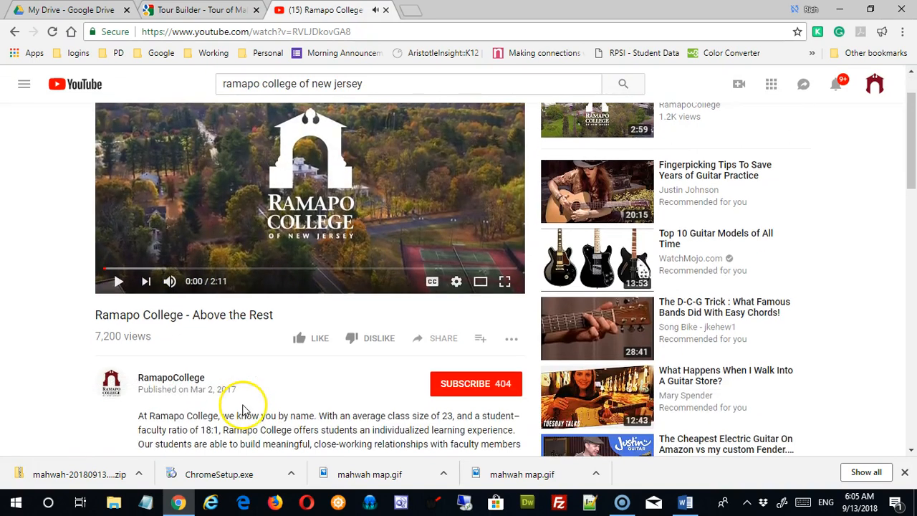
scroll(225, 393, down, 2)
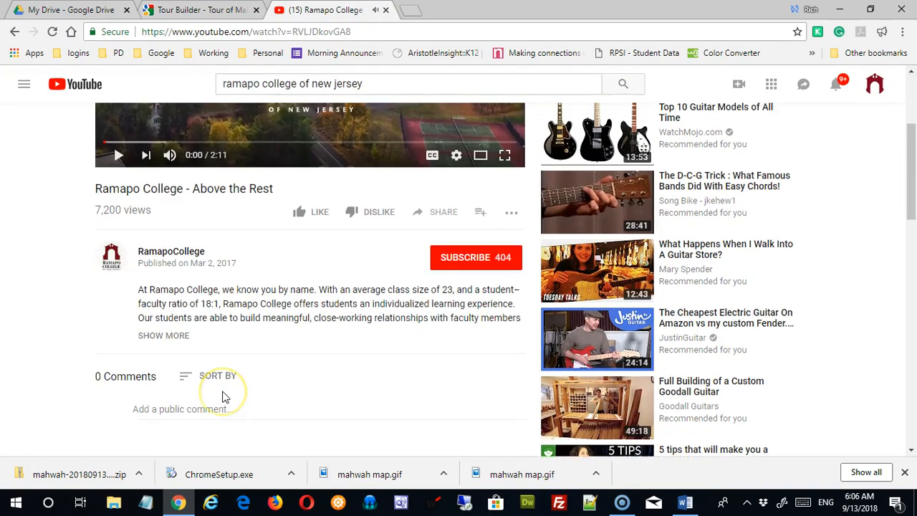
scroll(222, 396, up, 2)
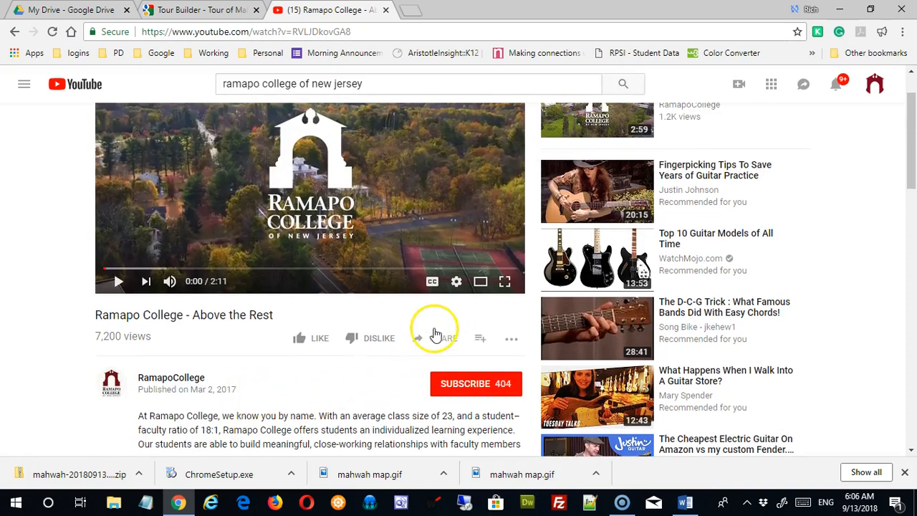
View the video's sharing options and highlight its embed code, and close the embed window
click(436, 344)
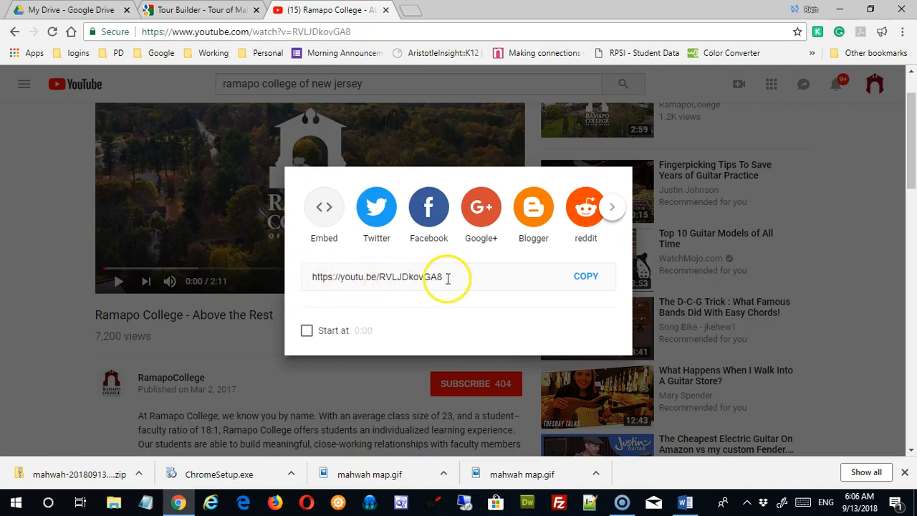
click(325, 215)
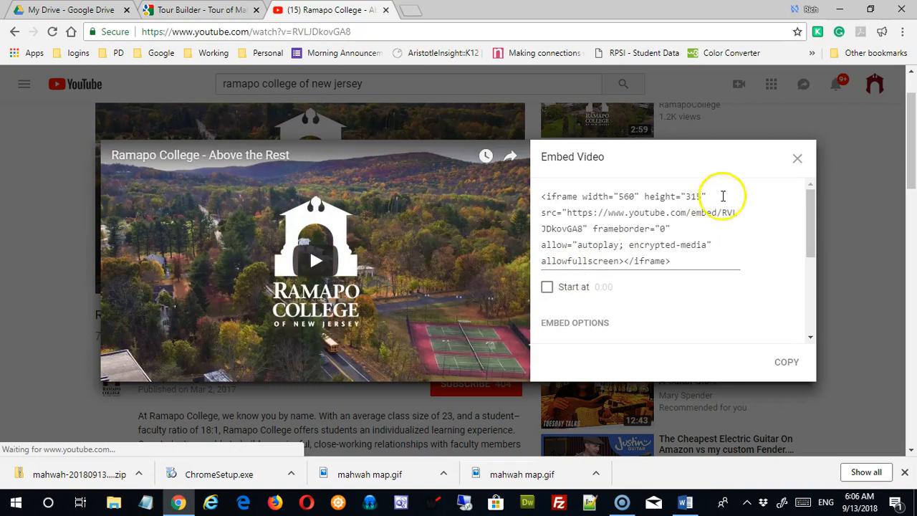
drag(543, 194, 720, 263)
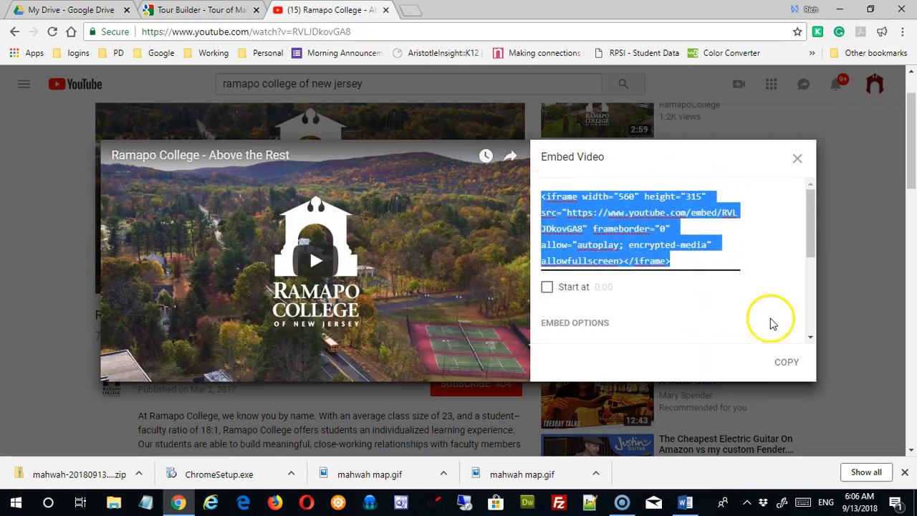
click(796, 158)
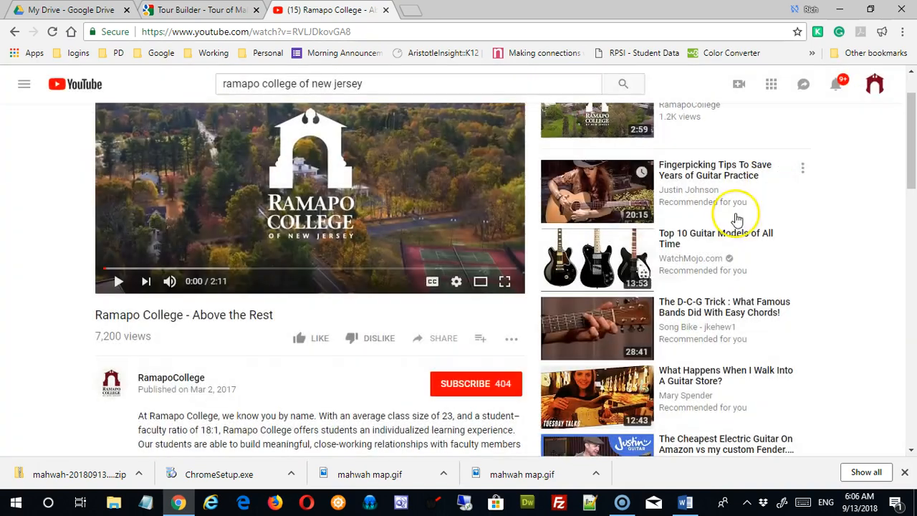
Copy the share link of the "Ramapo College - Above the Rest" video and switch back to Tour Builder
click(435, 340)
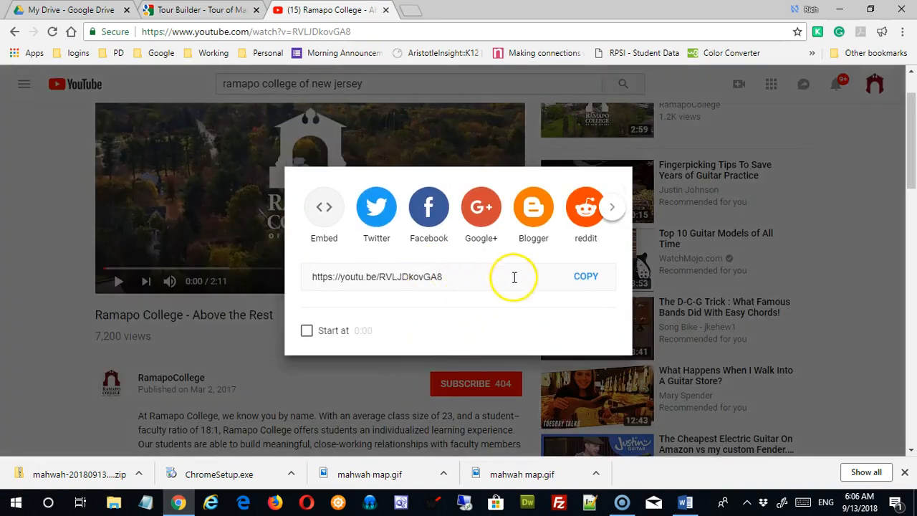
click(587, 279)
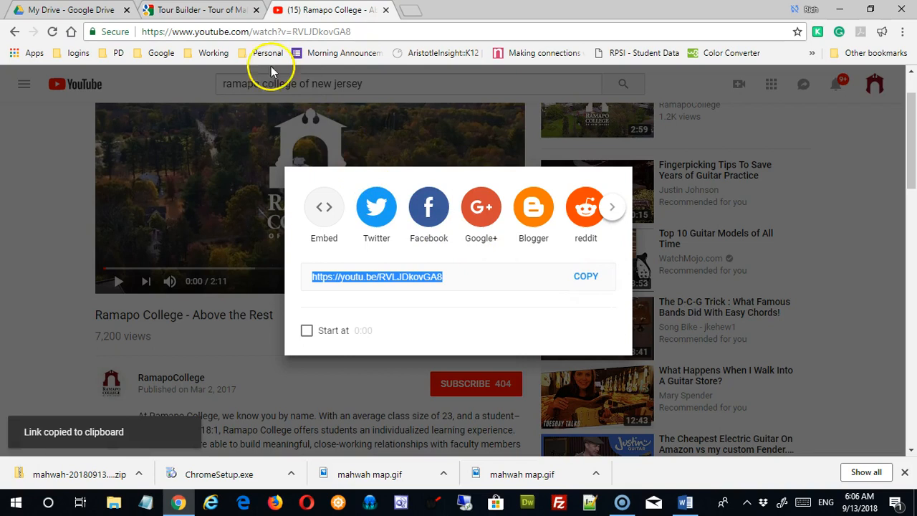
click(201, 10)
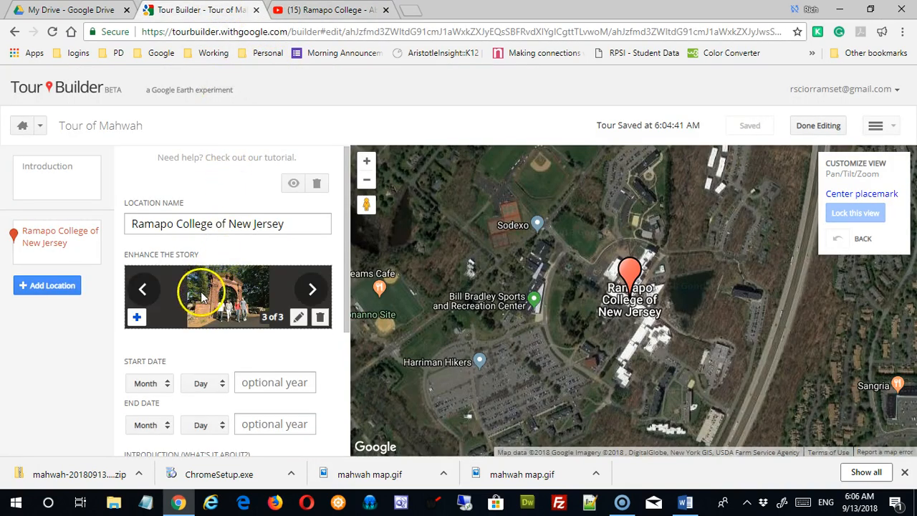
click(136, 317)
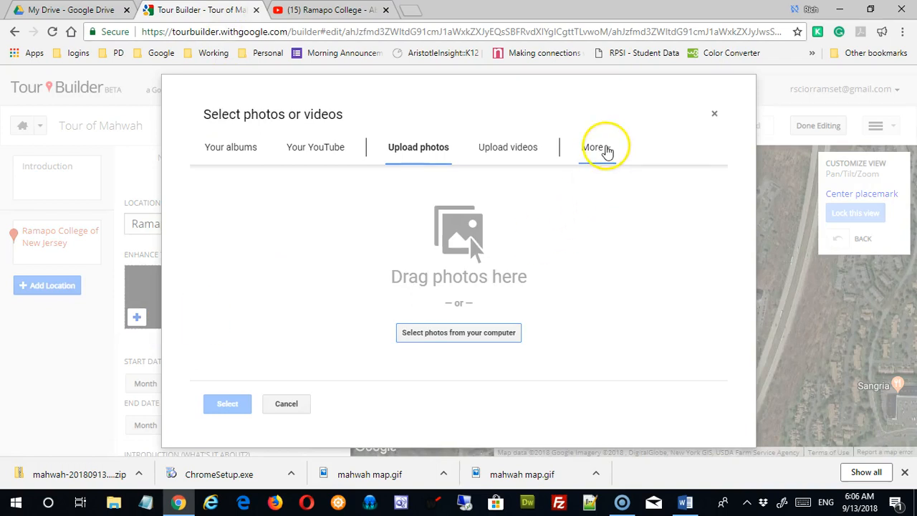
click(606, 150)
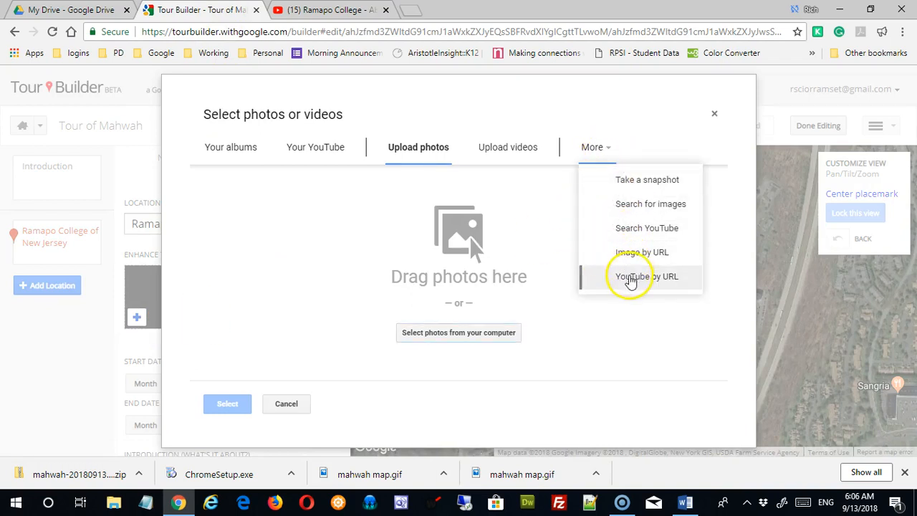
click(631, 277)
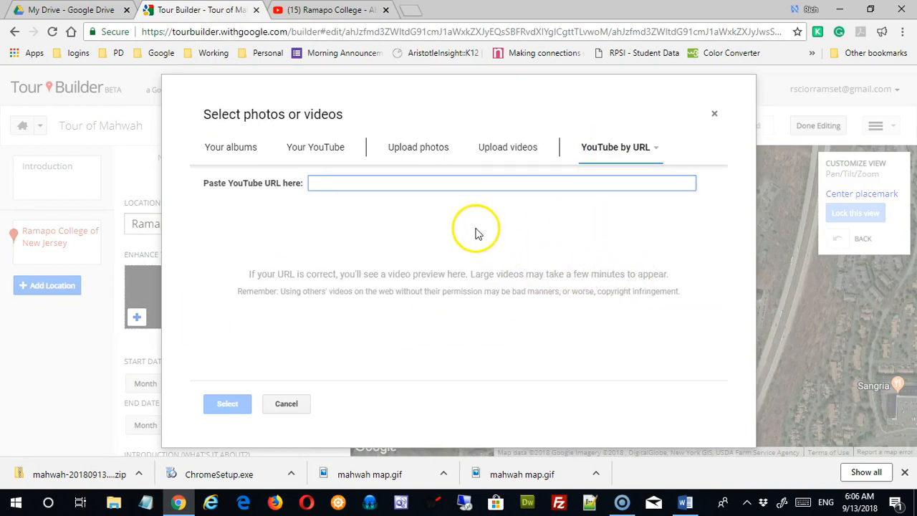
key(ctrl+v)
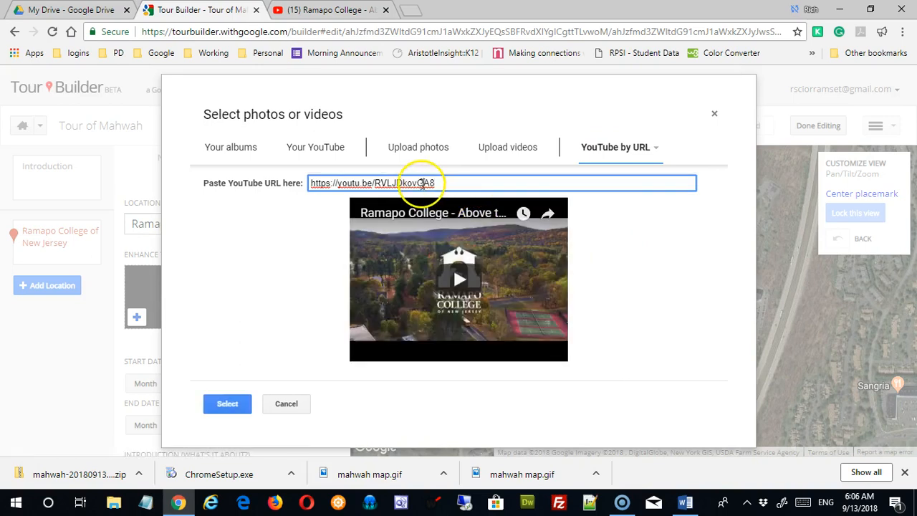
right_click(423, 188)
click(280, 264)
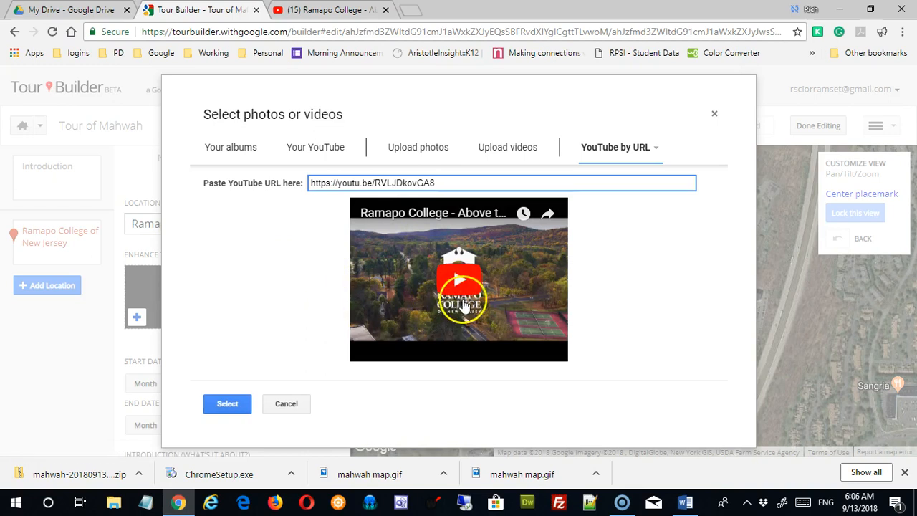
click(478, 347)
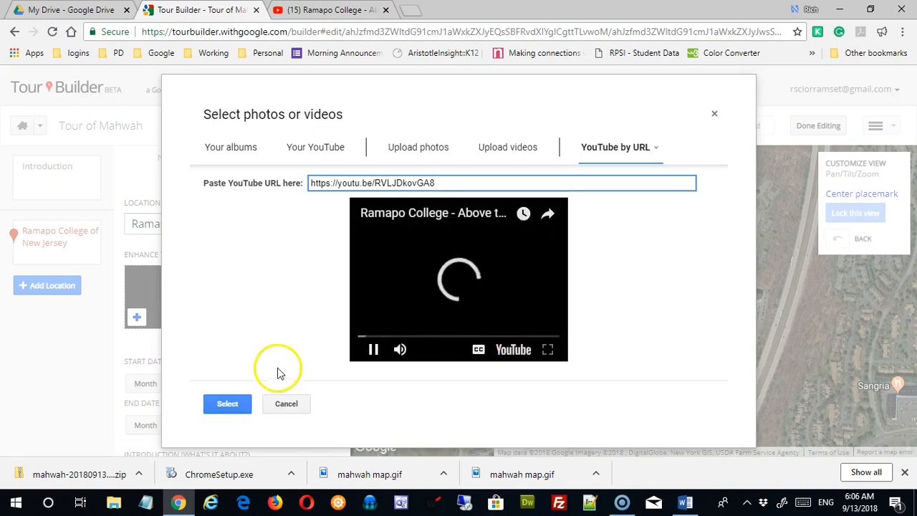
click(227, 404)
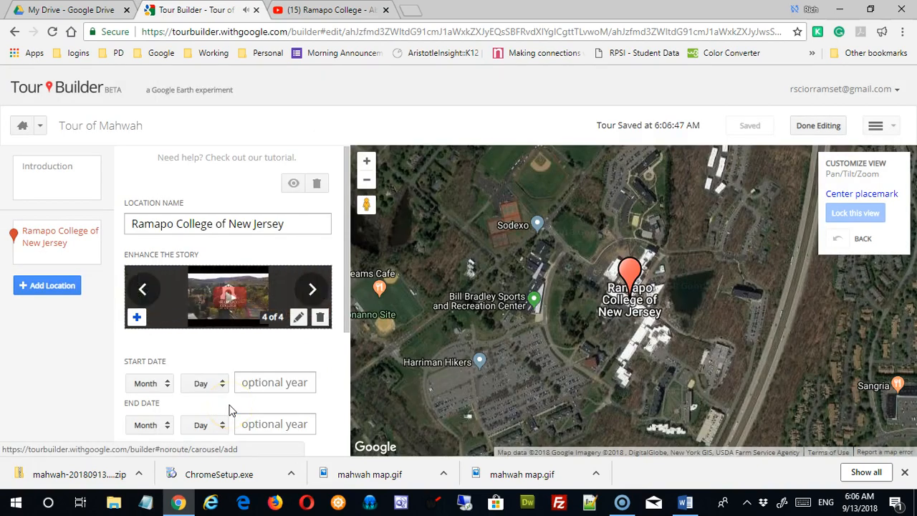
Page back through the location's story media to the campus map and forward again to the video
click(144, 289)
click(145, 290)
click(145, 290)
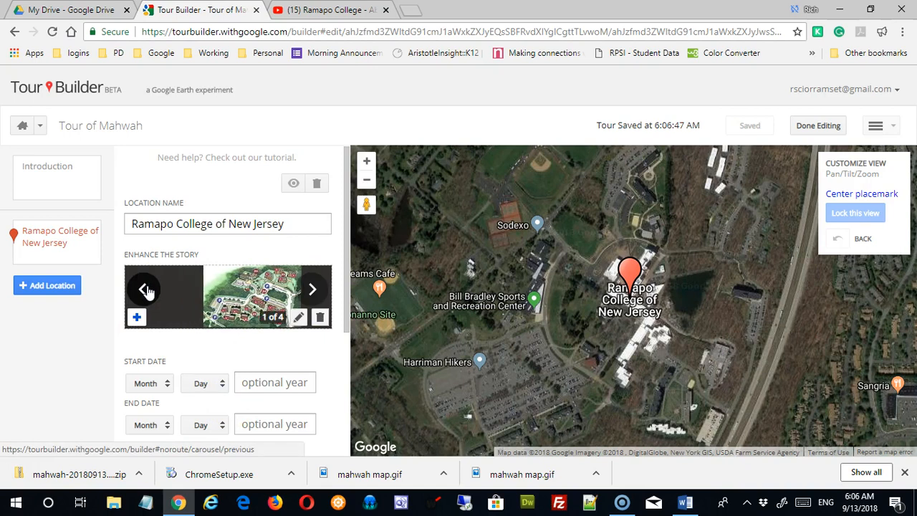
click(309, 294)
click(308, 298)
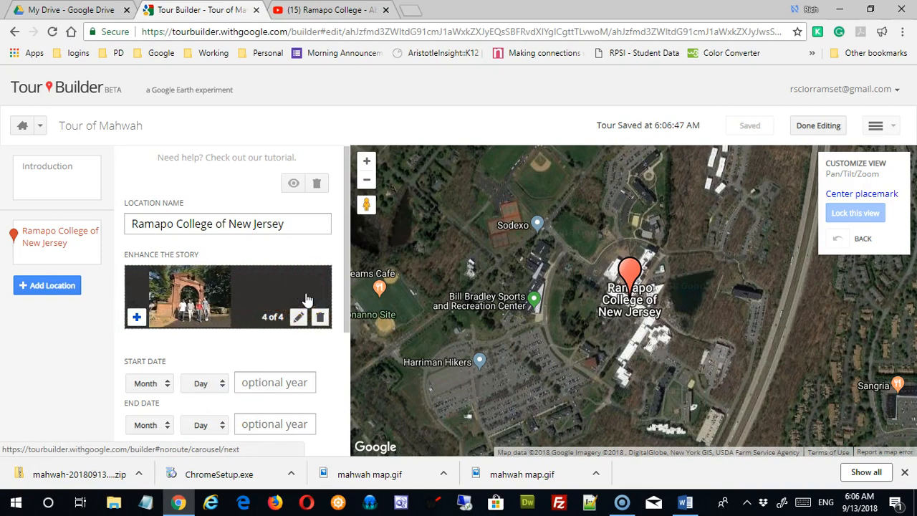
click(308, 299)
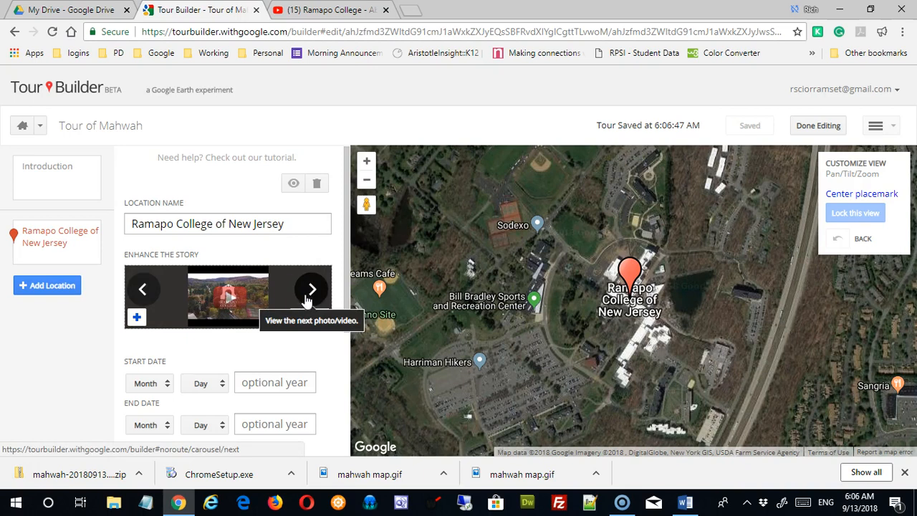
Set the Ramapo College location's start date to Sep 13, 2018
scroll(258, 348, down, 2)
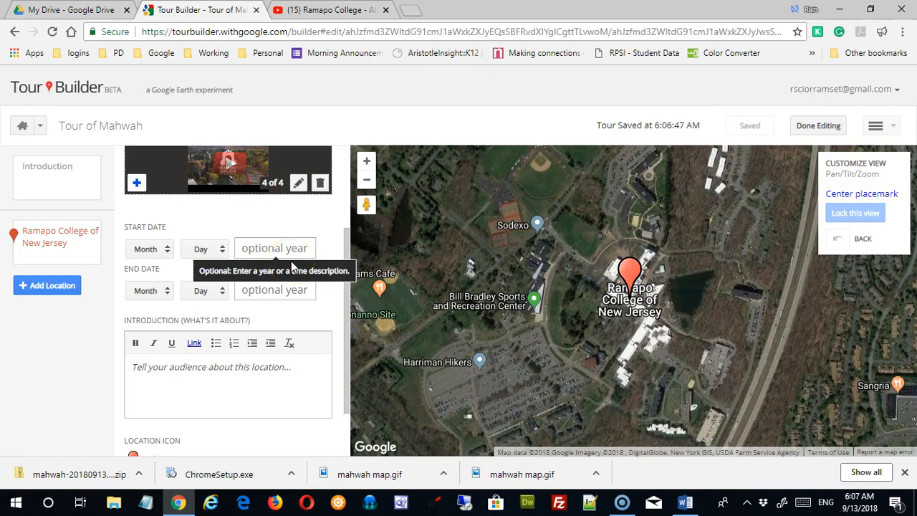
click(166, 249)
click(169, 251)
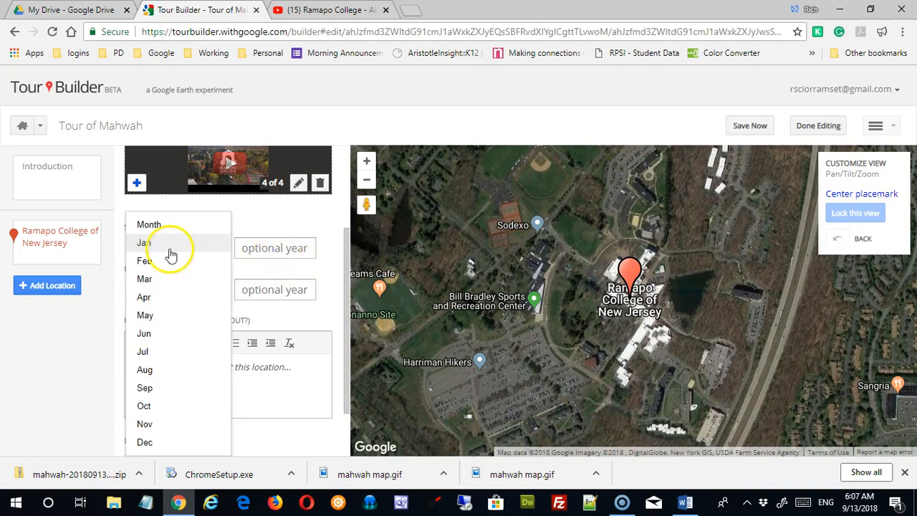
click(164, 387)
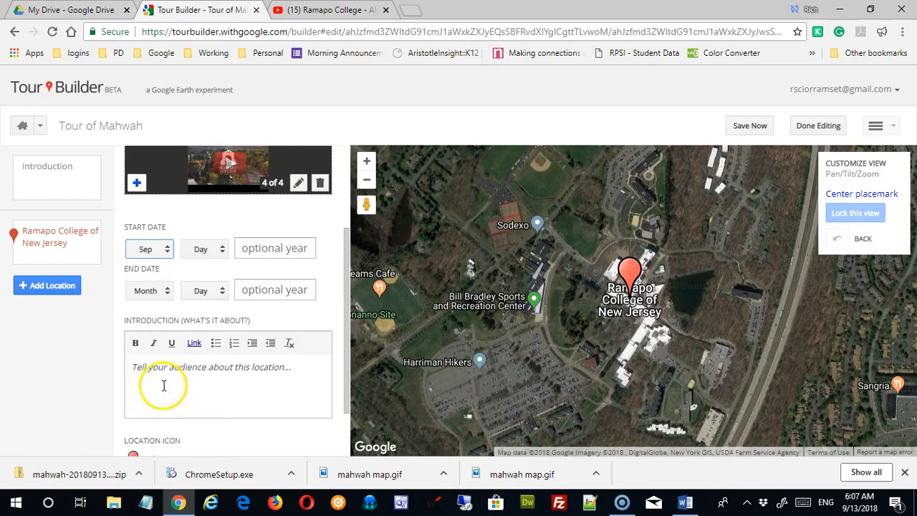
click(222, 249)
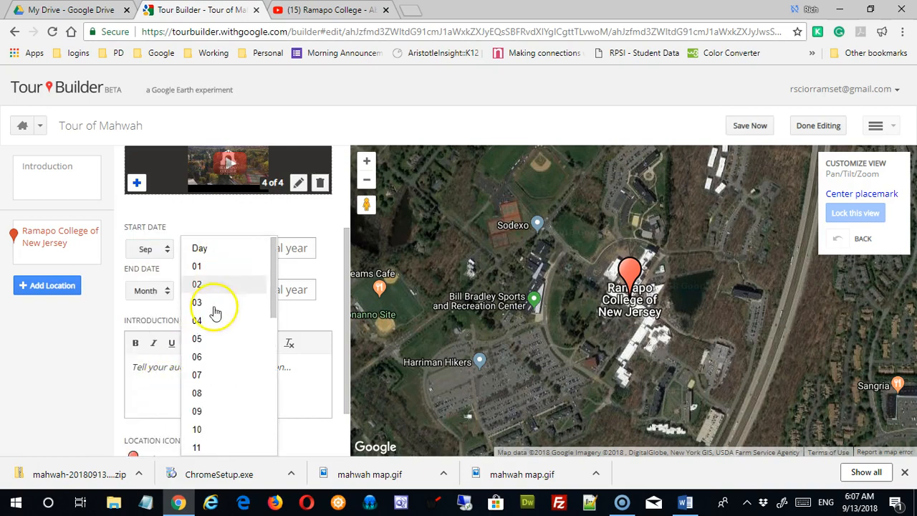
scroll(219, 422, down, 1)
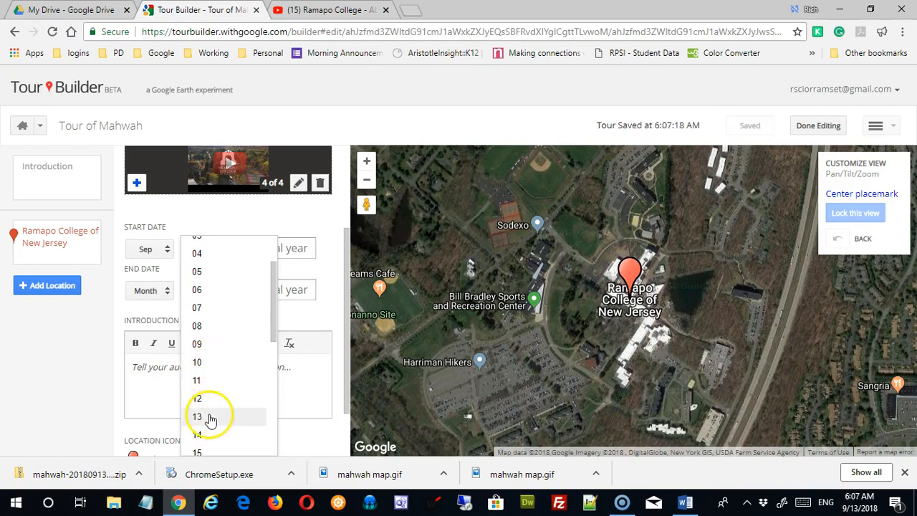
click(210, 417)
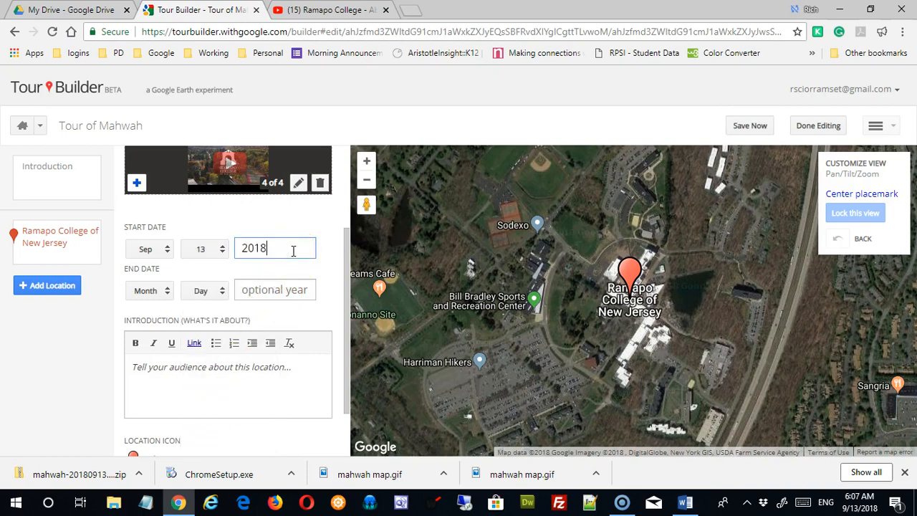
click(169, 290)
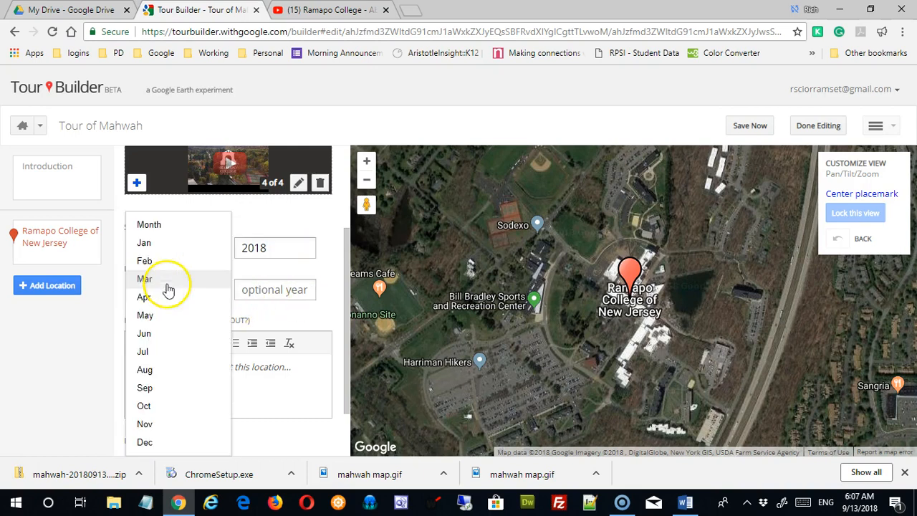
click(160, 387)
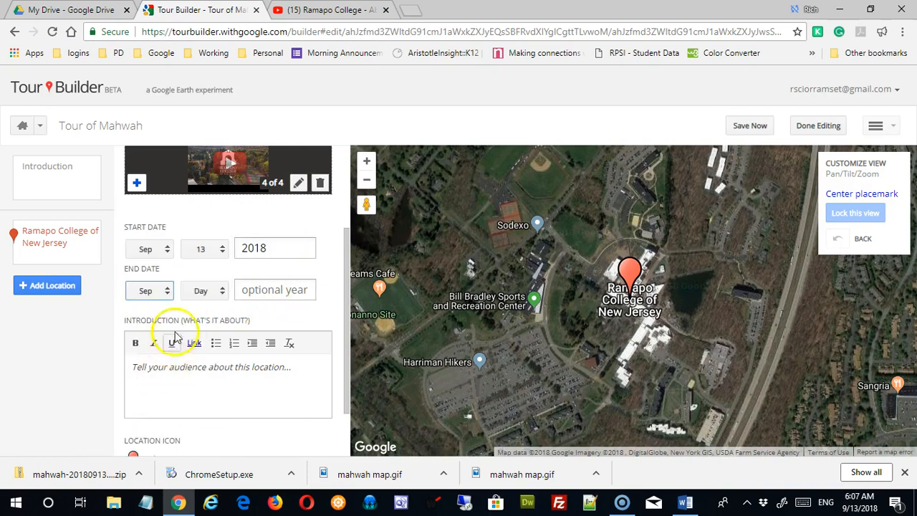
click(165, 291)
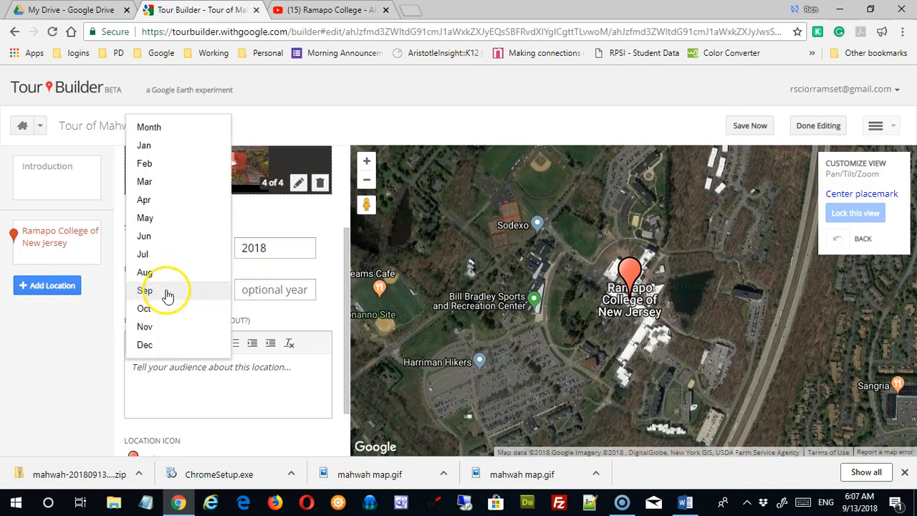
click(172, 128)
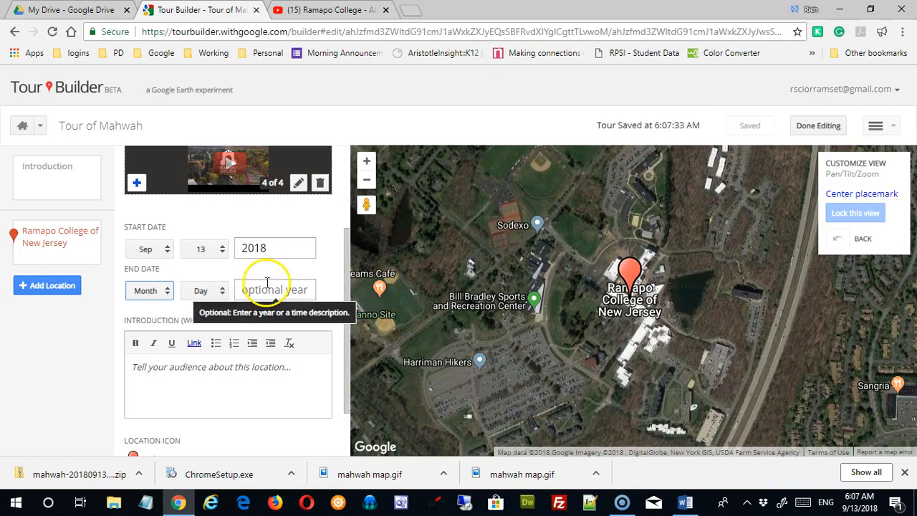
Search the web for "ramapo college of new jersey" in a new browser tab
scroll(311, 381, down, 2)
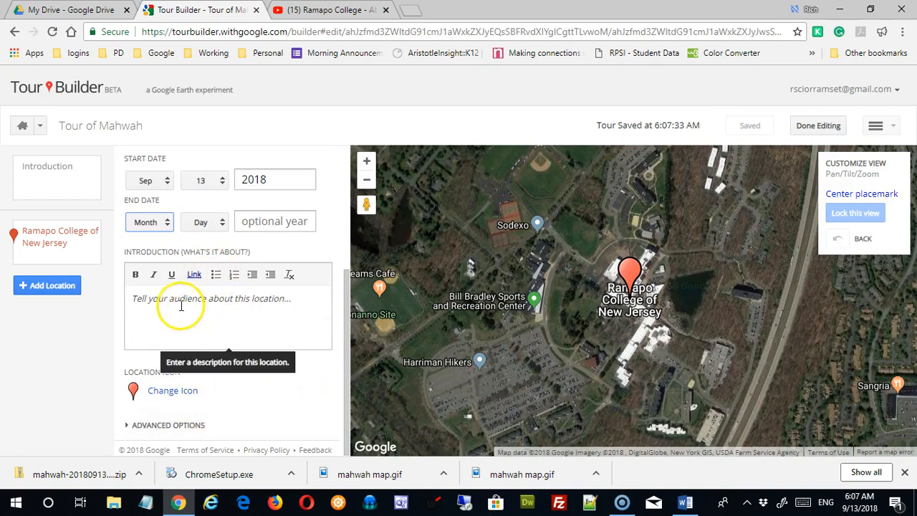
click(414, 10)
text(rama)
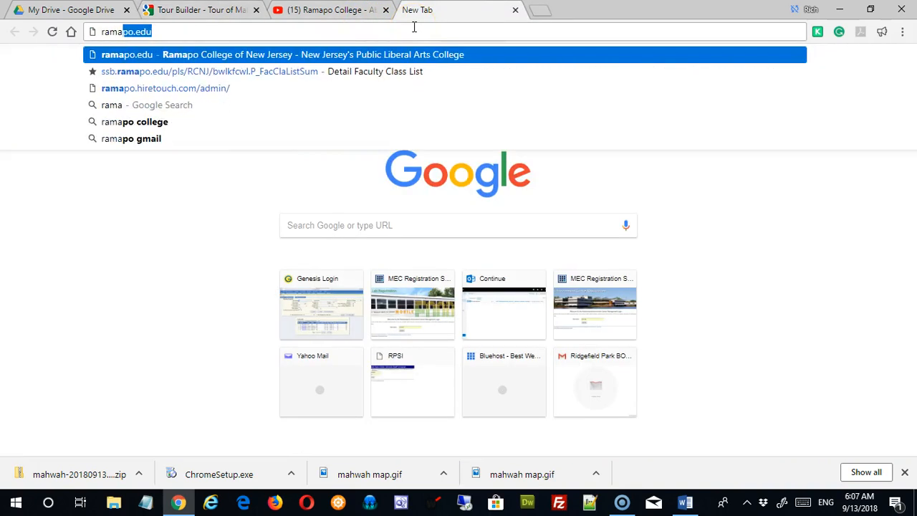
text(po )
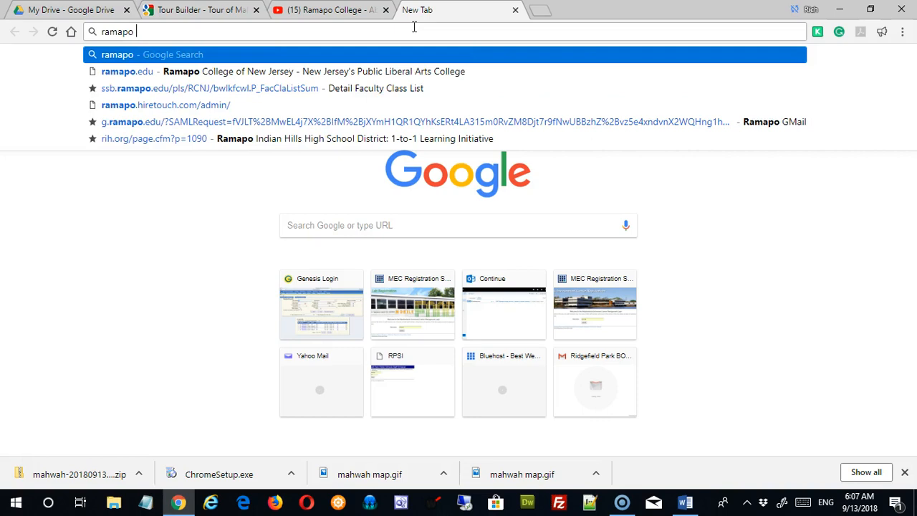
text(college of ne)
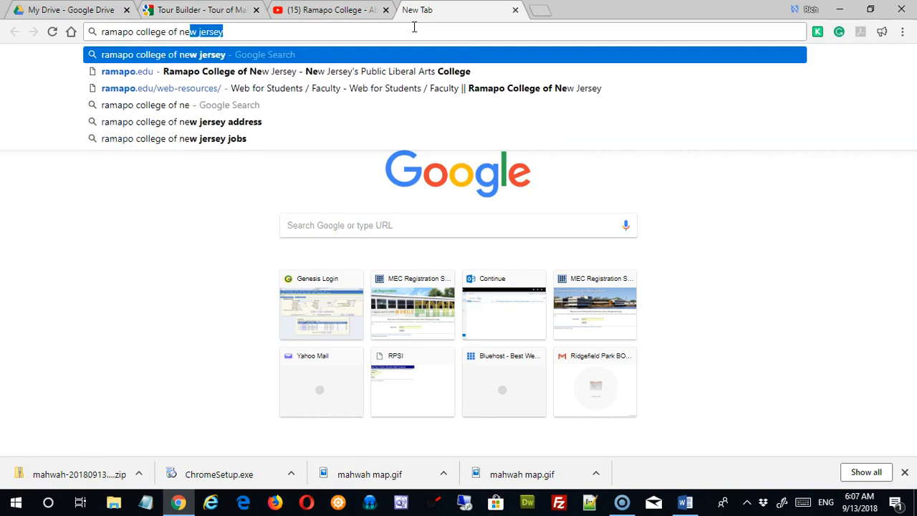
key(Return)
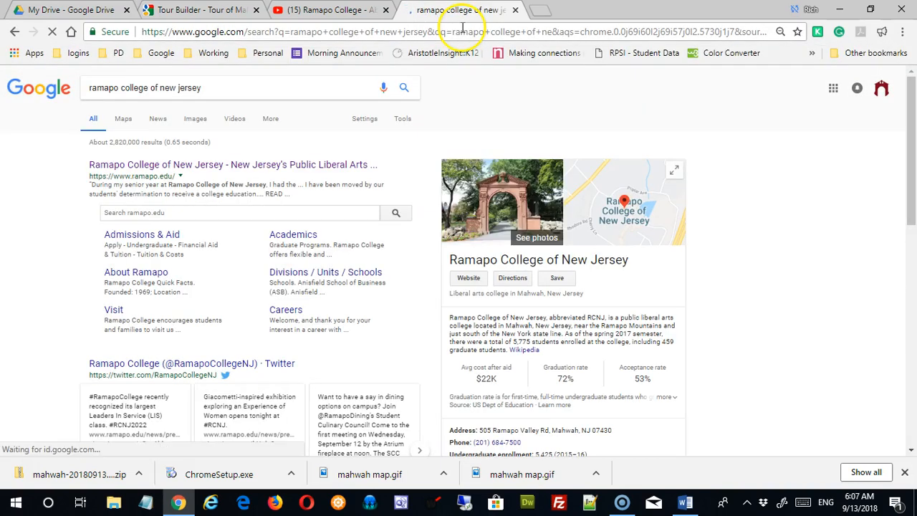
Copy the Ramapo College summary paragraph from the search results into the location's introduction in Tour Builder
drag(450, 317, 509, 350)
key(ctrl+c)
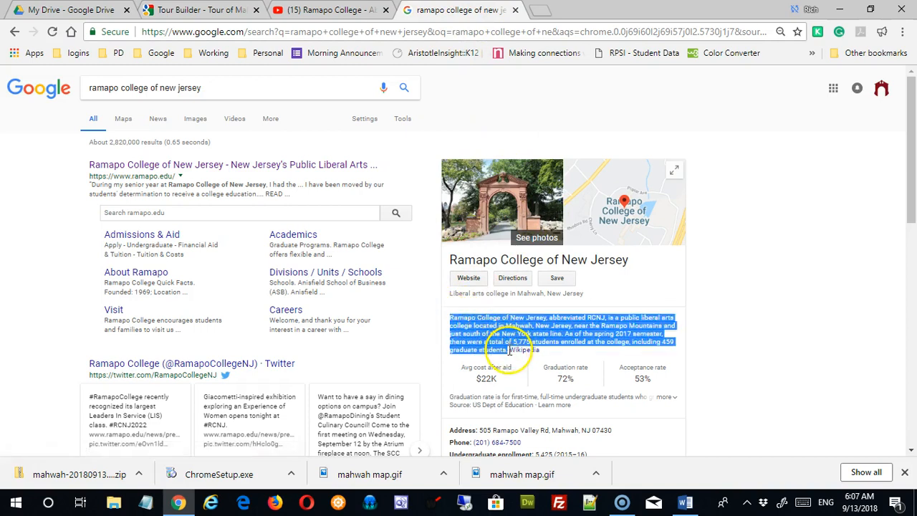
click(220, 15)
click(190, 308)
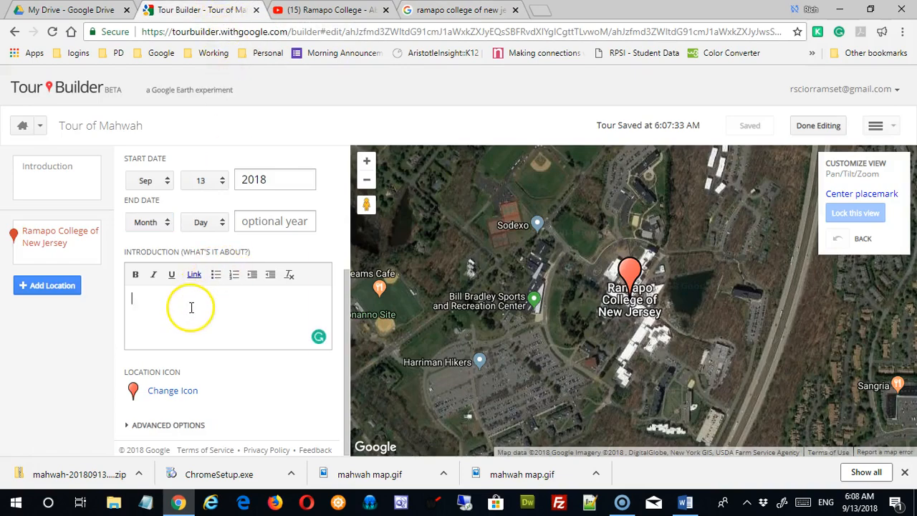
key(ctrl+v)
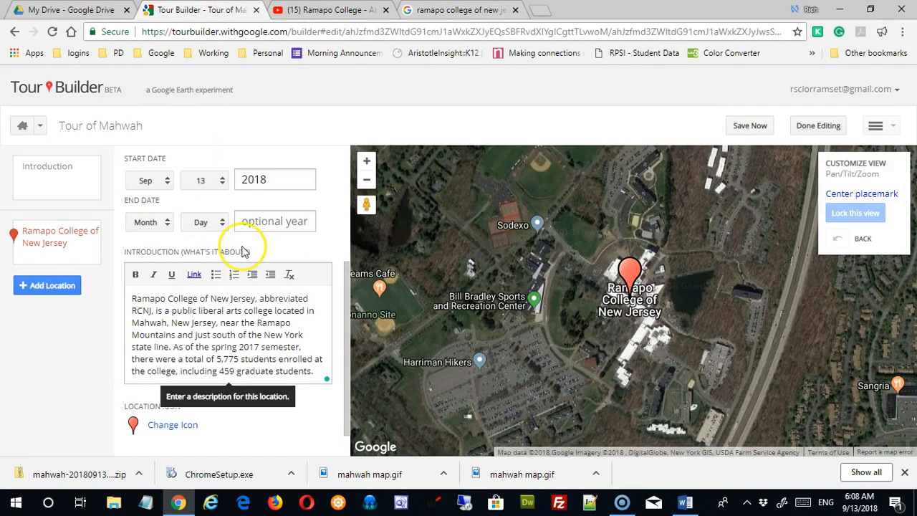
Add a bold "Ramapo College" heading above the introduction paragraph, separated by a blank line
key(Return)
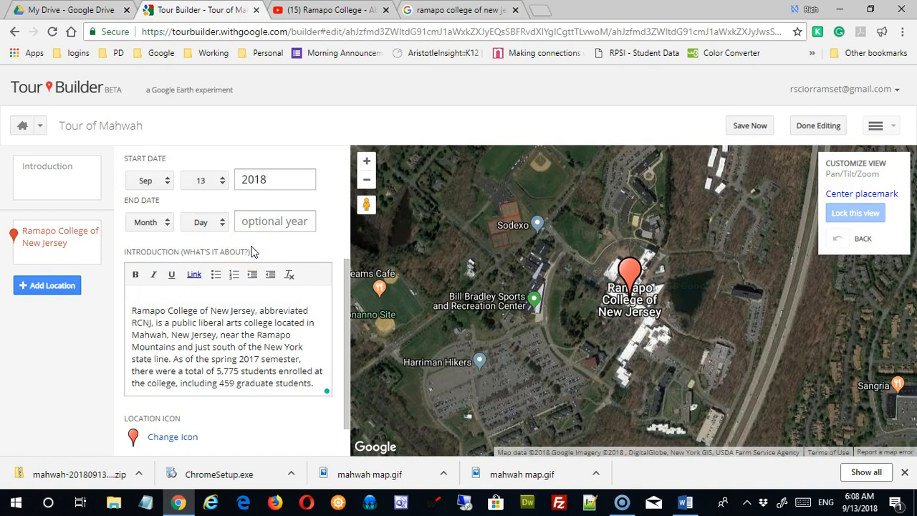
key(Return)
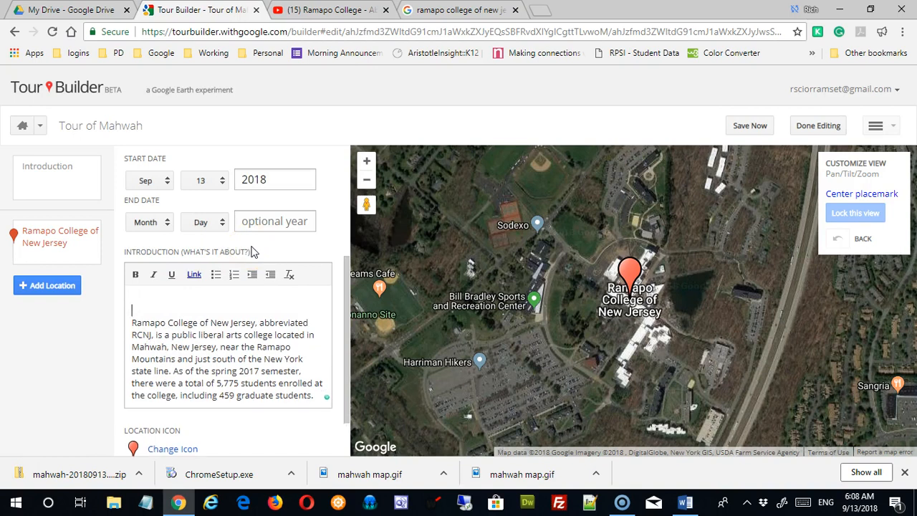
key(Up)
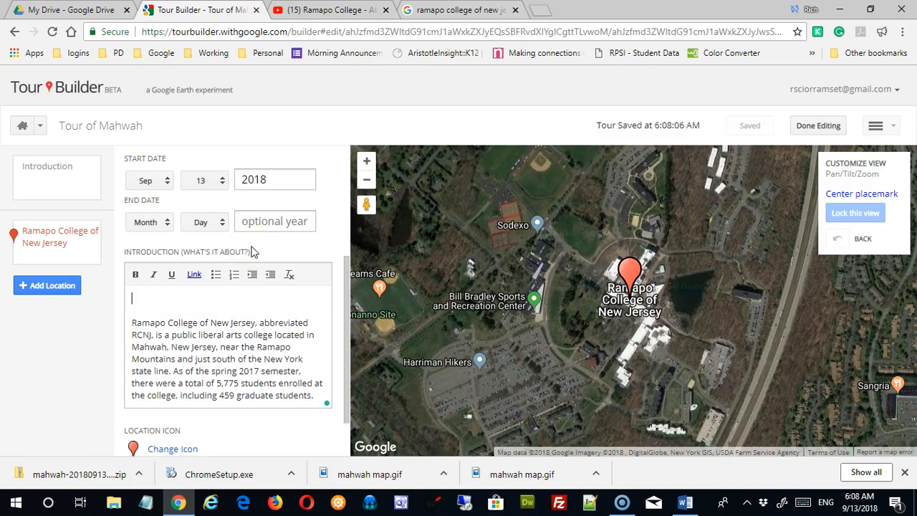
text(Ramapo College)
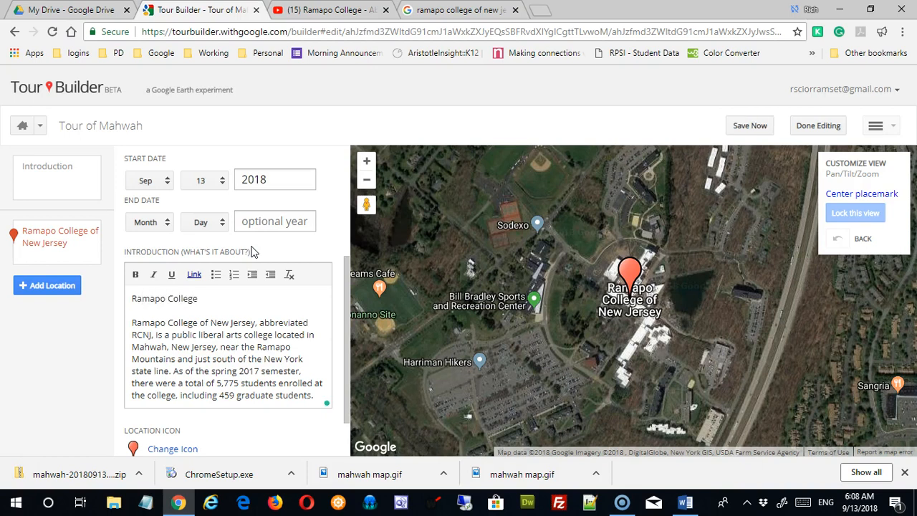
key(shift+Home)
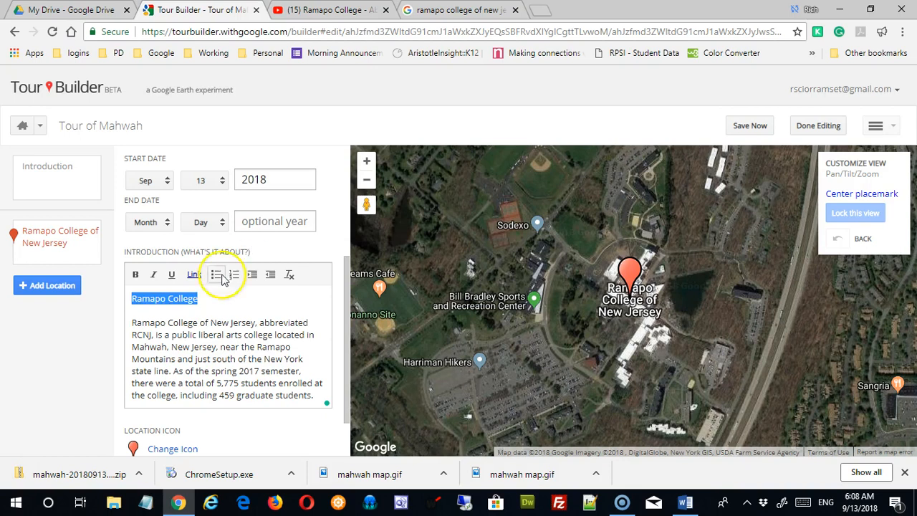
click(139, 277)
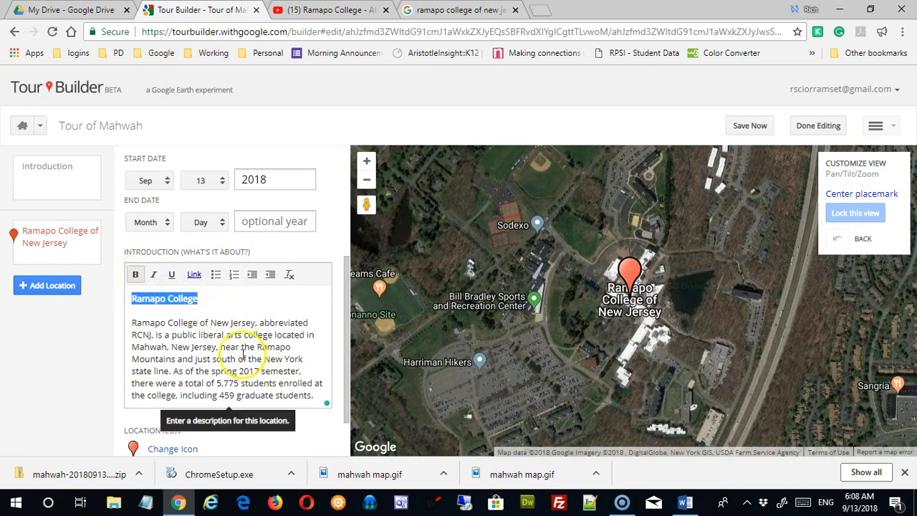
click(211, 298)
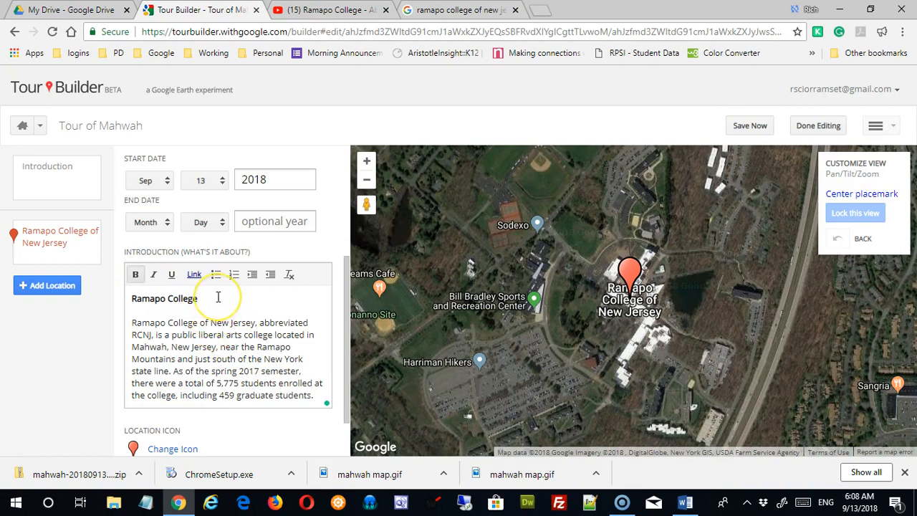
Add the lines "Things to see", "Things to do" and "Things to know" below the "Ramapo College" heading
key(Return)
key(Return)
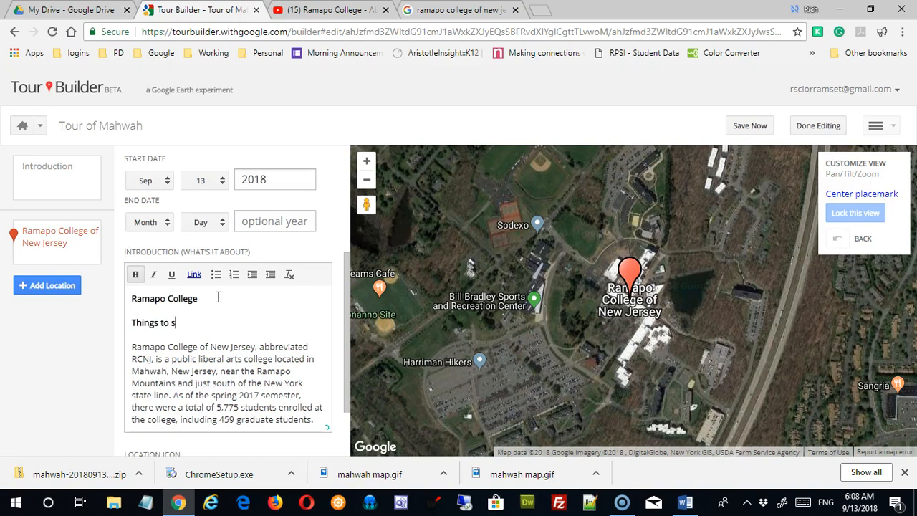
key(Return)
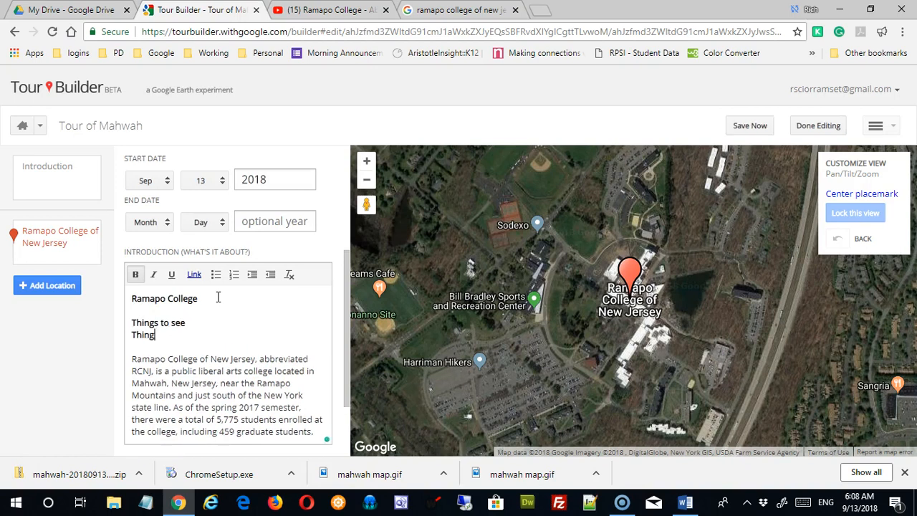
text(Things to do)
key(Return)
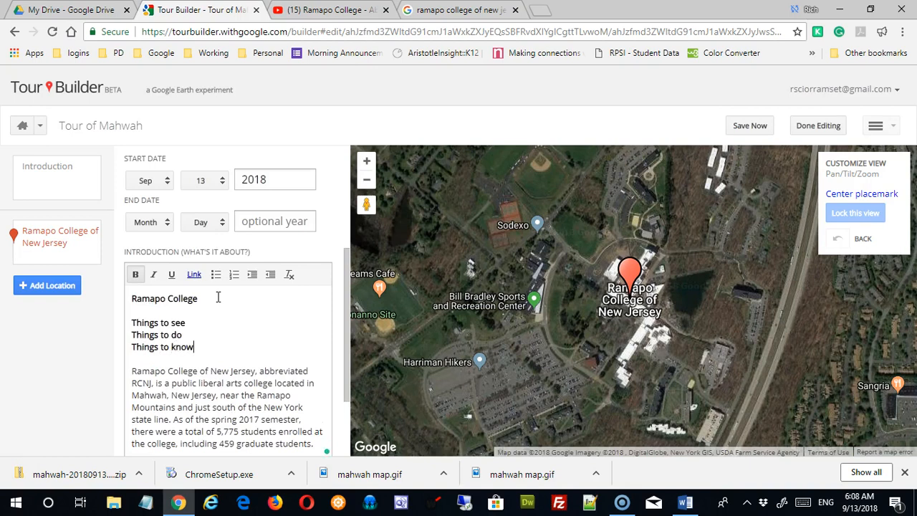
Turn the three "Things to" lines into a numbered list and remove the empty item and extra blank line
drag(205, 348, 132, 310)
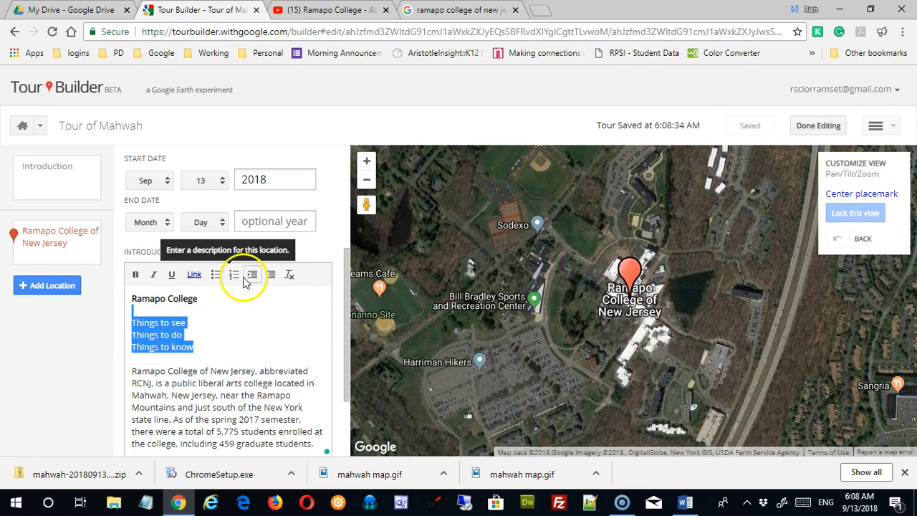
click(235, 276)
click(177, 322)
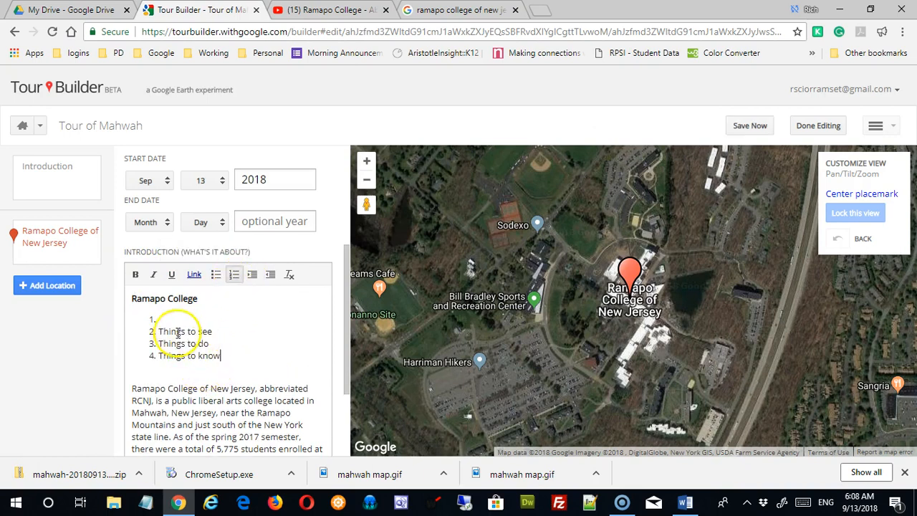
key(Delete)
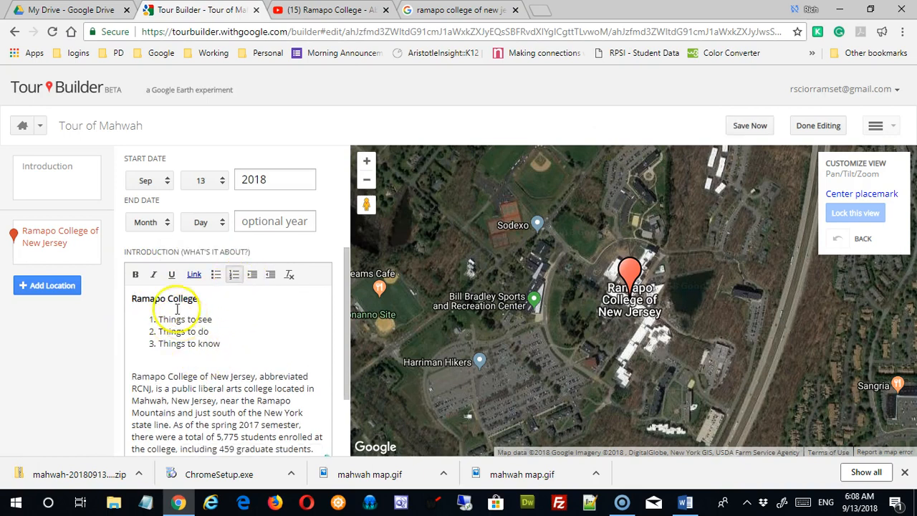
key(Delete)
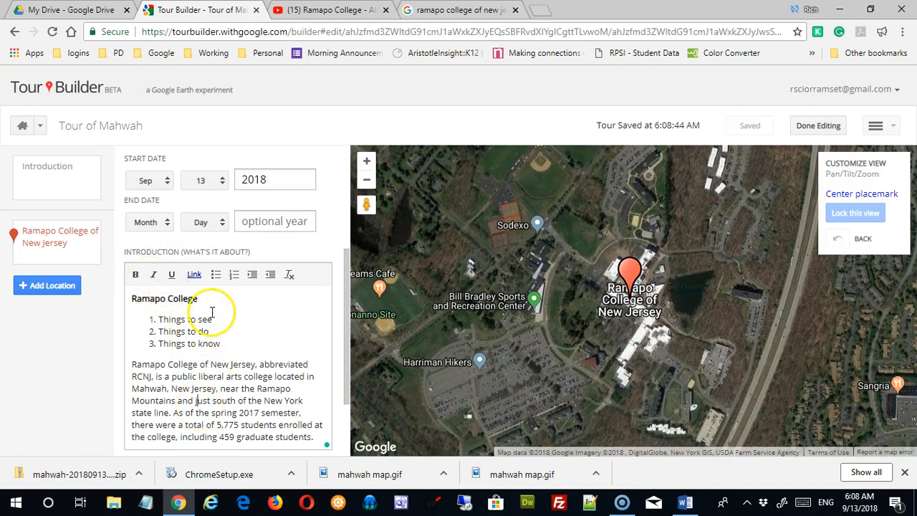
Indent the introduction paragraph below the numbered list and move it back out again
click(131, 366)
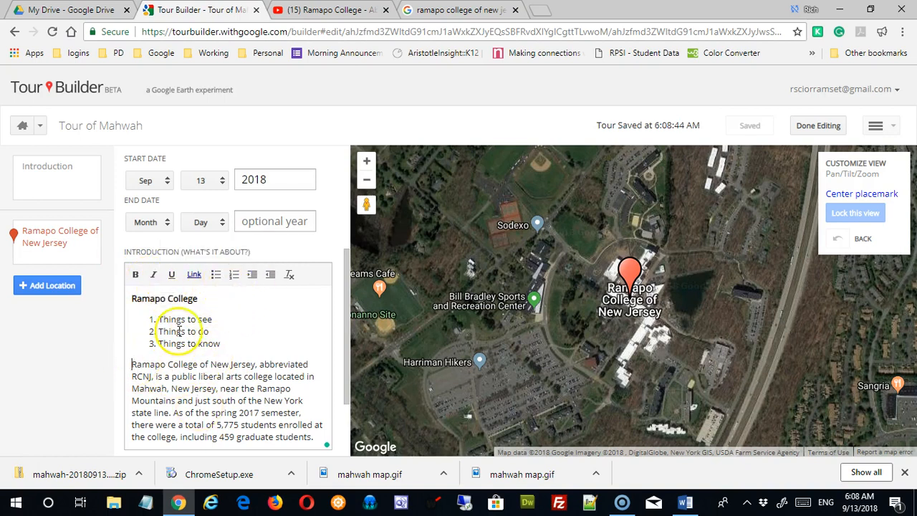
click(252, 276)
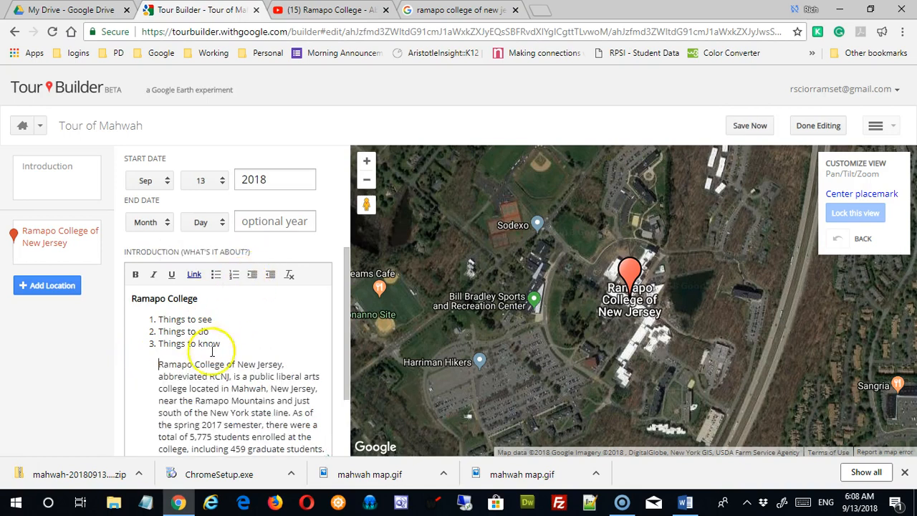
click(270, 277)
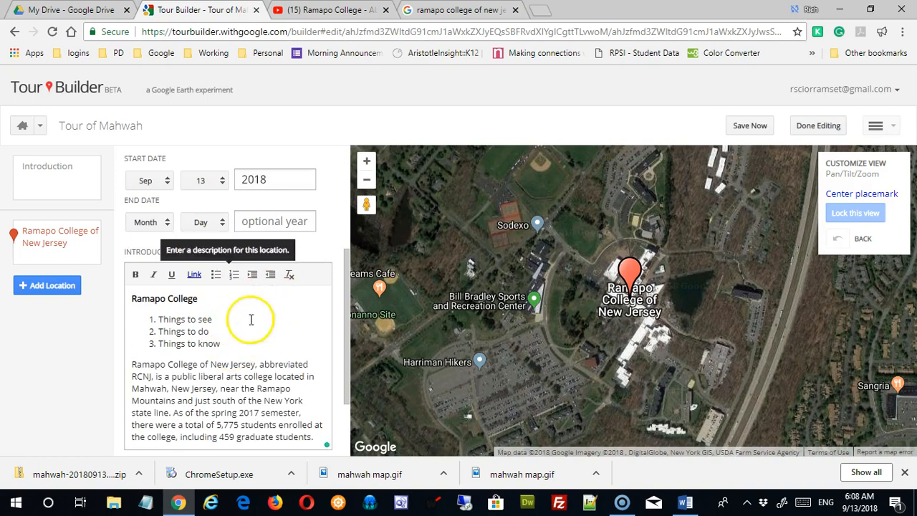
Clear the formatting of the "Ramapo College" heading and list, and delete the three "Things to" lines
drag(131, 298, 232, 343)
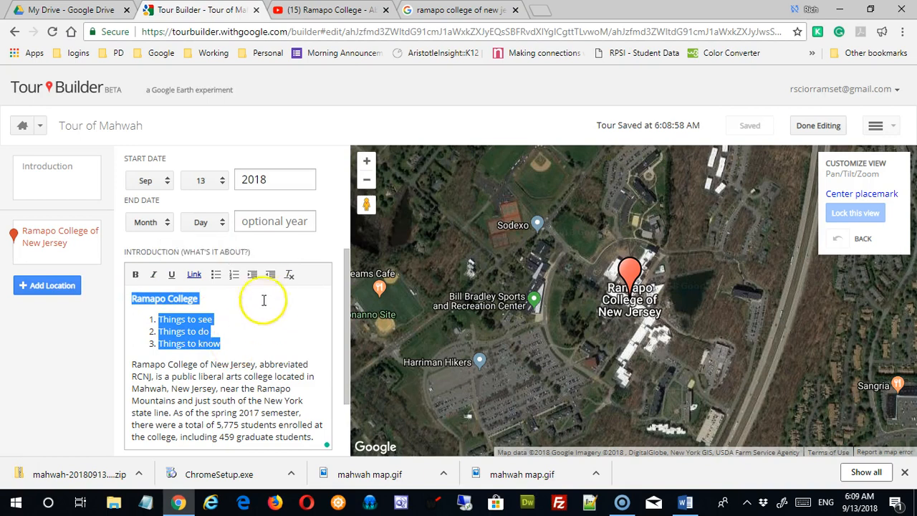
click(291, 277)
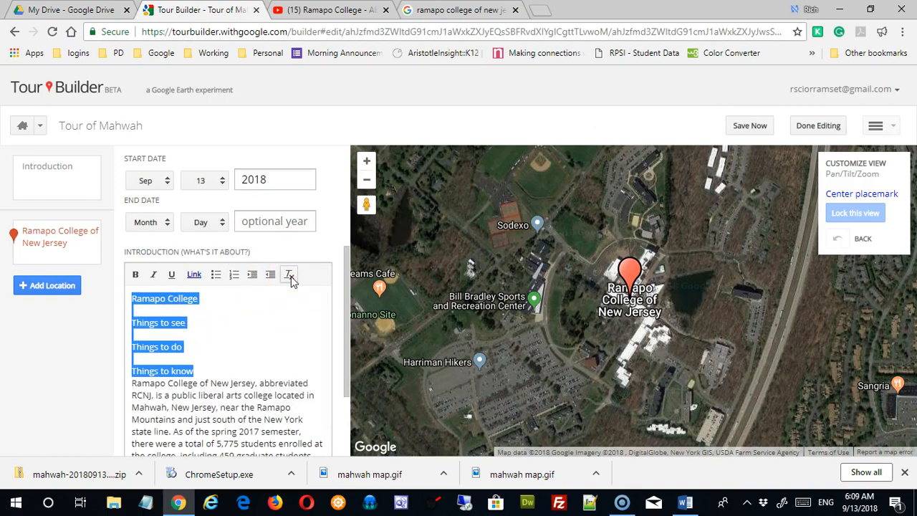
click(251, 313)
drag(130, 322, 218, 367)
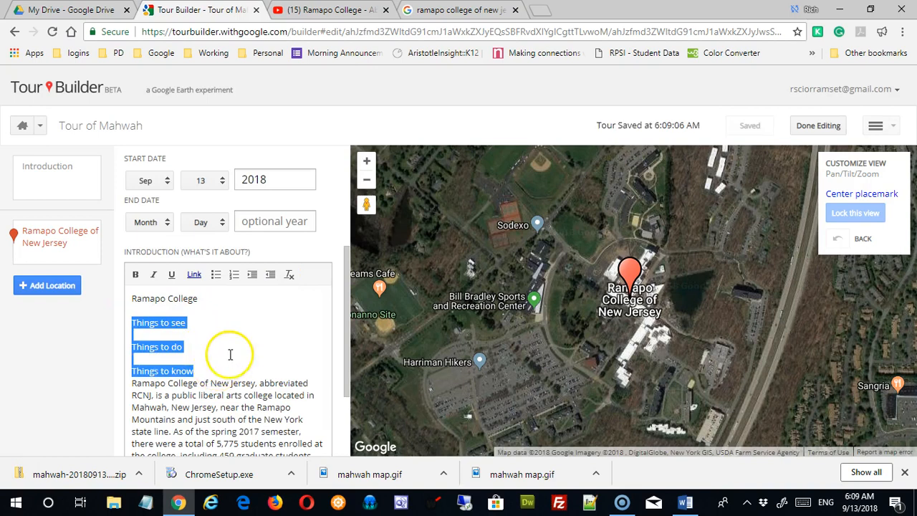
key(BackSpace)
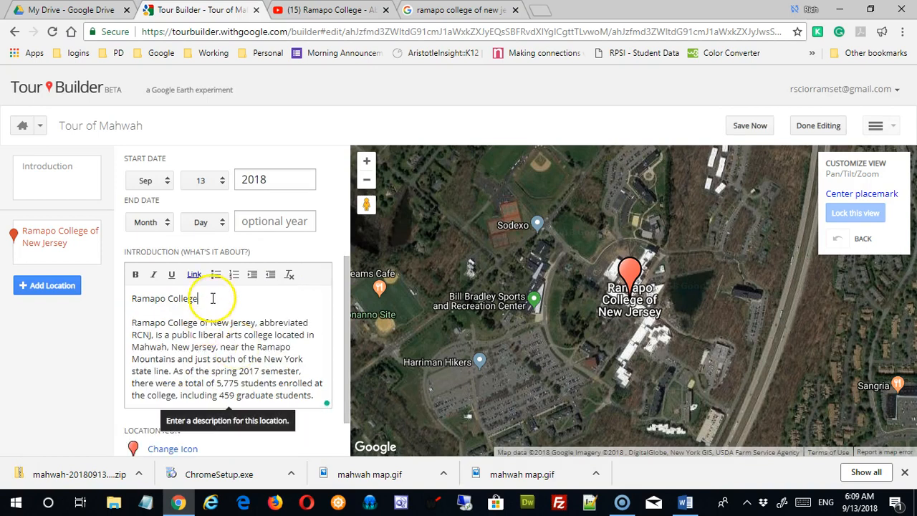
Make the "Ramapo College" heading in the introduction bold
drag(213, 297, 126, 302)
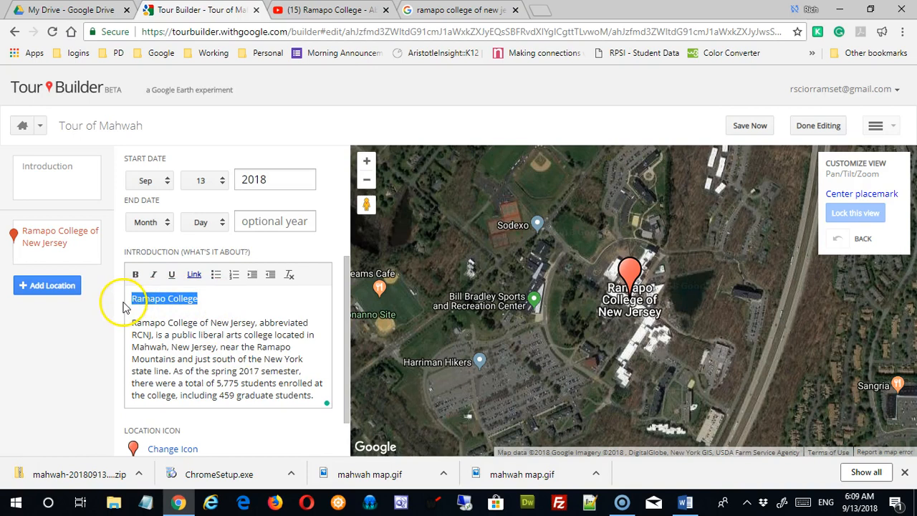
key(ctrl+b)
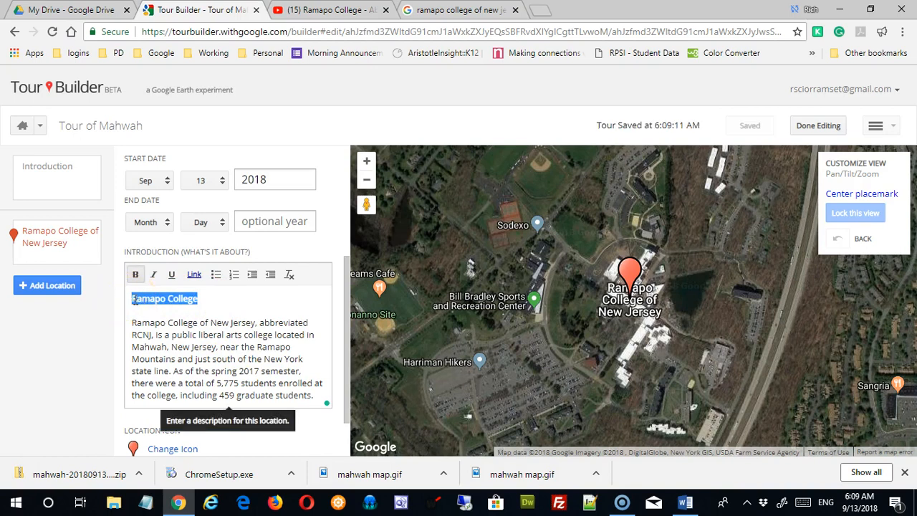
Add the line "About the College" below the introduction paragraph, separated by a blank line
scroll(317, 307, down, 1)
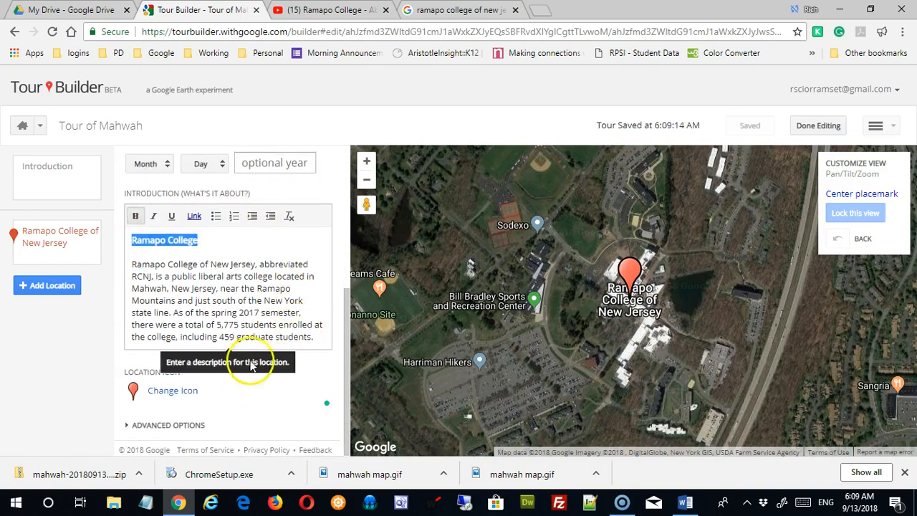
click(318, 334)
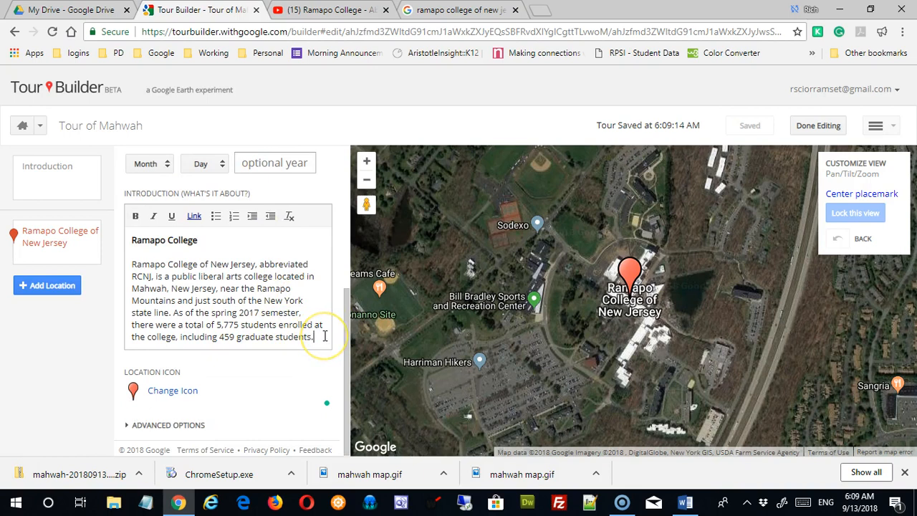
key(Return)
key(Return)
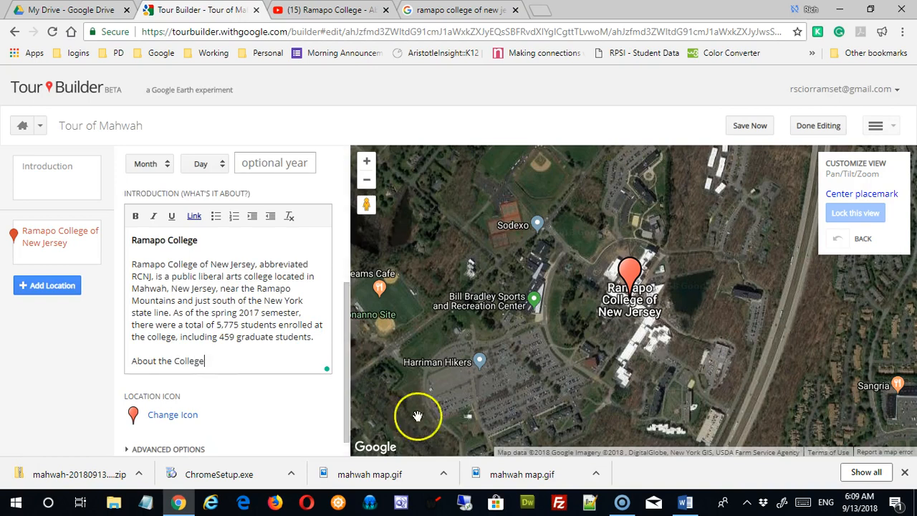
Switch to the Campgaw.docx document in Word, copy the ramapo.edu/about hyperlink under Ramapo College, and return to Tour Builder
click(685, 502)
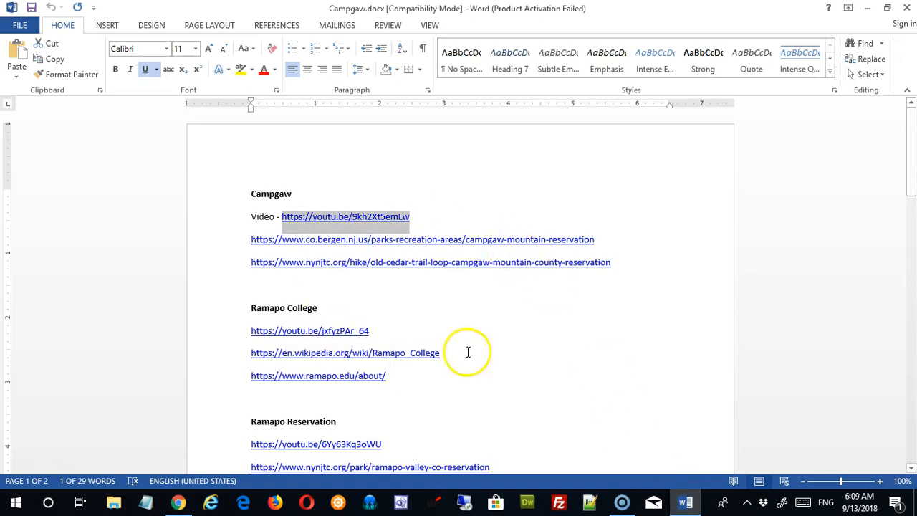
scroll(482, 301, down, 1)
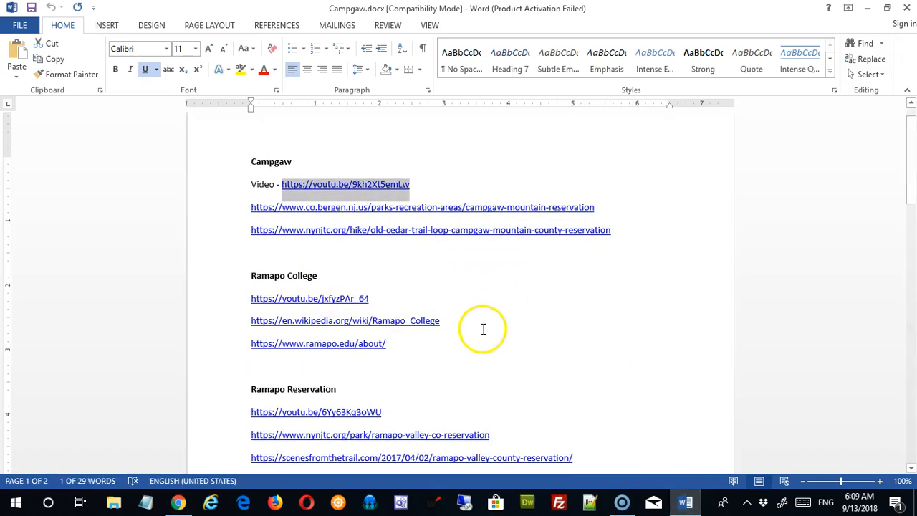
drag(394, 347, 246, 346)
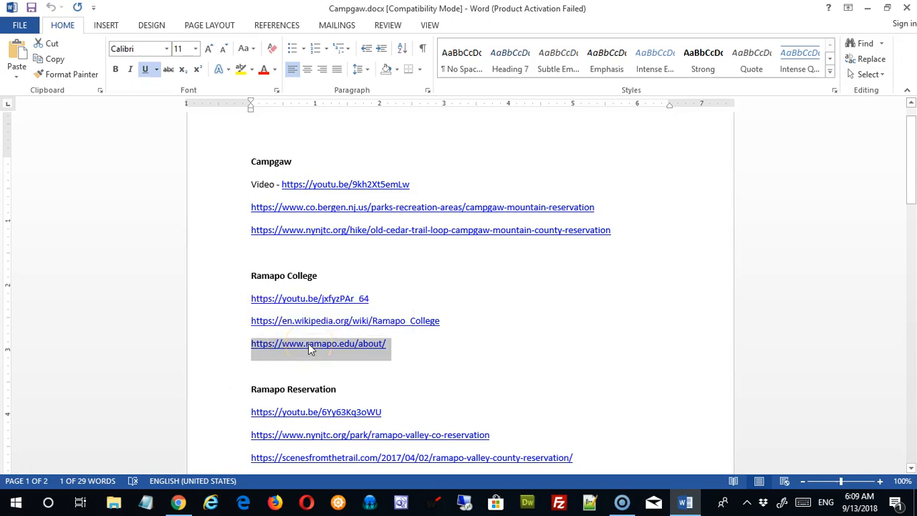
right_click(310, 349)
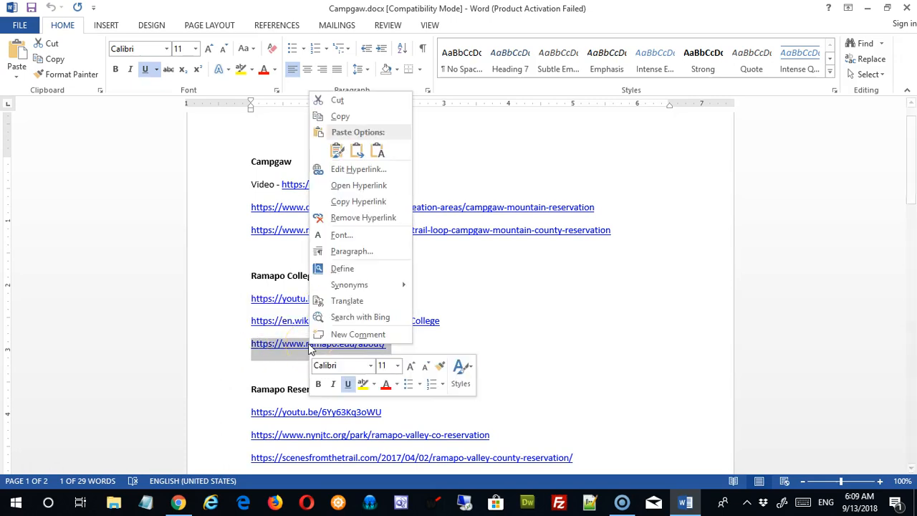
click(353, 201)
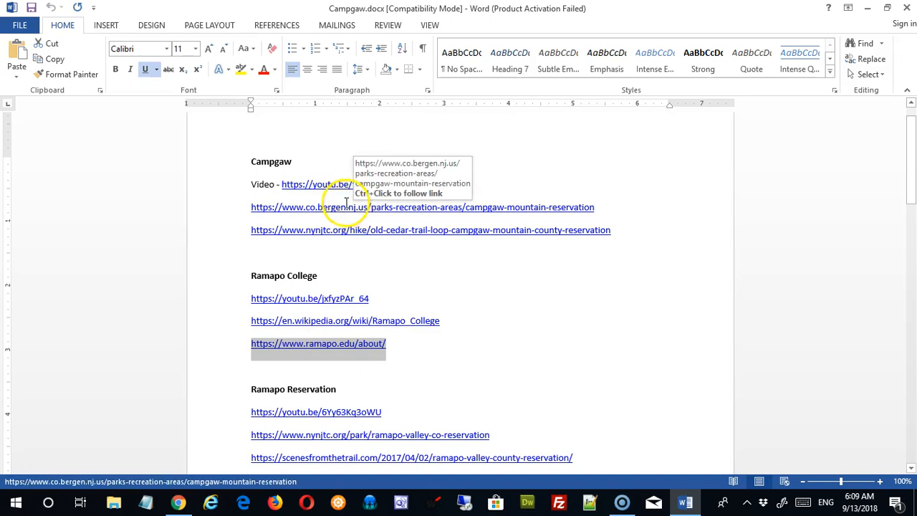
key(alt+Tab)
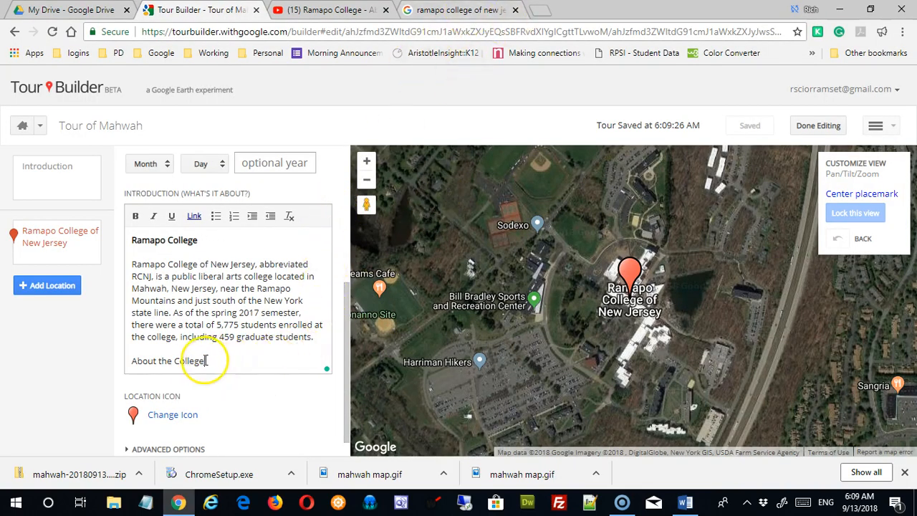
drag(204, 361, 131, 362)
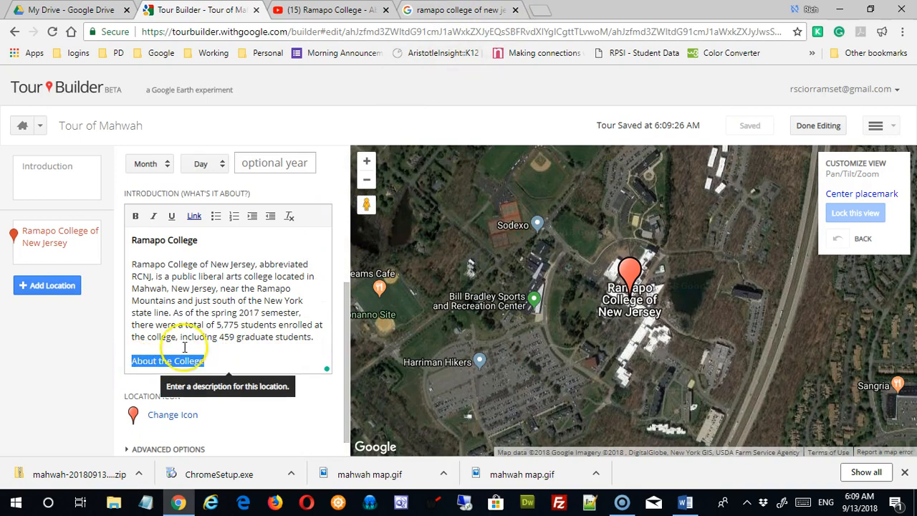
click(194, 215)
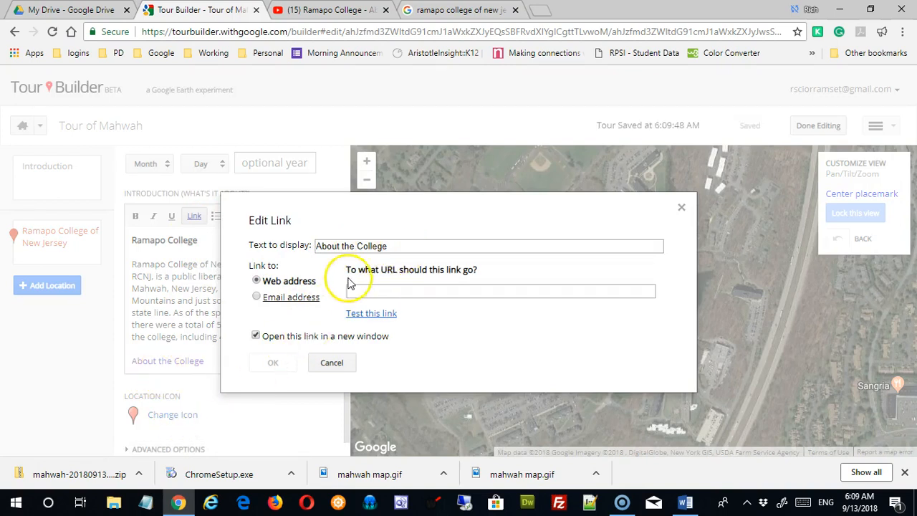
click(383, 292)
key(ctrl+v)
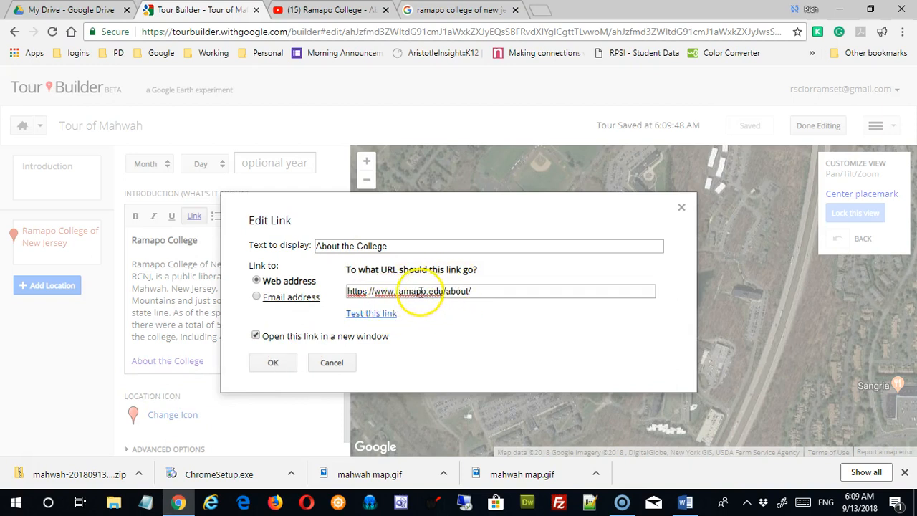
click(377, 321)
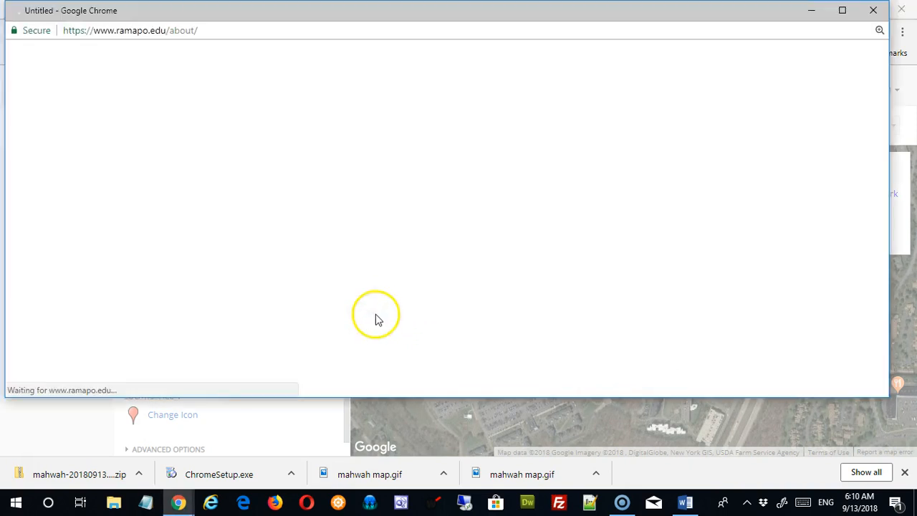
click(880, 15)
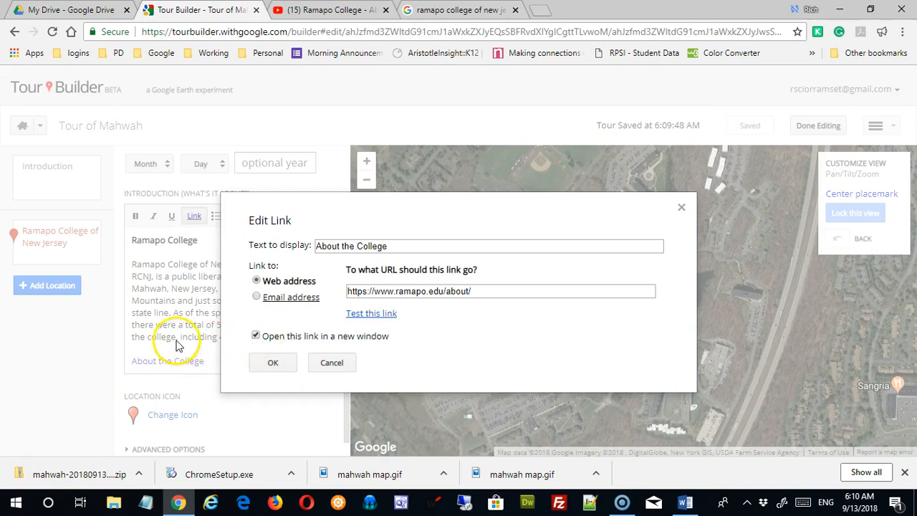
click(262, 365)
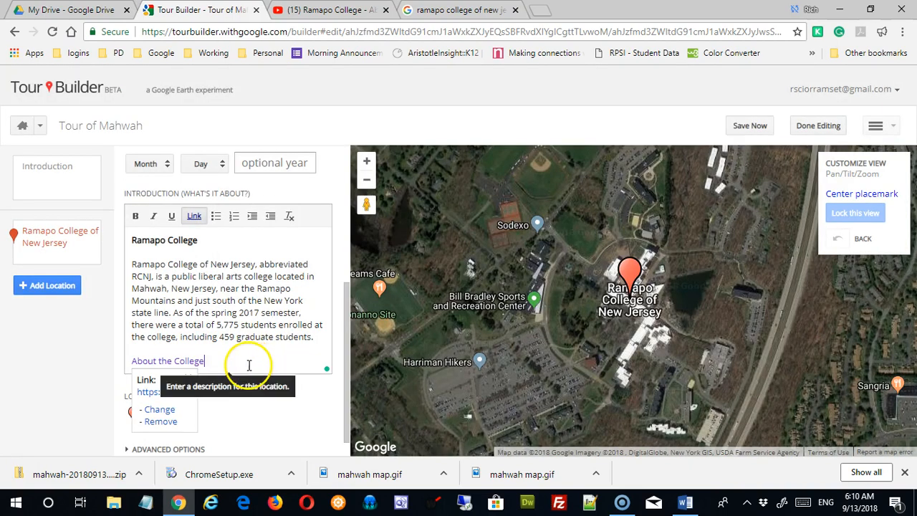
Add the line "Contact me about this tour" below "About the College" and link it to the contact's email address
click(307, 311)
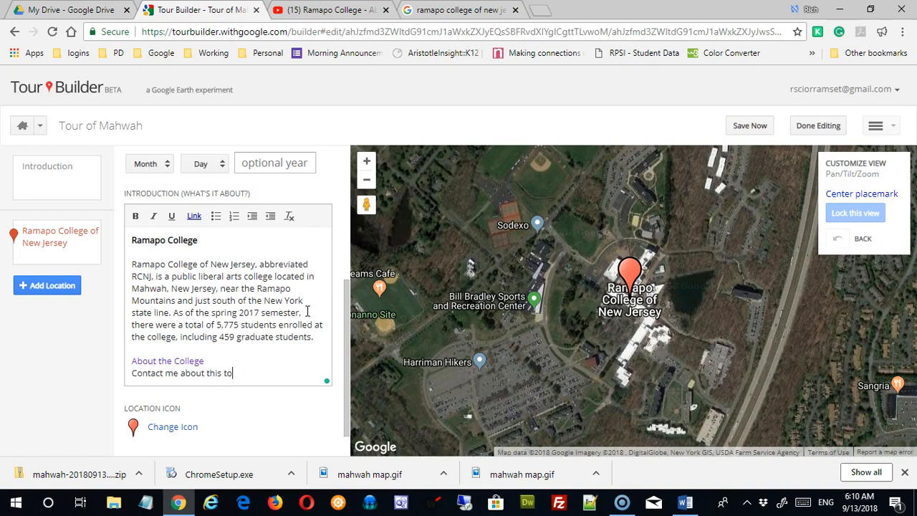
drag(241, 375, 102, 375)
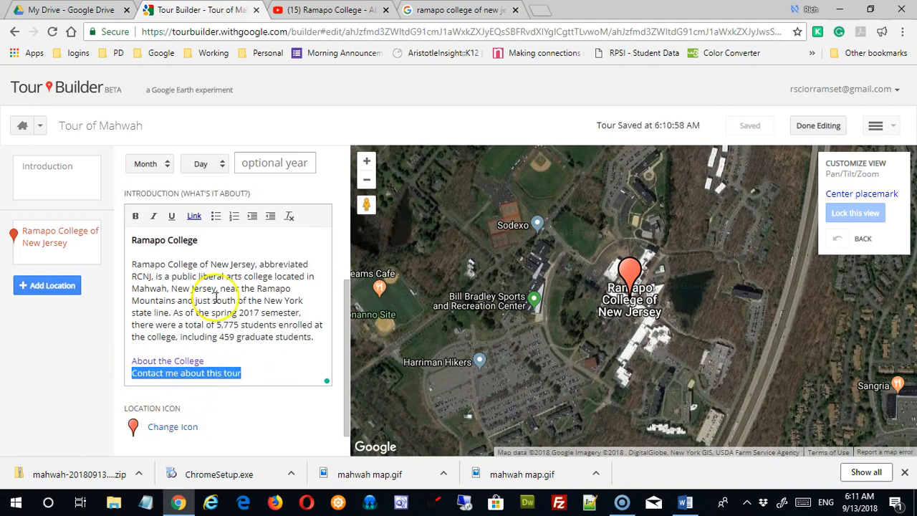
click(194, 216)
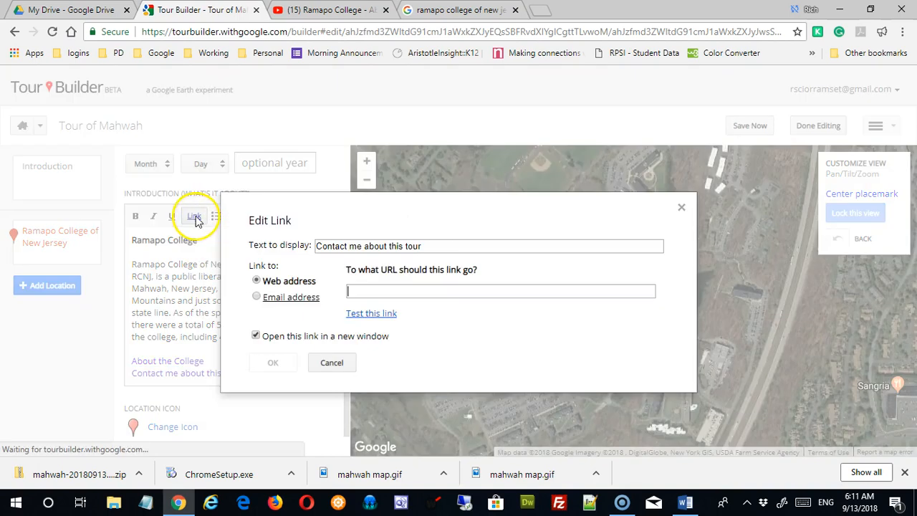
click(263, 301)
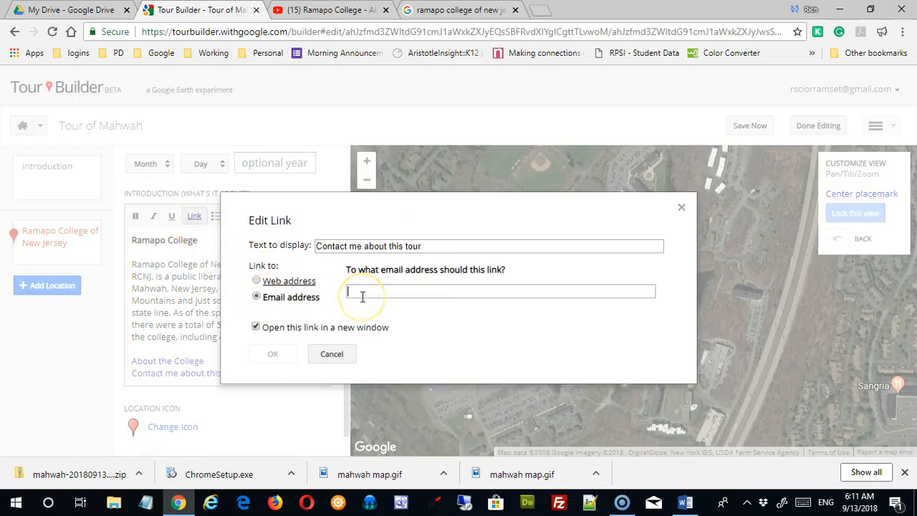
text(testemail@email.com)
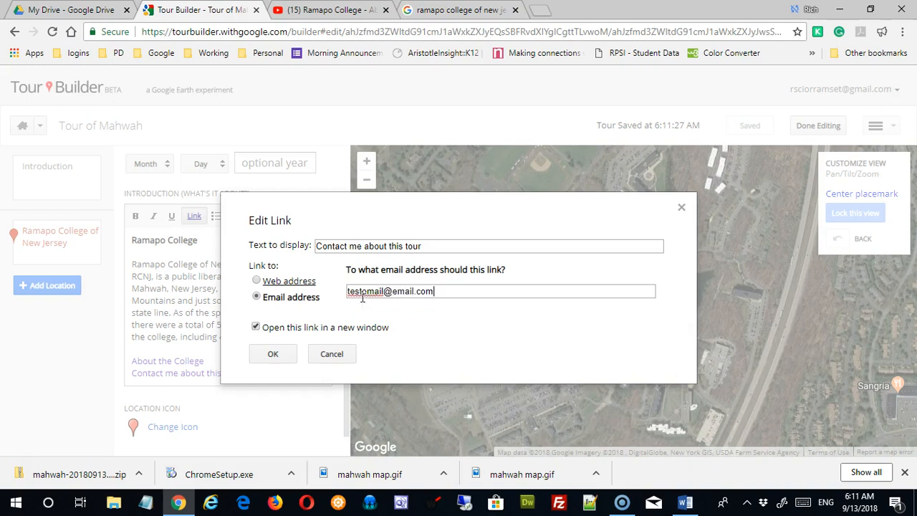
click(273, 354)
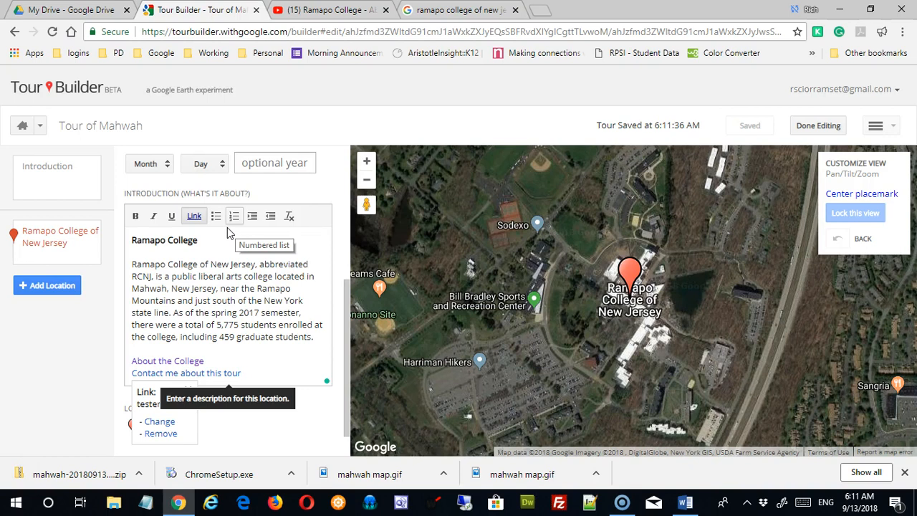
Look over the available location icons and the custom icon option for Ramapo College without choosing one
scroll(107, 364, down, 1)
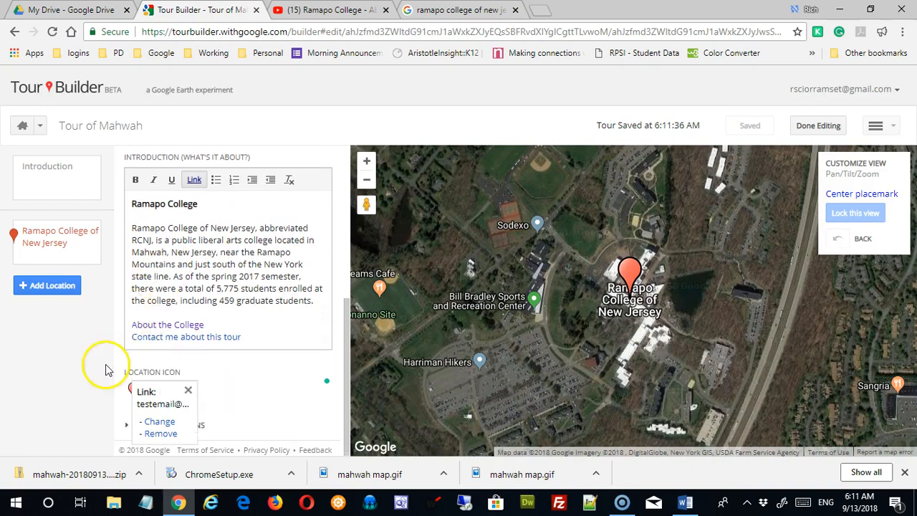
click(165, 391)
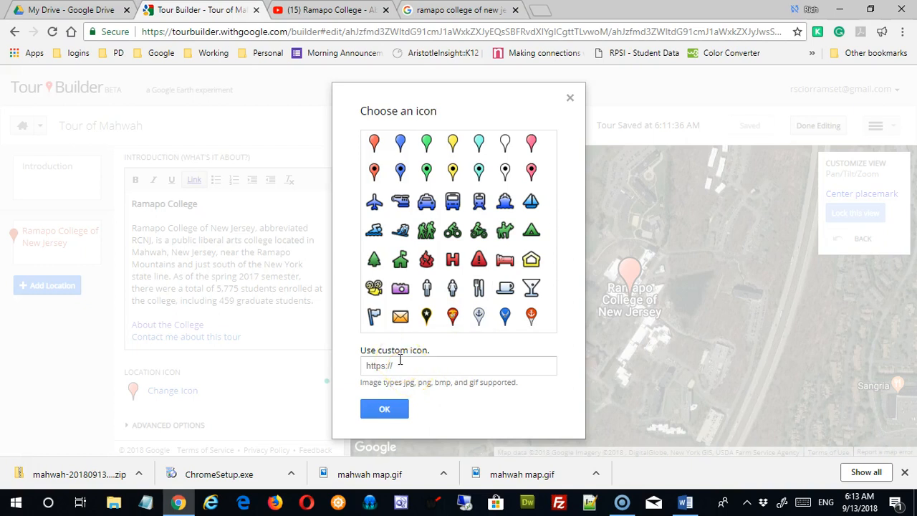
click(388, 407)
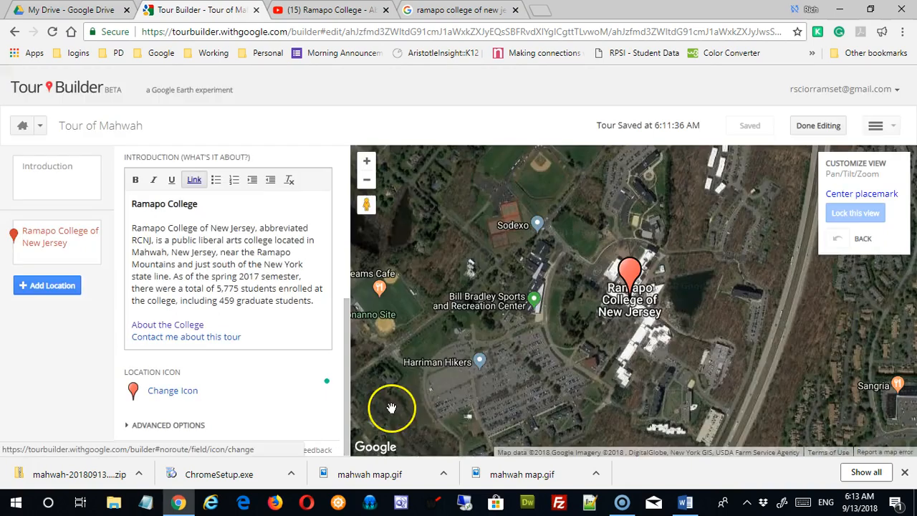
Switch to Google Drive, turn on link sharing for college1.jpg in the mahwah folder, and copy its shareable link
click(78, 10)
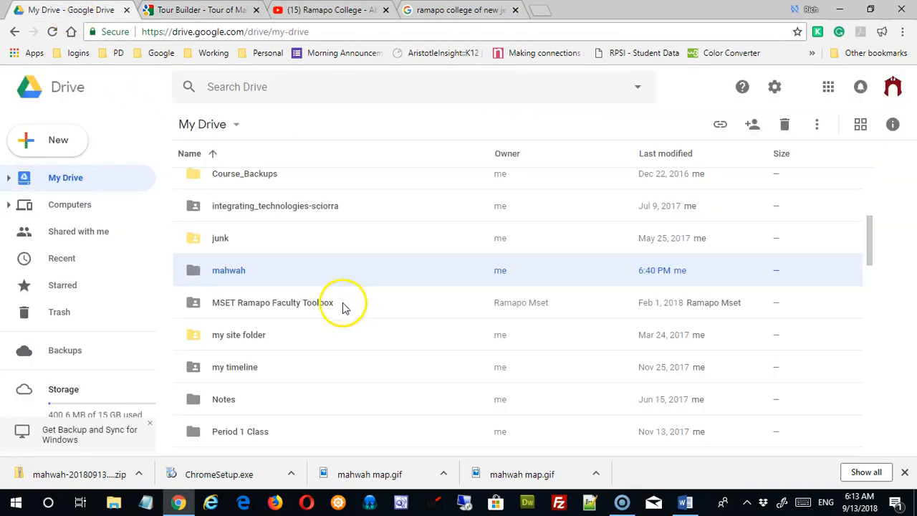
scroll(294, 344, down, 1)
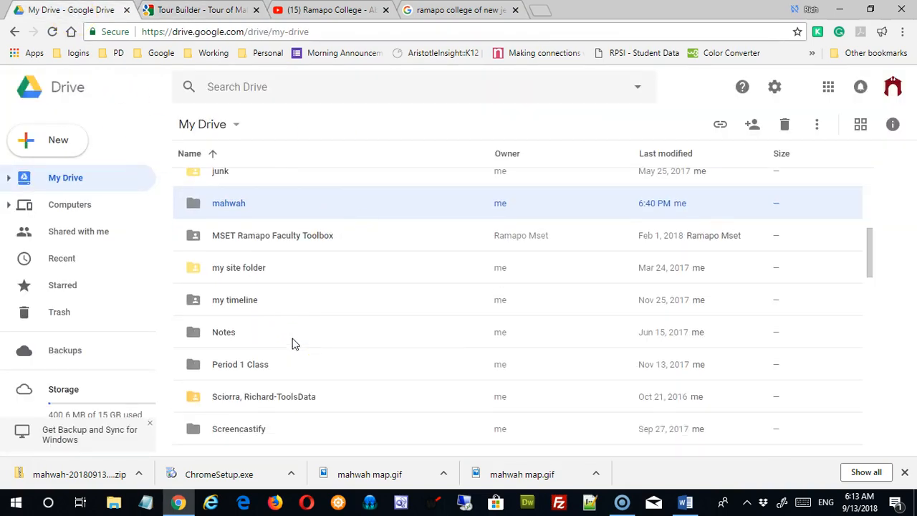
double_click(229, 204)
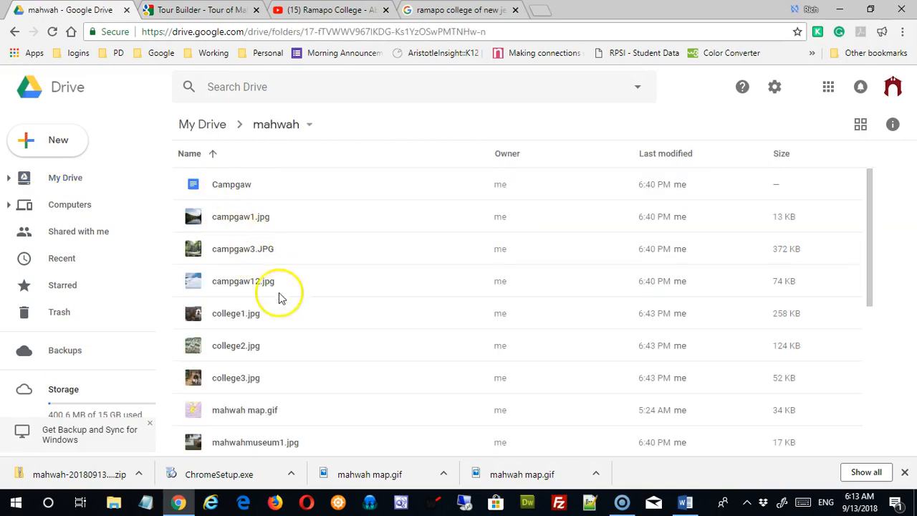
click(229, 318)
right_click(229, 317)
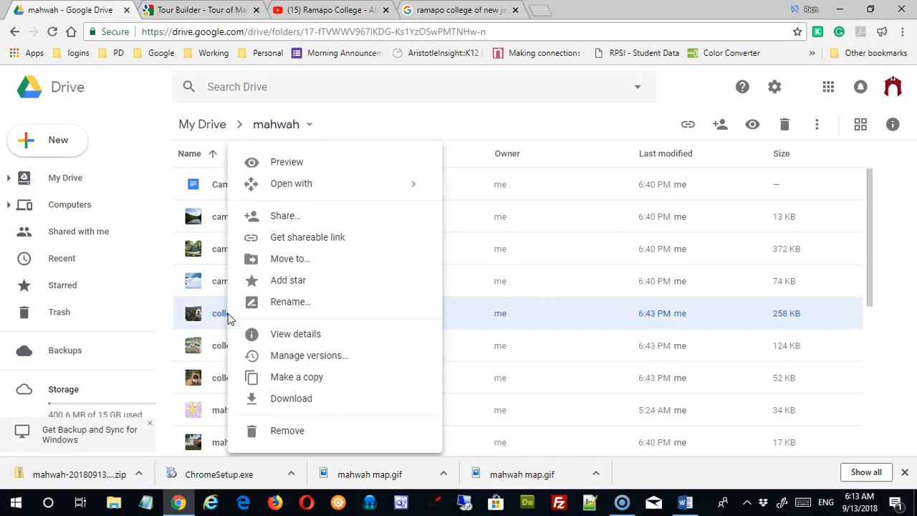
click(307, 216)
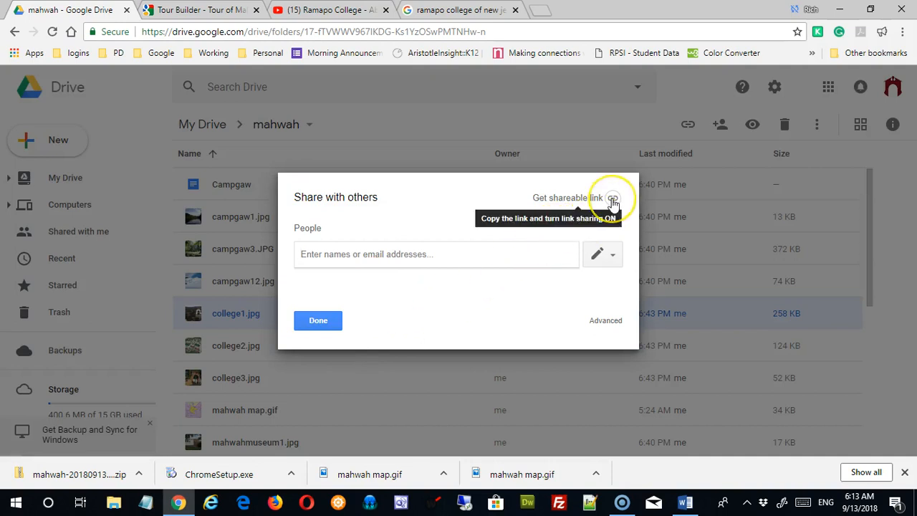
click(613, 200)
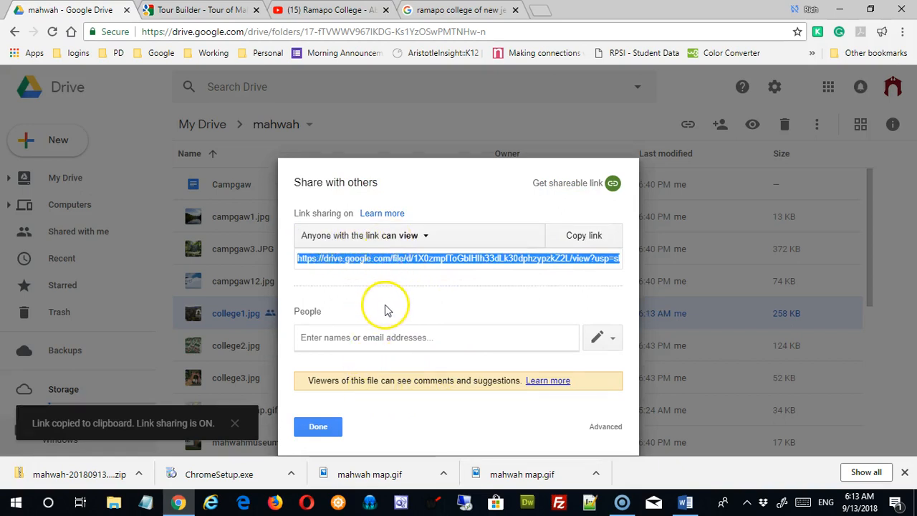
click(585, 236)
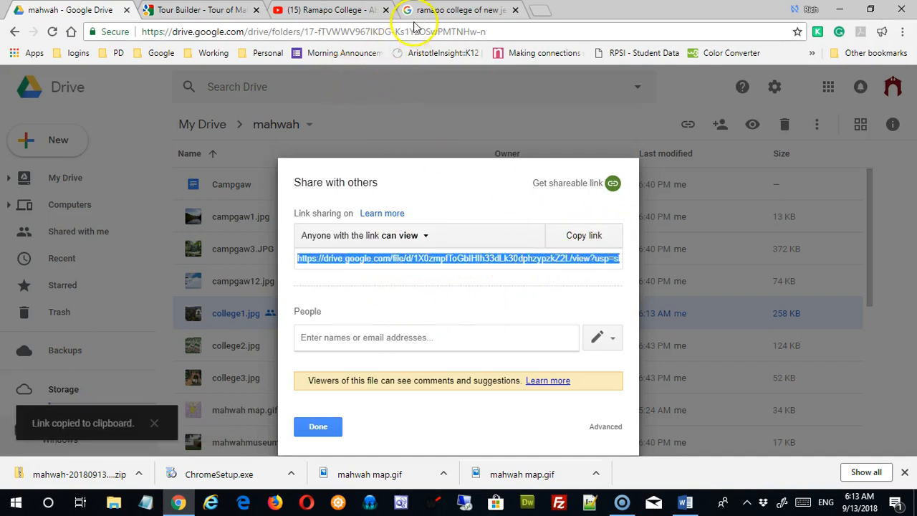
Back in Tour Builder, try to use the copied college1.jpg link as Ramapo College's custom location icon
click(207, 10)
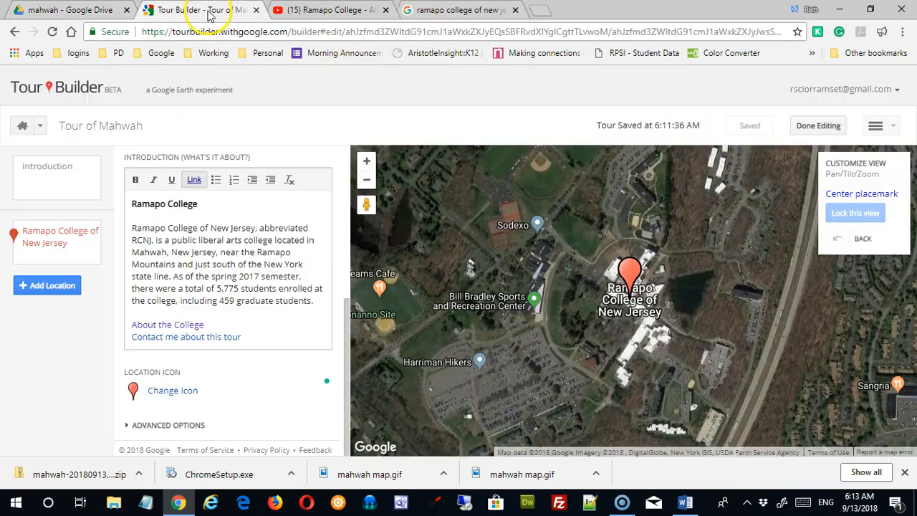
click(173, 391)
click(413, 367)
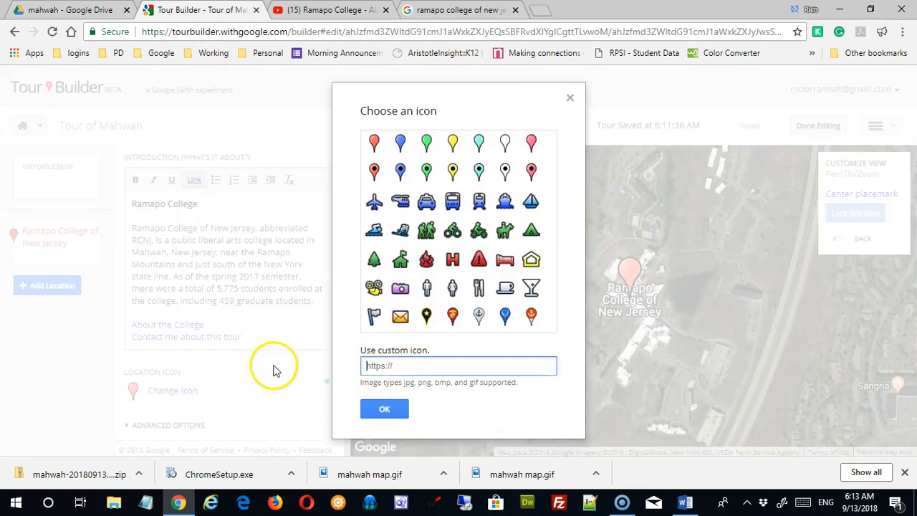
key(ctrl+v)
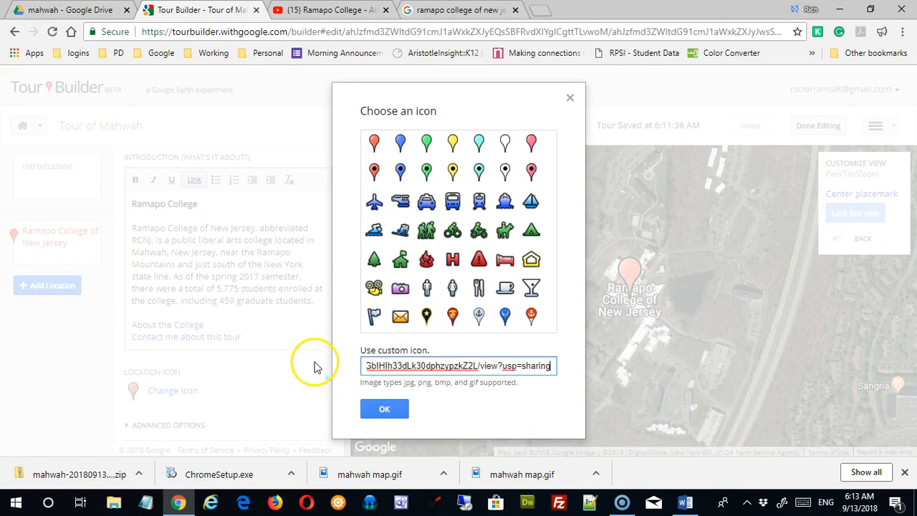
click(387, 409)
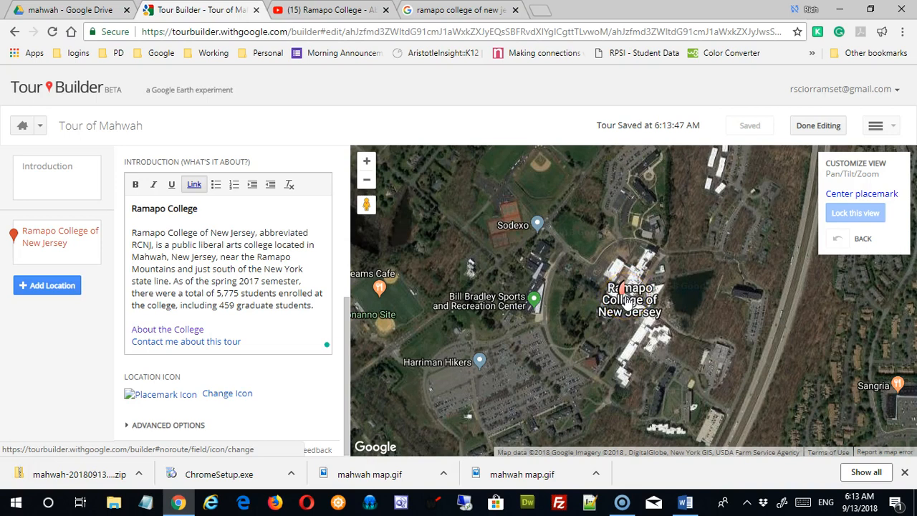
Search Google for "free icon school" in a new browser tab
click(536, 11)
text(icon )
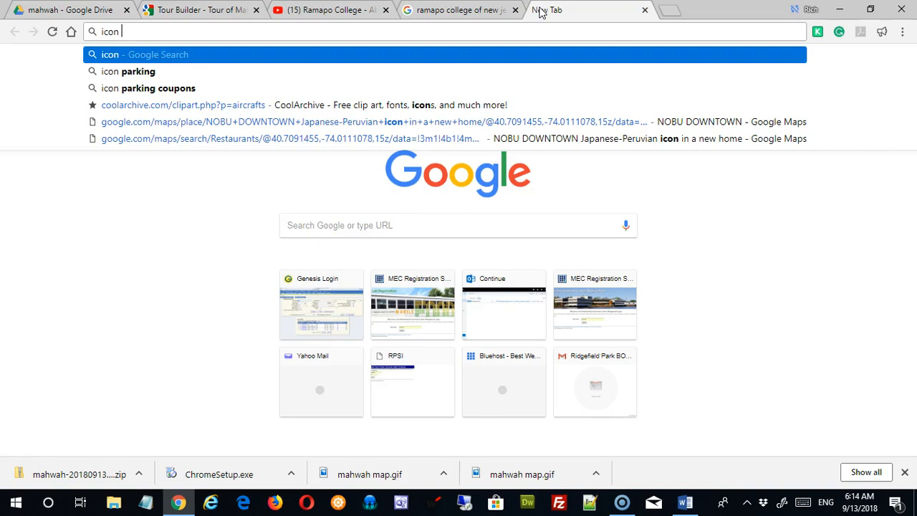
text(school)
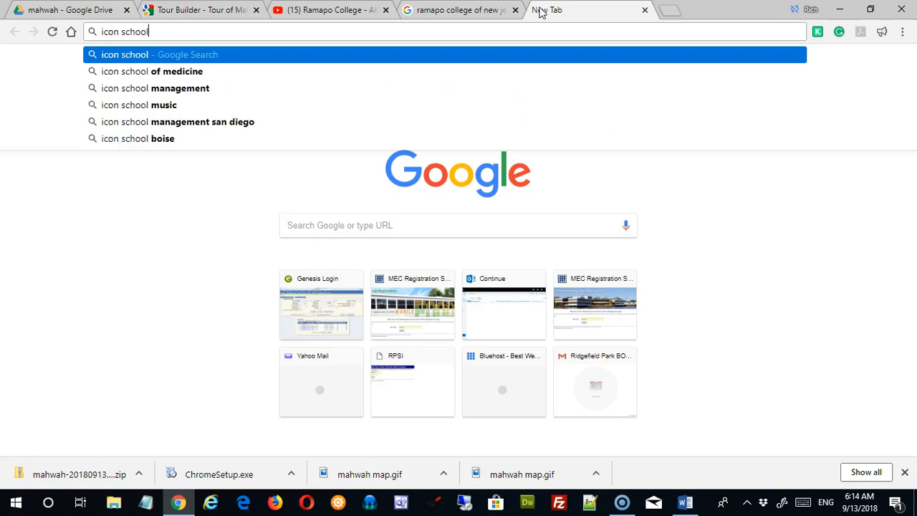
text(free)
key(Return)
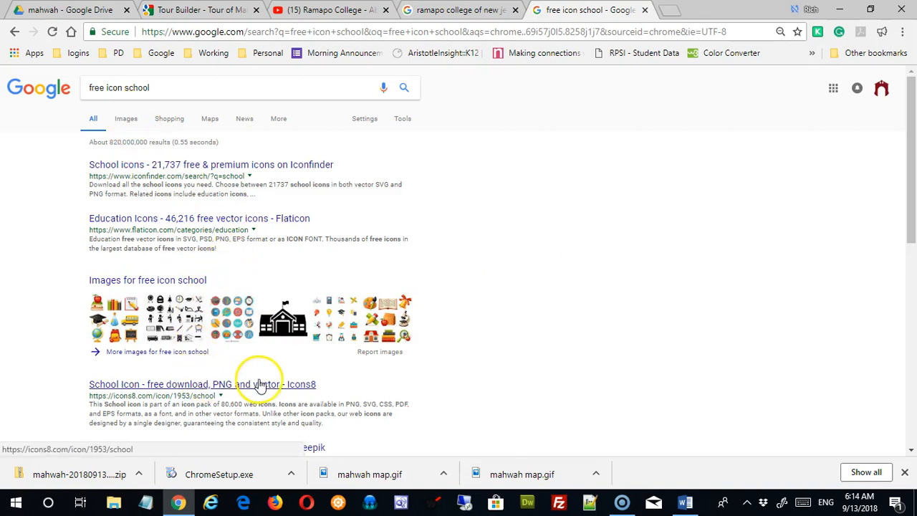
Close both Google search tabs and, back in Tour Builder, change Ramapo College's location icon to the red pin
click(646, 11)
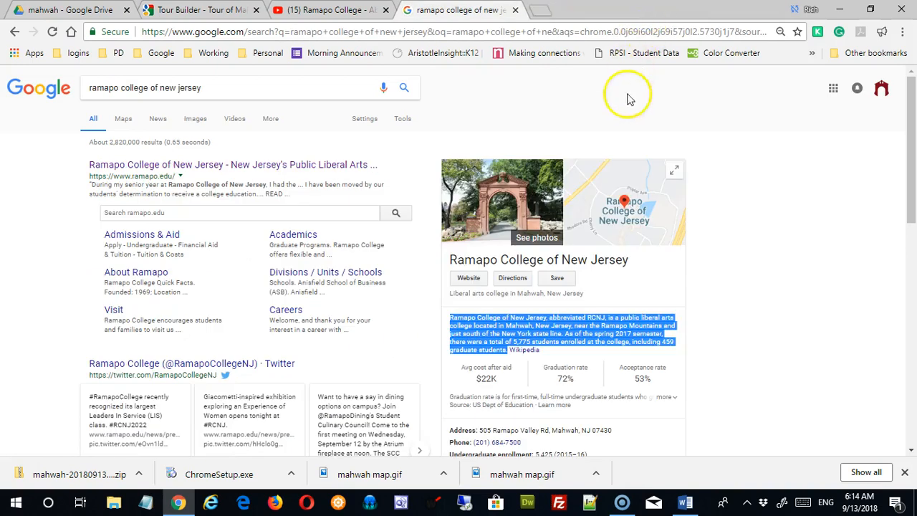
click(516, 10)
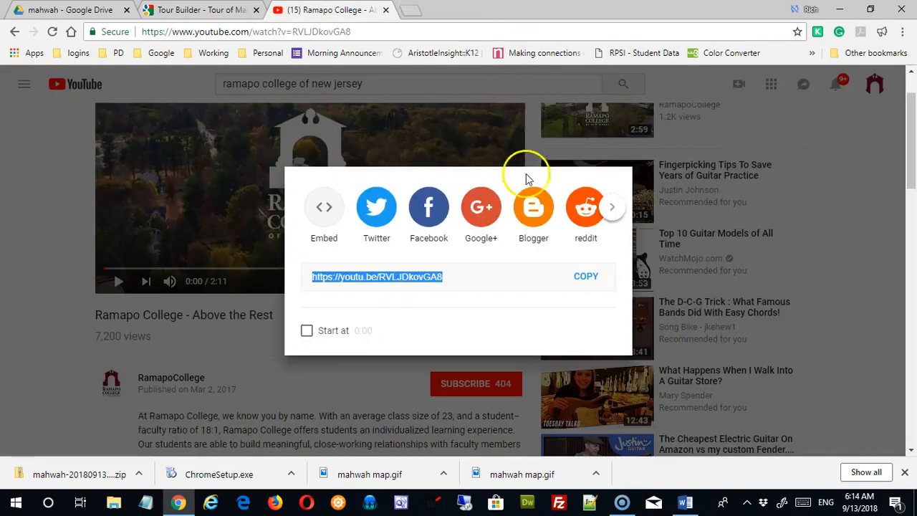
key(Escape)
click(201, 10)
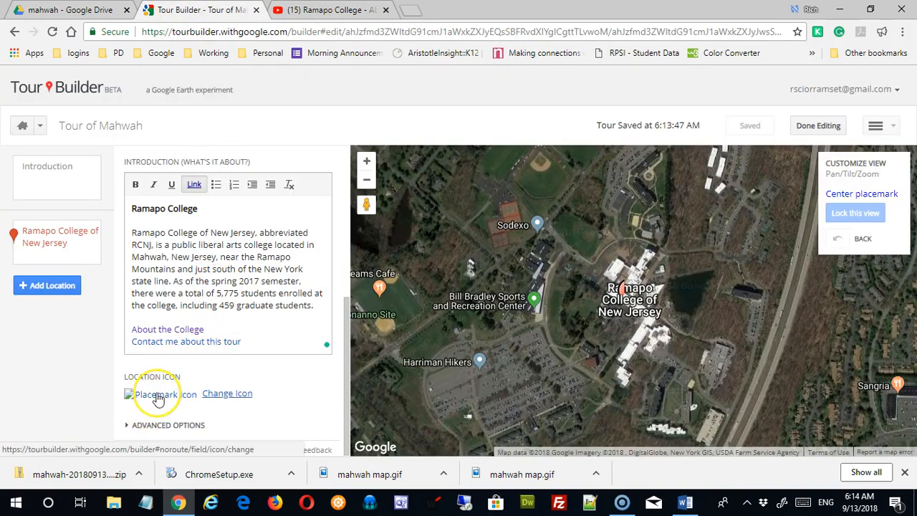
click(215, 400)
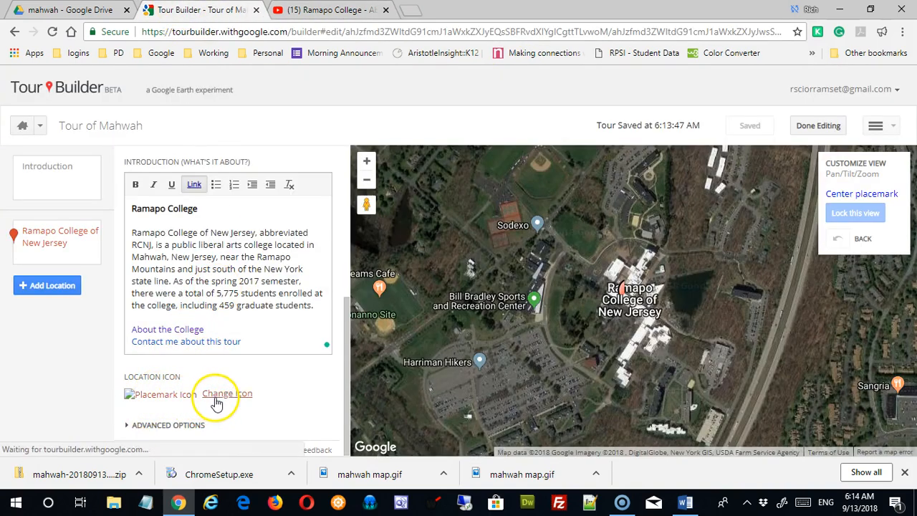
click(373, 142)
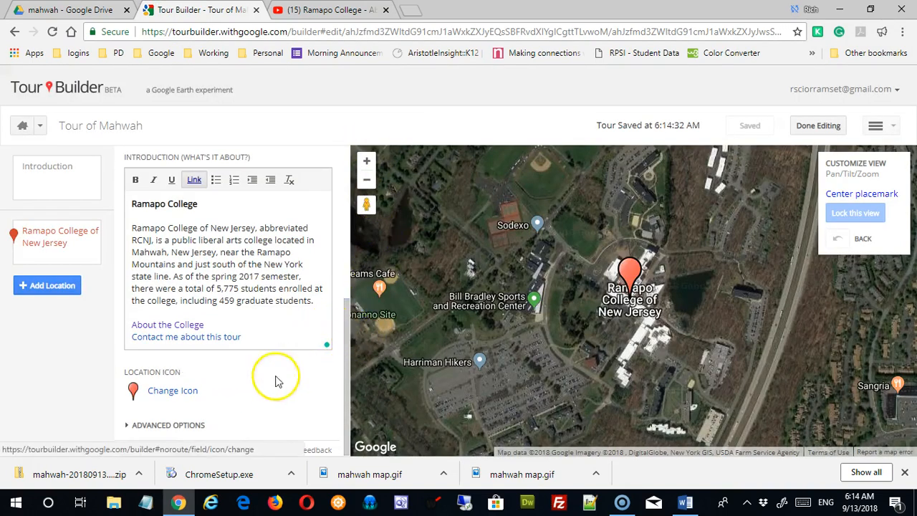
Expand the location's advanced options to examine the KML/KMZ URL setting, and collapse them without loading a file
click(126, 428)
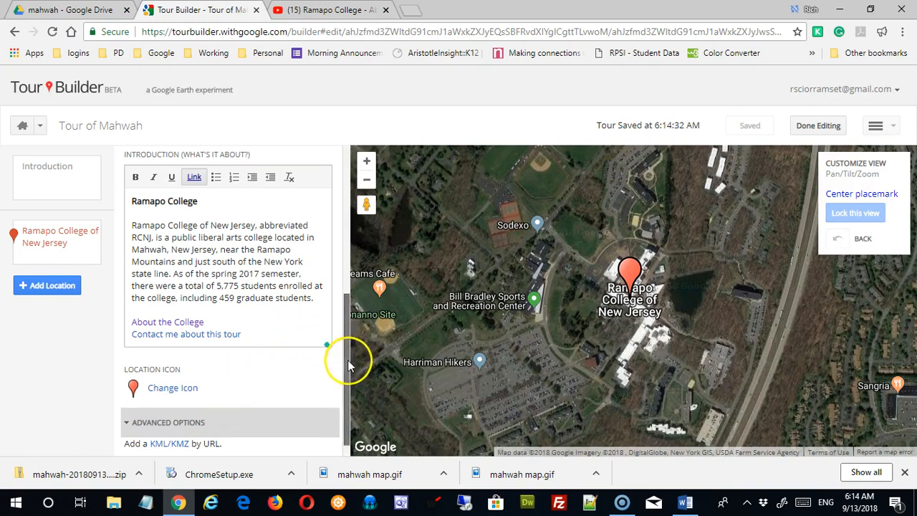
drag(349, 362, 344, 424)
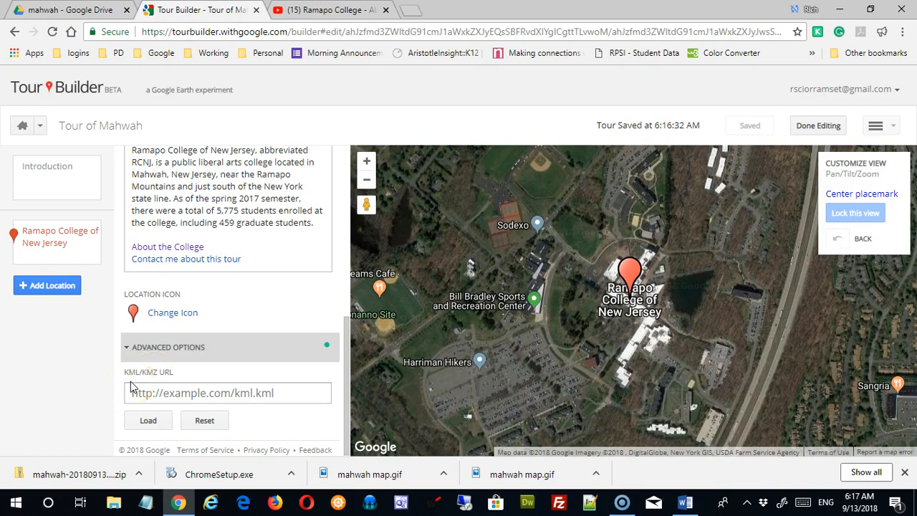
click(133, 349)
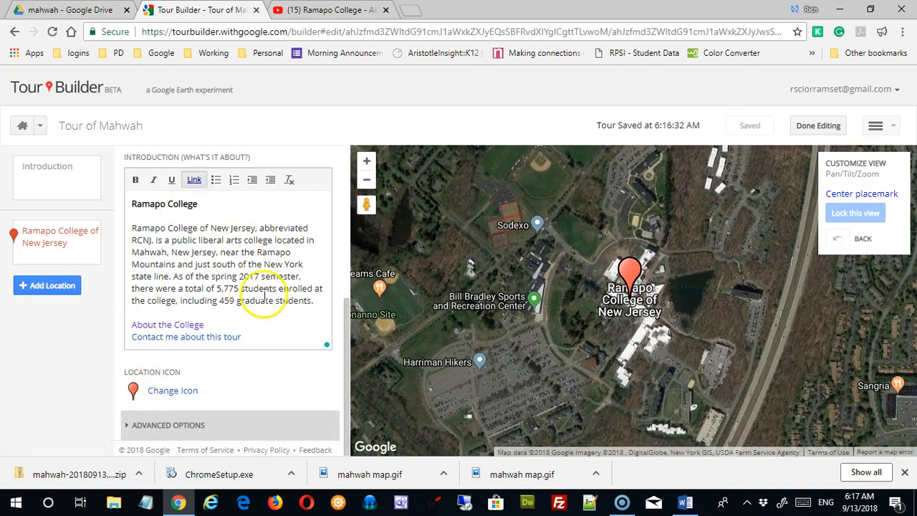
Finish editing the tour and preview it from the introduction through the Ramapo College description
scroll(266, 294, up, 5)
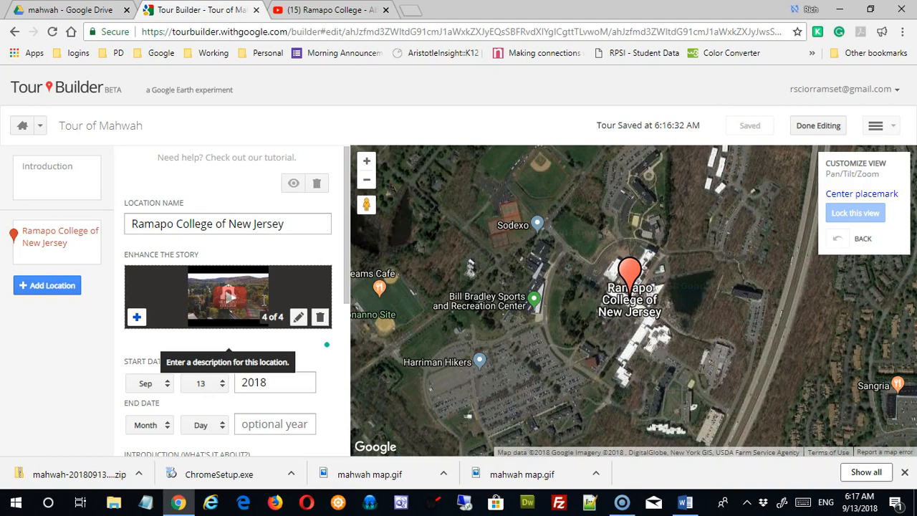
click(828, 132)
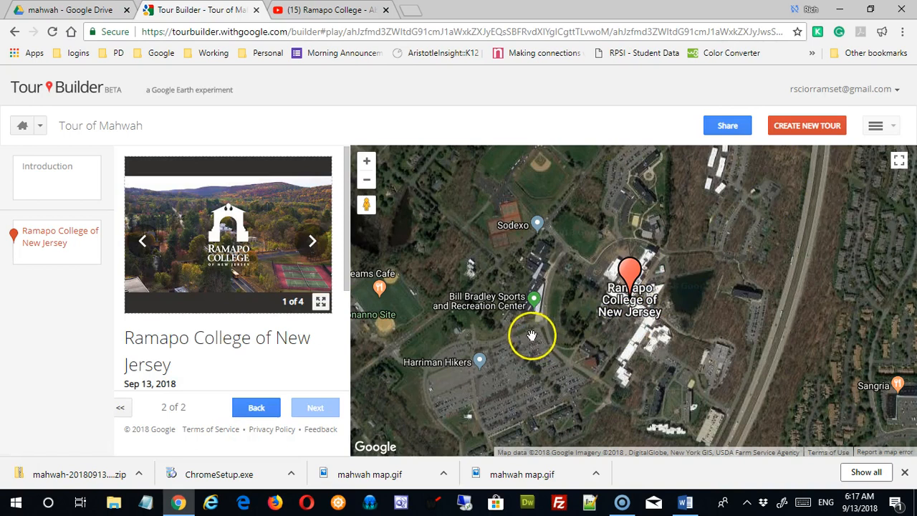
click(59, 188)
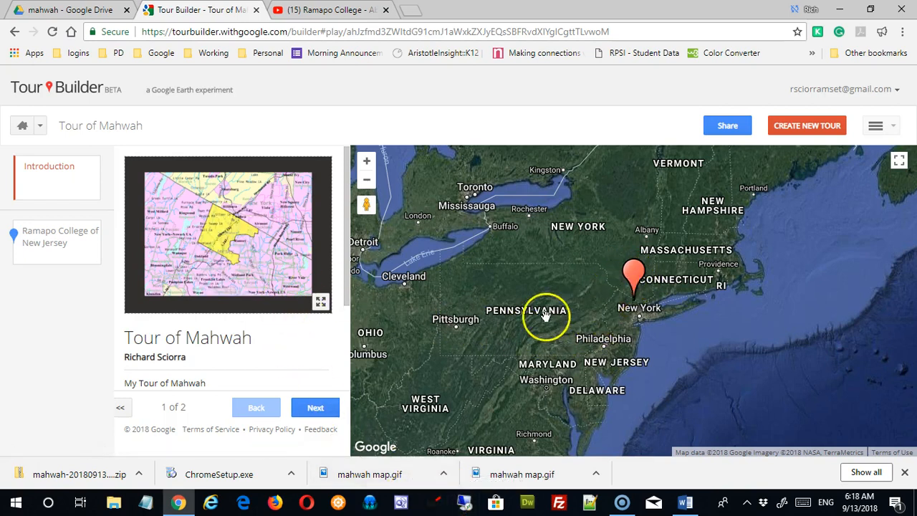
scroll(330, 371, down, 3)
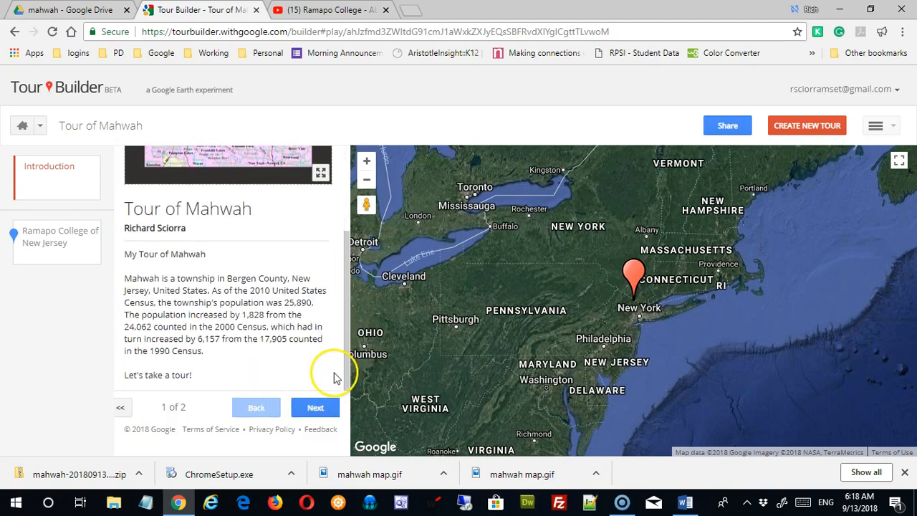
click(316, 408)
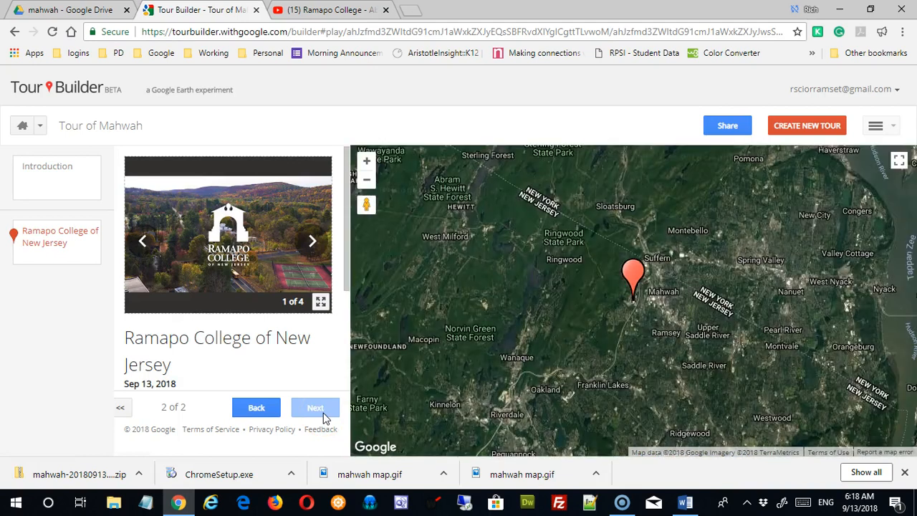
scroll(309, 355, down, 3)
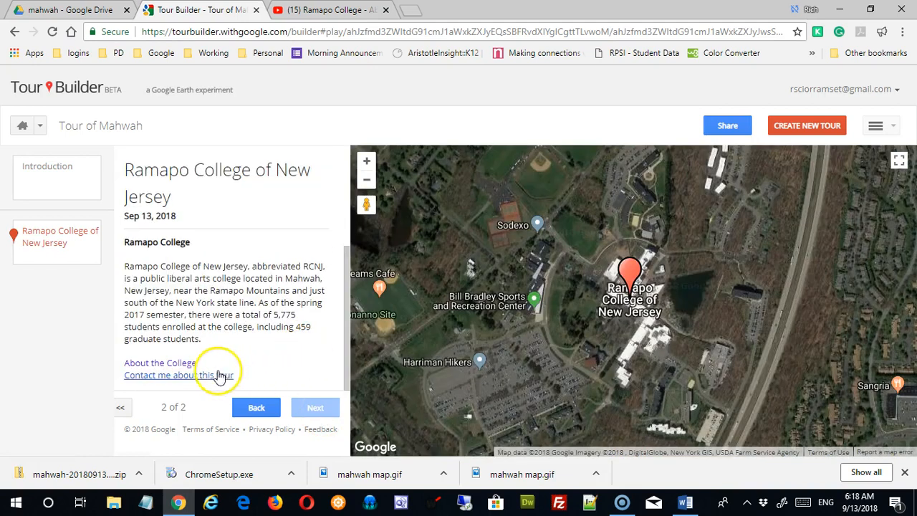
Test the "About the College" and "Contact me about this tour" links, exiting the Outlook 2007 startup wizard and closing the opened tabs
click(192, 364)
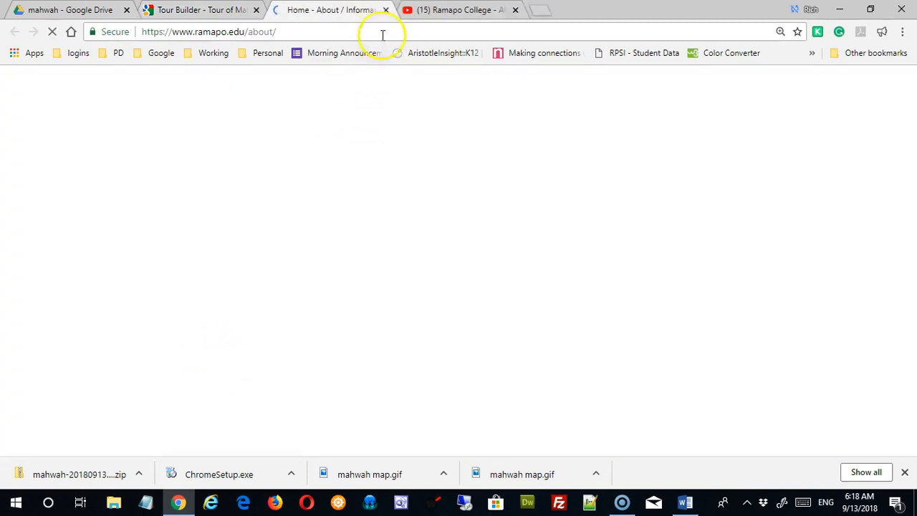
click(386, 10)
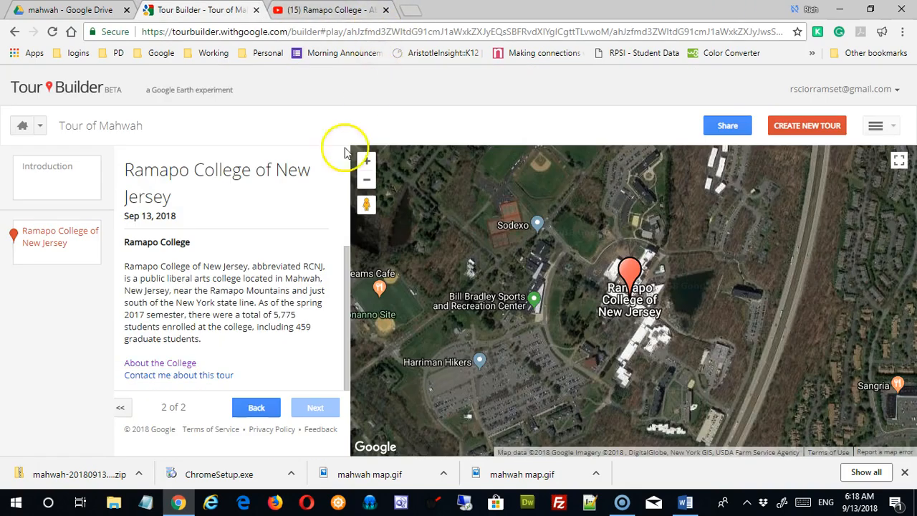
click(180, 375)
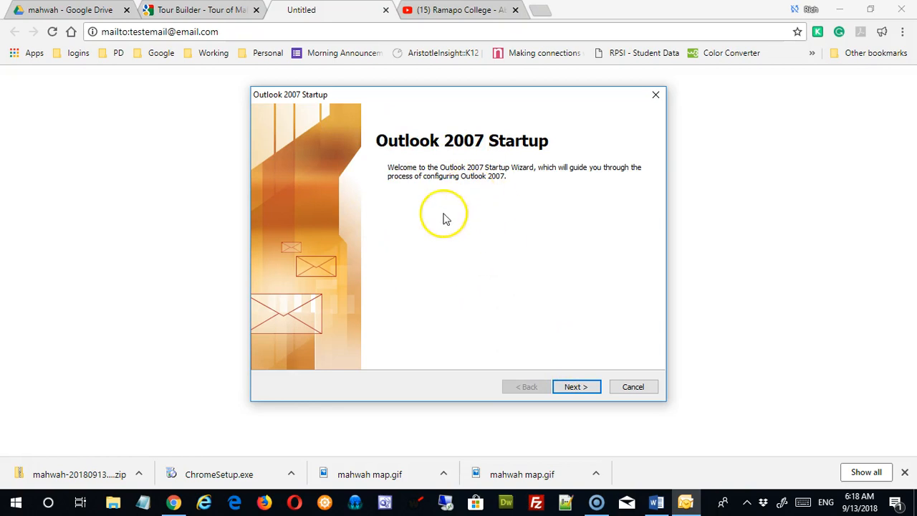
click(633, 391)
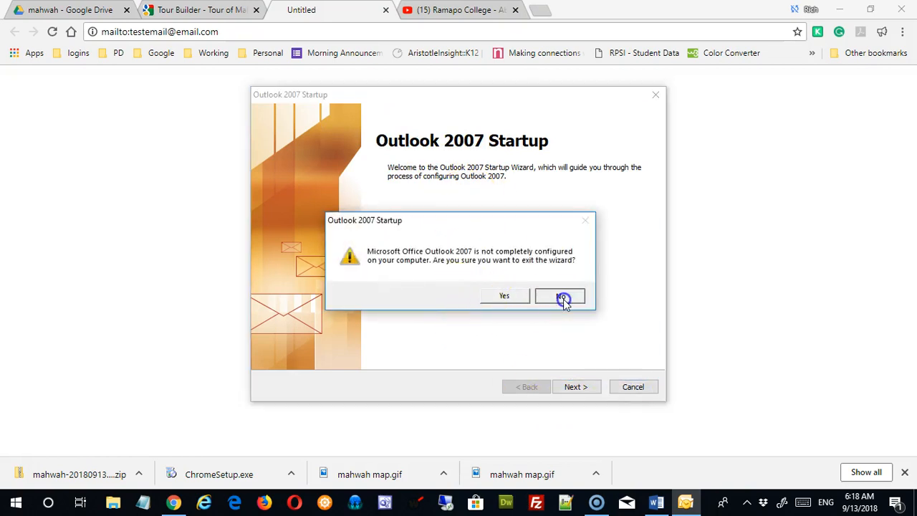
click(563, 299)
click(633, 389)
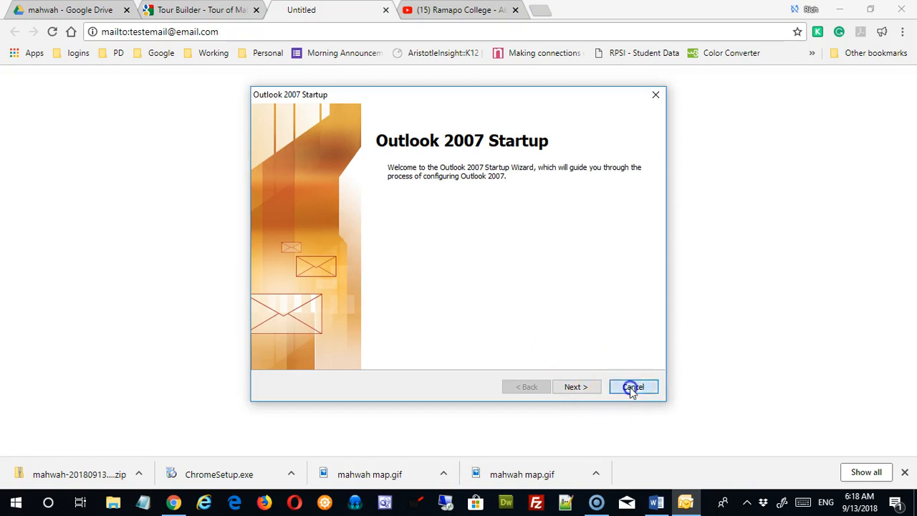
click(514, 294)
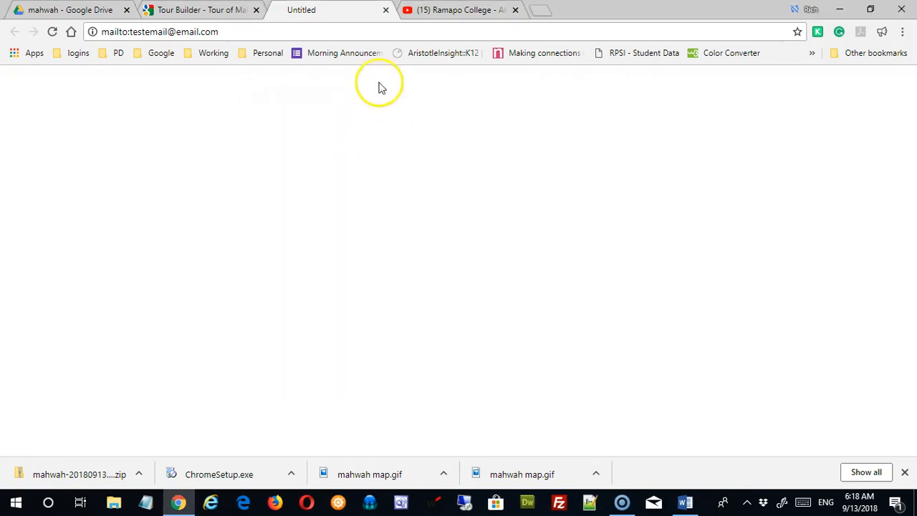
click(385, 11)
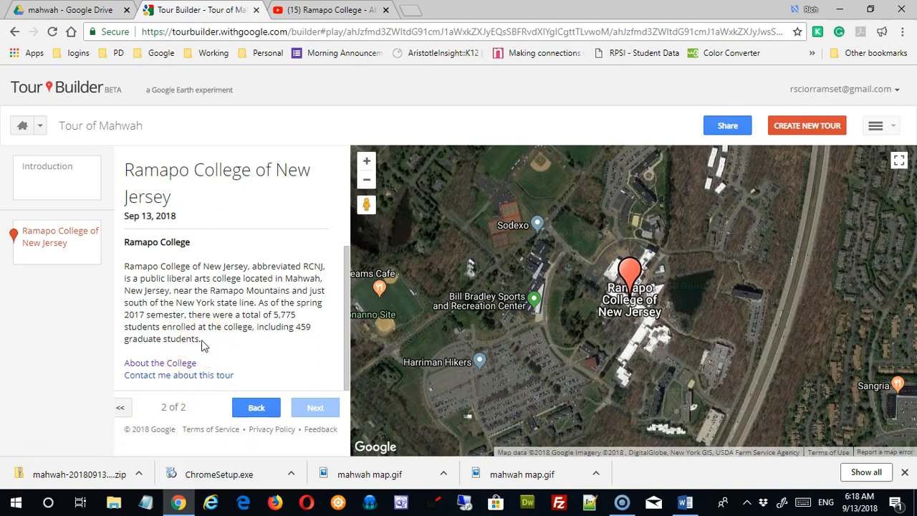
Browse Ramapo College's media carousel to the fourth item, open its video for playback and close the viewer
scroll(202, 346, up, 5)
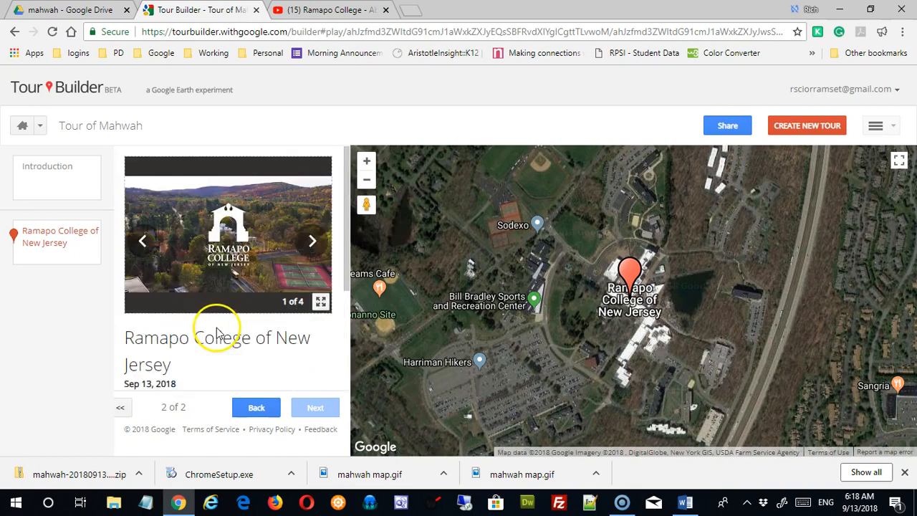
click(312, 244)
click(312, 245)
click(313, 244)
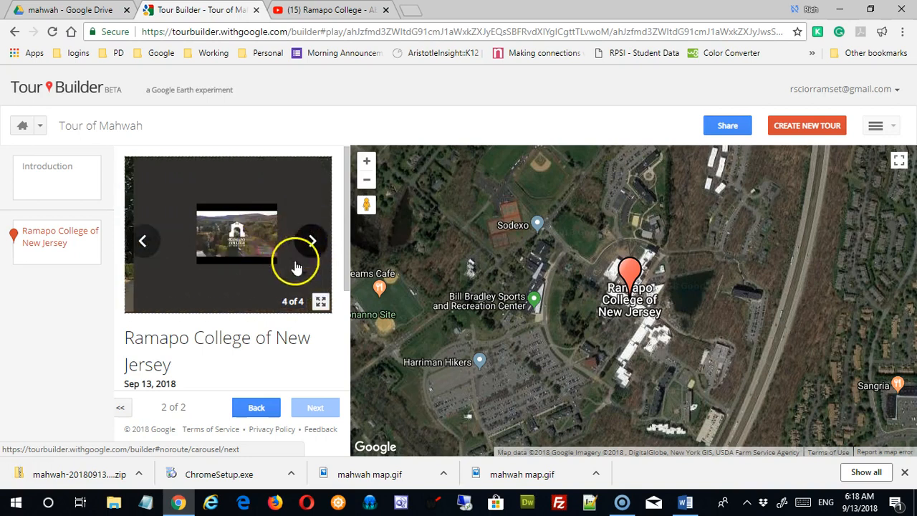
click(237, 246)
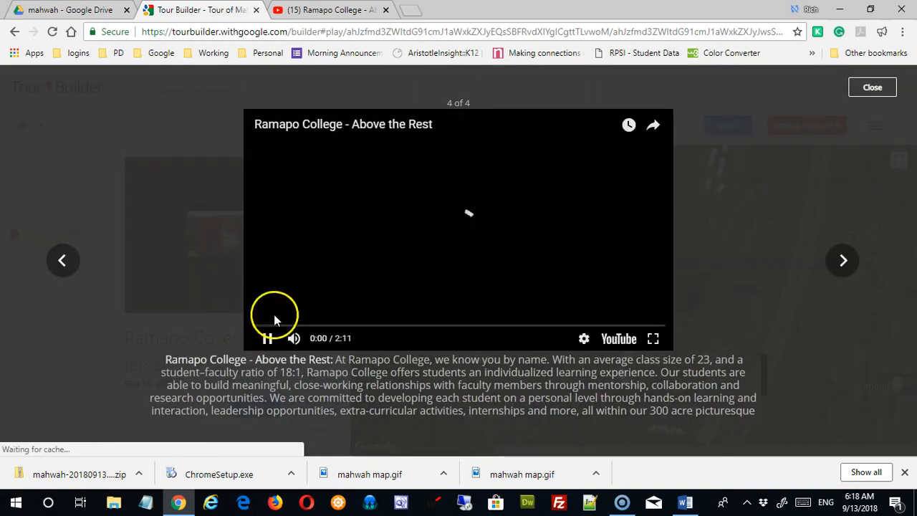
click(867, 95)
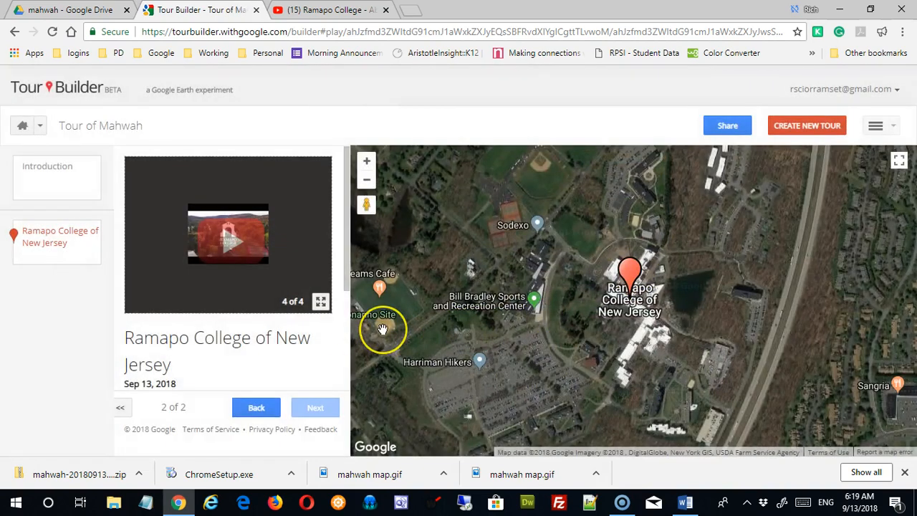